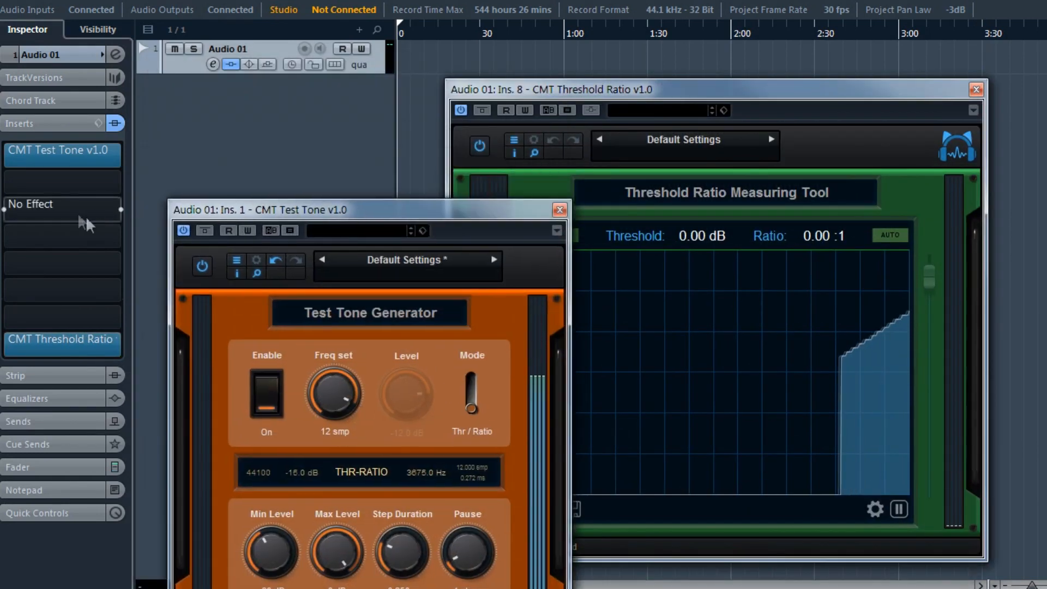
# Insert the CLA-3A Stereo compressor in the third insert slot of Audio 01 and reposition its window clear of the others.
pyautogui.click(103, 210)
pyautogui.write('3a')
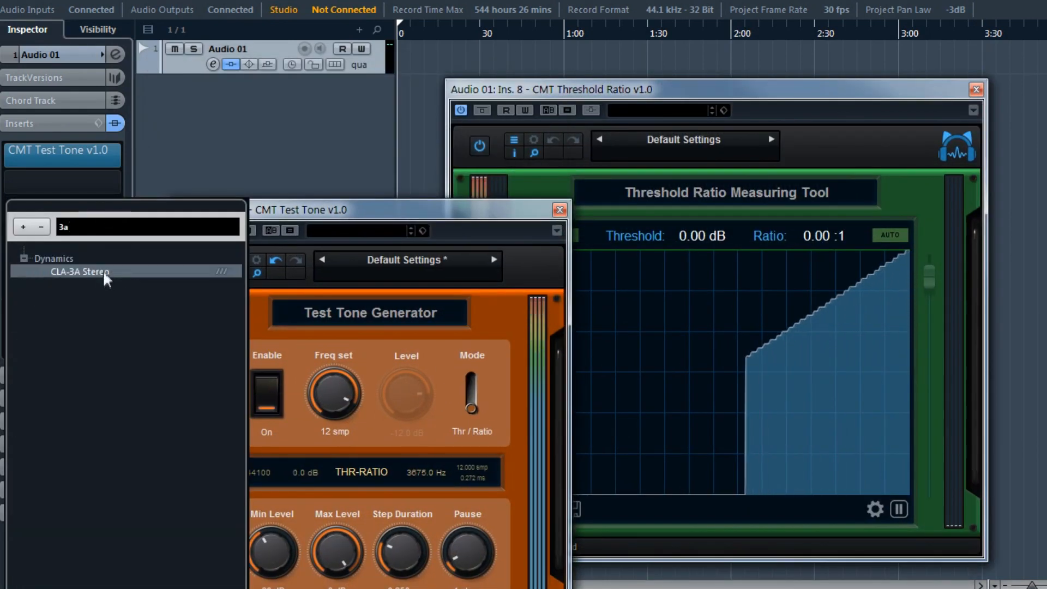
pyautogui.click(105, 271)
pyautogui.moveTo(404, 272); pyautogui.dragTo(312, 77)
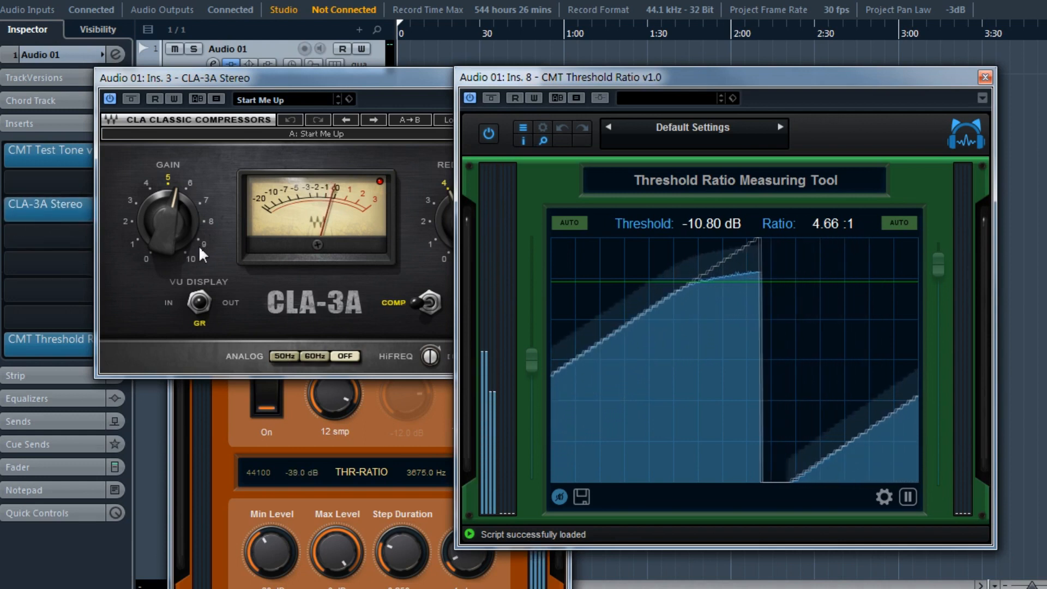
# Check the Test Tone Generator, then show the detailed settings of the Threshold Ratio Measuring Tool.
pyautogui.click(306, 450)
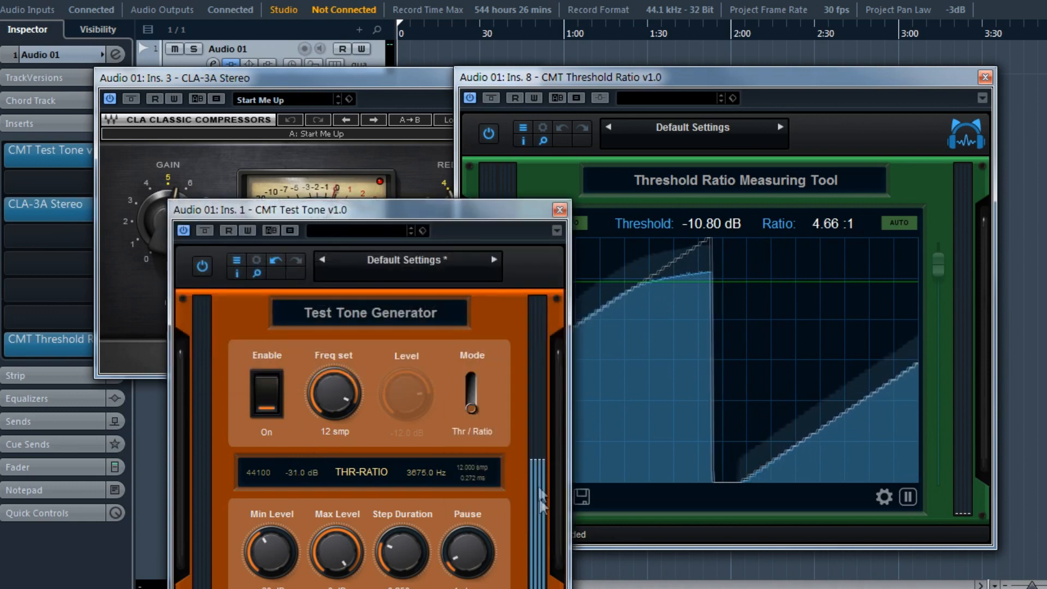
pyautogui.click(820, 371)
pyautogui.click(884, 496)
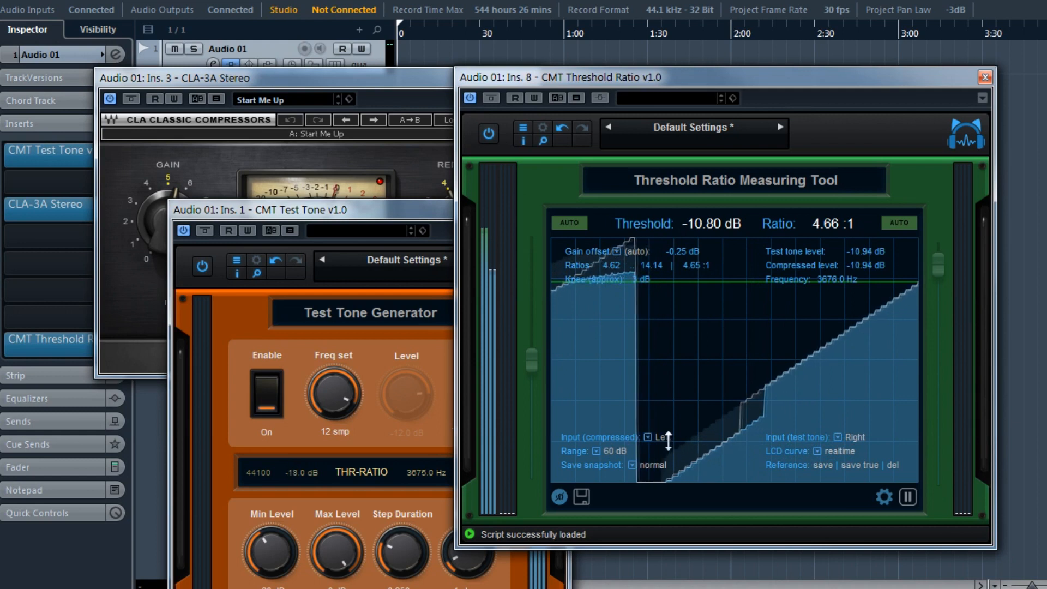
pyautogui.click(54, 204)
pyautogui.moveTo(106, 215); pyautogui.dragTo(235, 265)
pyautogui.click(74, 207)
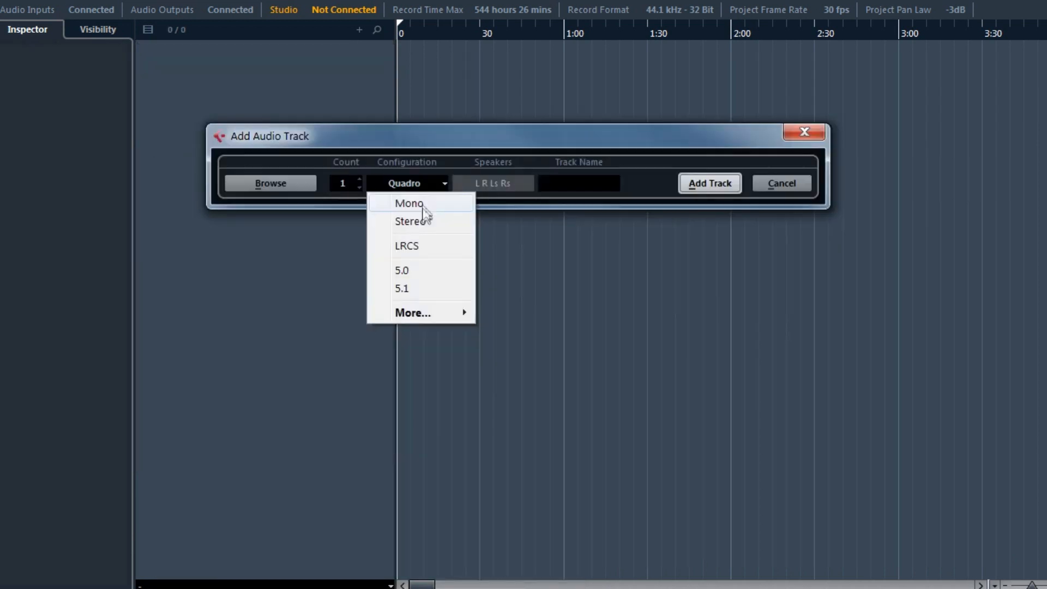
# Add a stereo audio track named "test tone".
pyautogui.click(420, 220)
pyautogui.click(594, 183)
pyautogui.write('test tone')
pyautogui.press('Return')
# Insert CMT Test Tone v1.0 in the first insert slot of the test tone track.
pyautogui.click(43, 161)
pyautogui.write('tone')
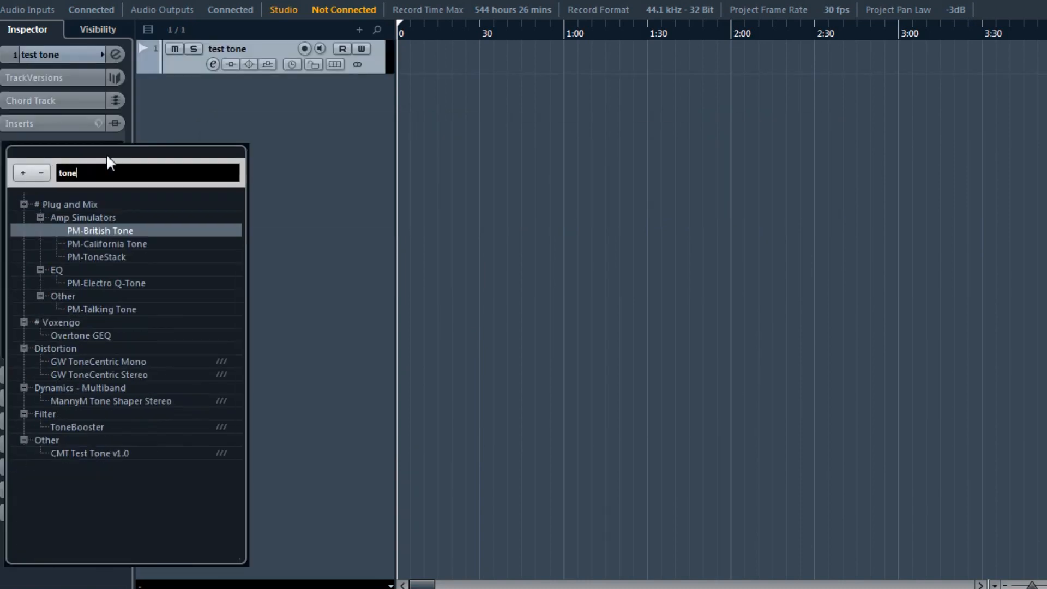
pyautogui.click(76, 453)
# Add a stereo group channel track named "compressor".
pyautogui.rightClick(223, 127)
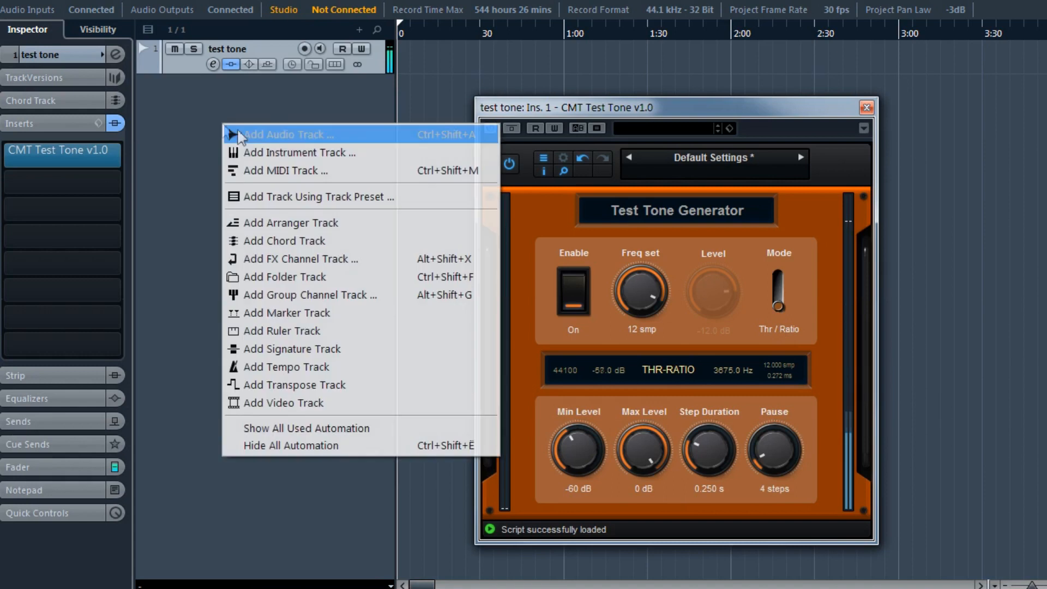
pyautogui.click(305, 294)
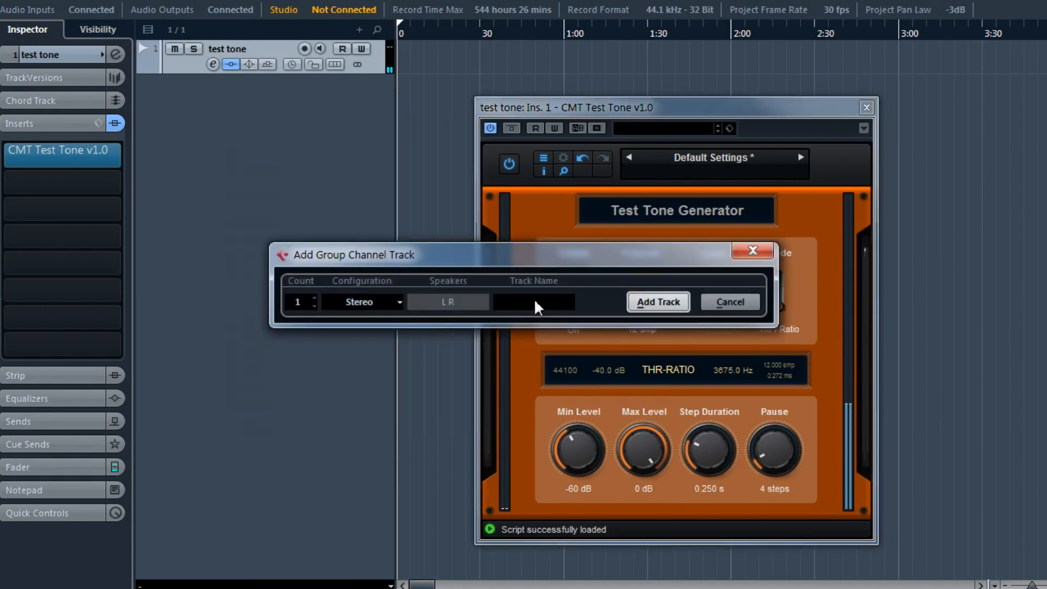
pyautogui.write('compressor')
pyautogui.press('Return')
# Add another stereo group channel track named "measurement".
pyautogui.rightClick(218, 176)
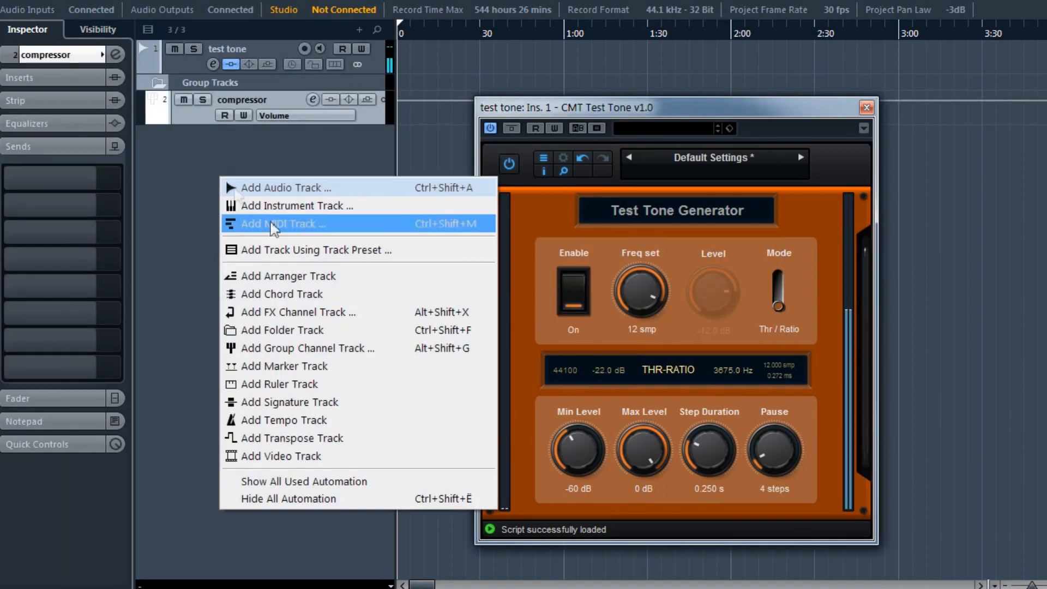
pyautogui.click(332, 361)
pyautogui.click(364, 303)
pyautogui.click(365, 340)
pyautogui.click(520, 302)
pyautogui.write('measurement')
pyautogui.press('Return')
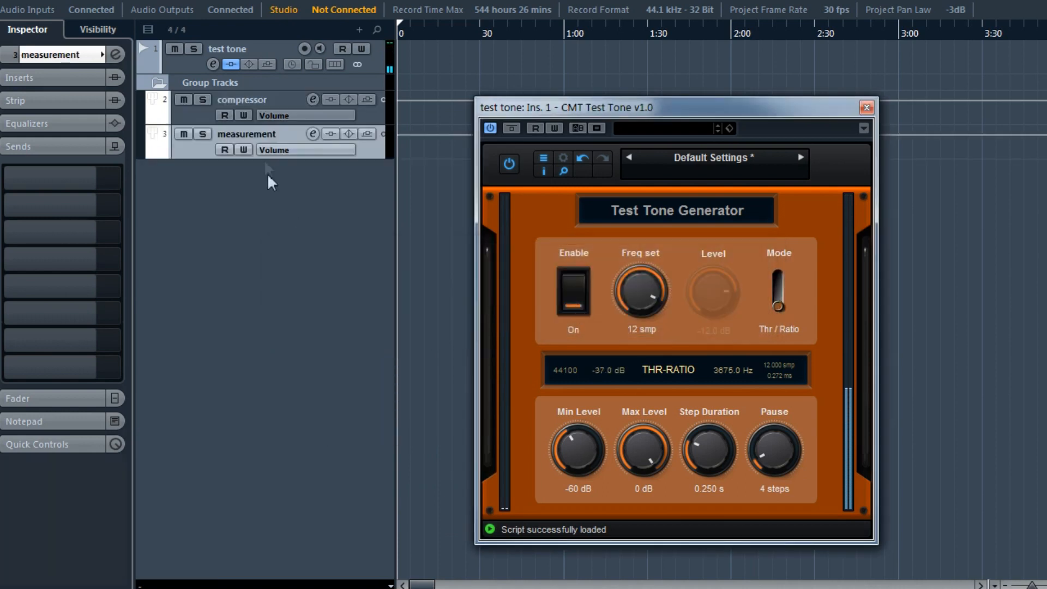
# Route the output of the test tone track to the compressor group.
pyautogui.click(40, 54)
pyautogui.click(64, 210)
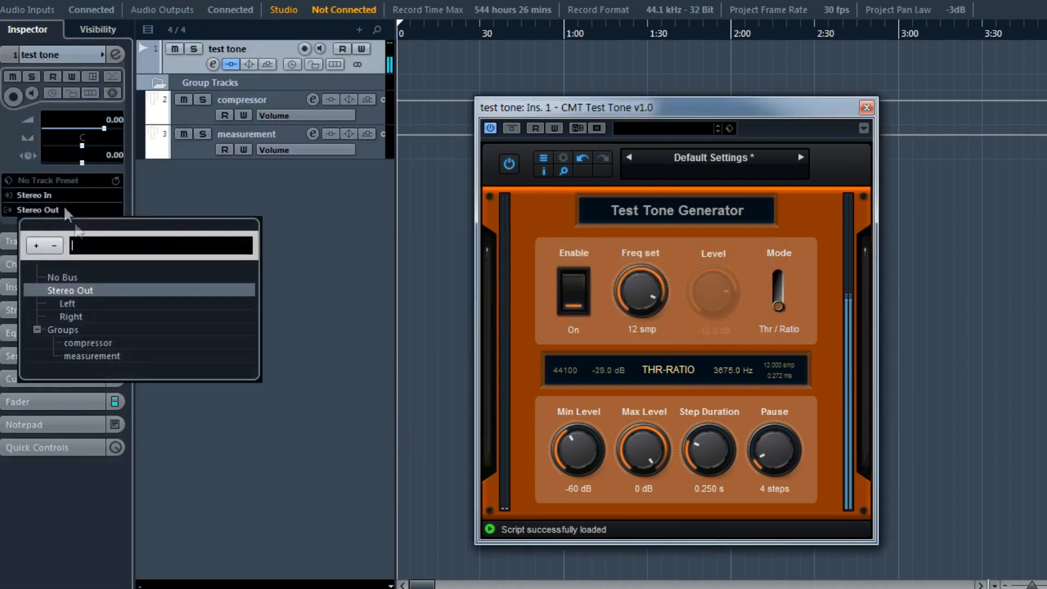
pyautogui.click(94, 343)
# Insert the CLA-3A Stereo plug-in in the second insert slot of the compressor group.
pyautogui.click(189, 121)
pyautogui.click(65, 77)
pyautogui.click(103, 135)
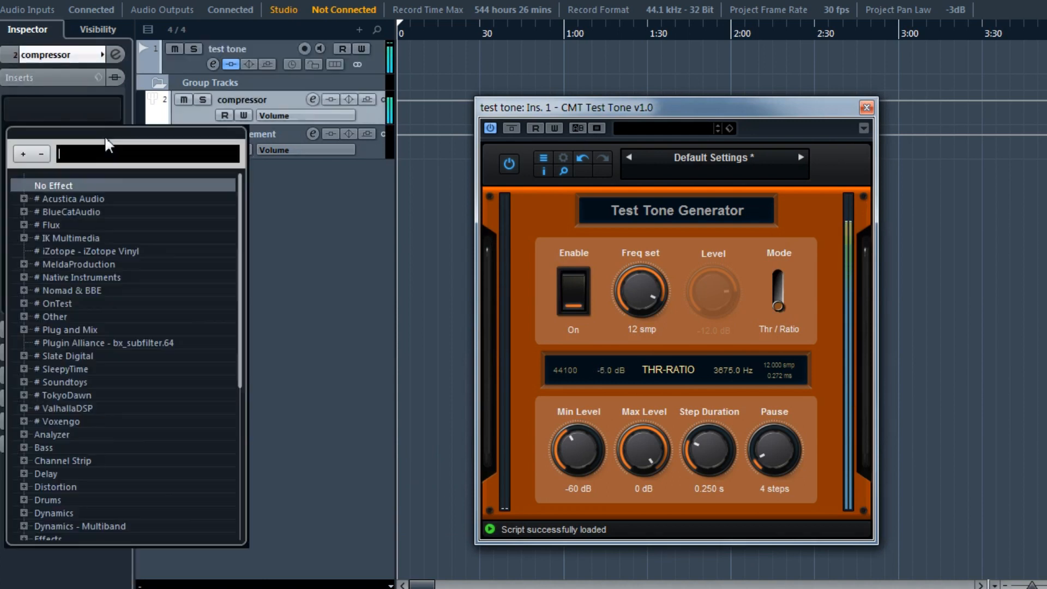
pyautogui.write('cla')
pyautogui.click(65, 218)
# Route the output of the compressor group to the measurement group.
pyautogui.click(61, 61)
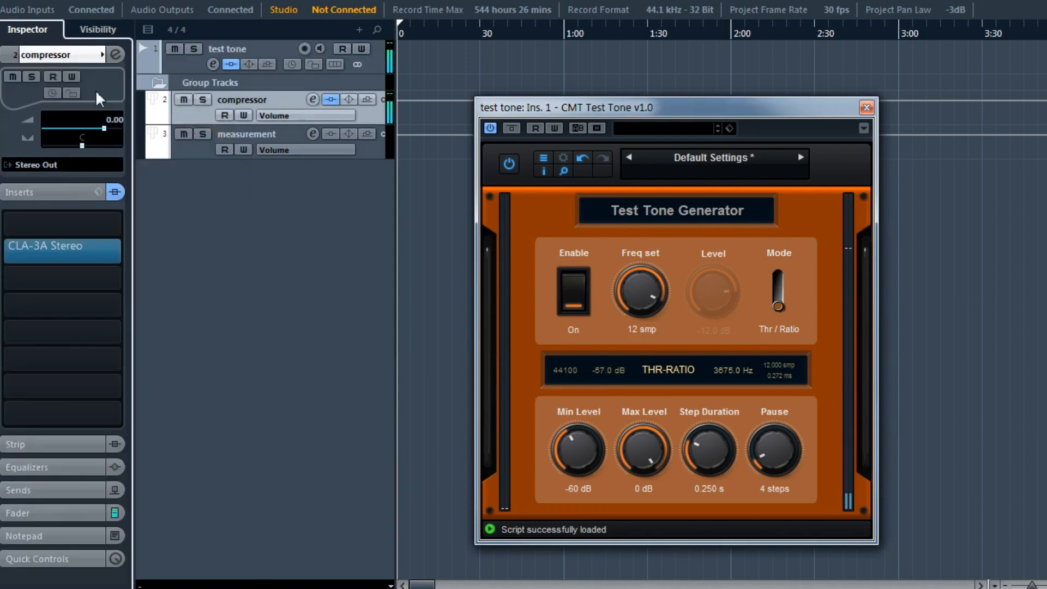
pyautogui.click(60, 165)
pyautogui.click(93, 283)
# Insert CMT Threshold Ratio in the second insert slot of the measurement group and reposition its window.
pyautogui.click(192, 158)
pyautogui.click(83, 258)
pyautogui.write('thr')
pyautogui.press('Return')
pyautogui.moveTo(557, 106); pyautogui.dragTo(533, 71)
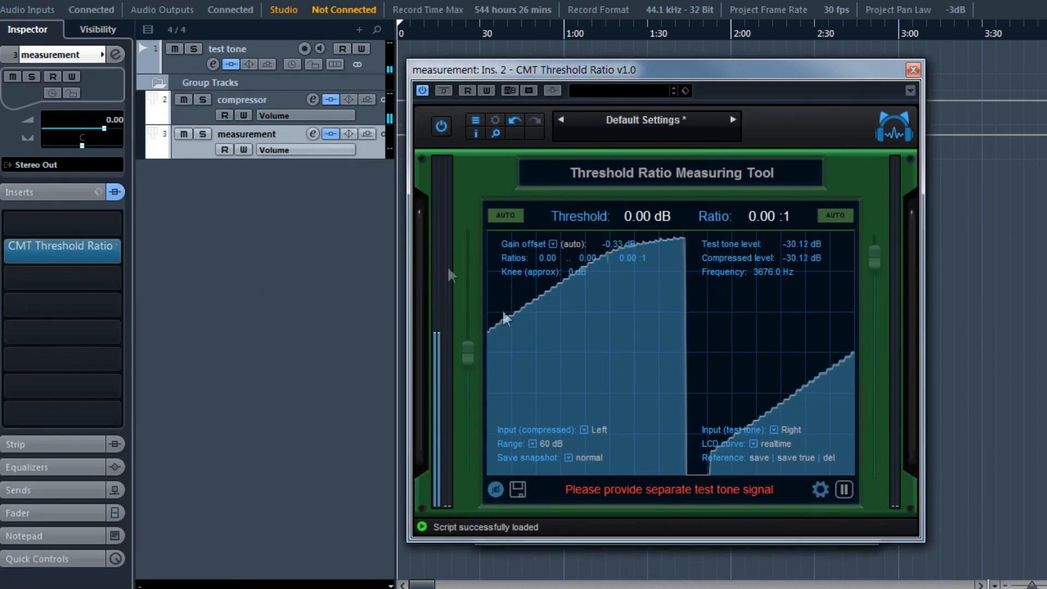
# Activate side-chaining on the Threshold Ratio tool and set its test tone input to Sidechain Left.
pyautogui.click(553, 90)
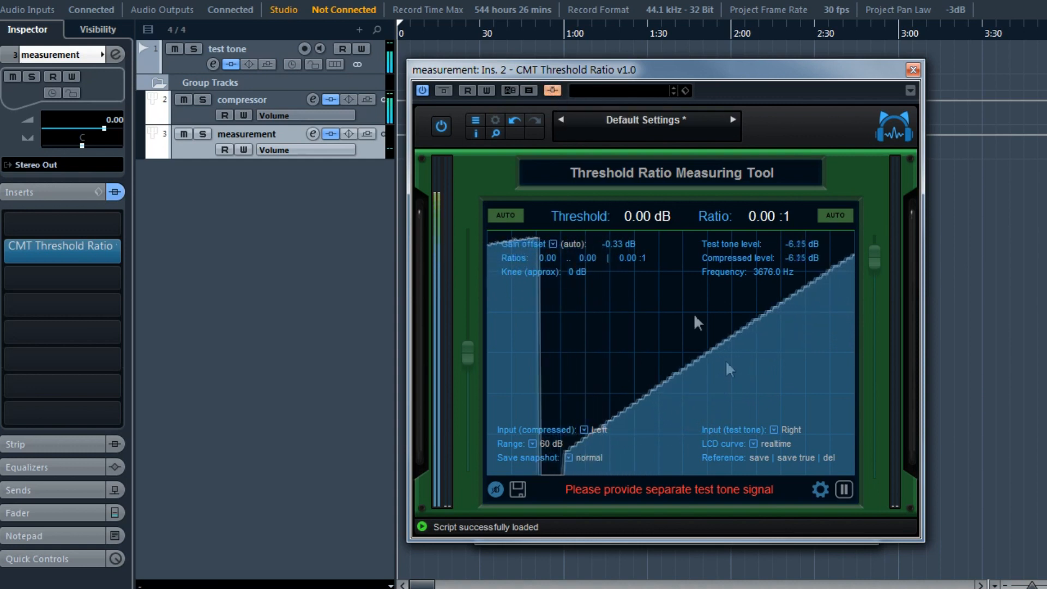
pyautogui.click(773, 429)
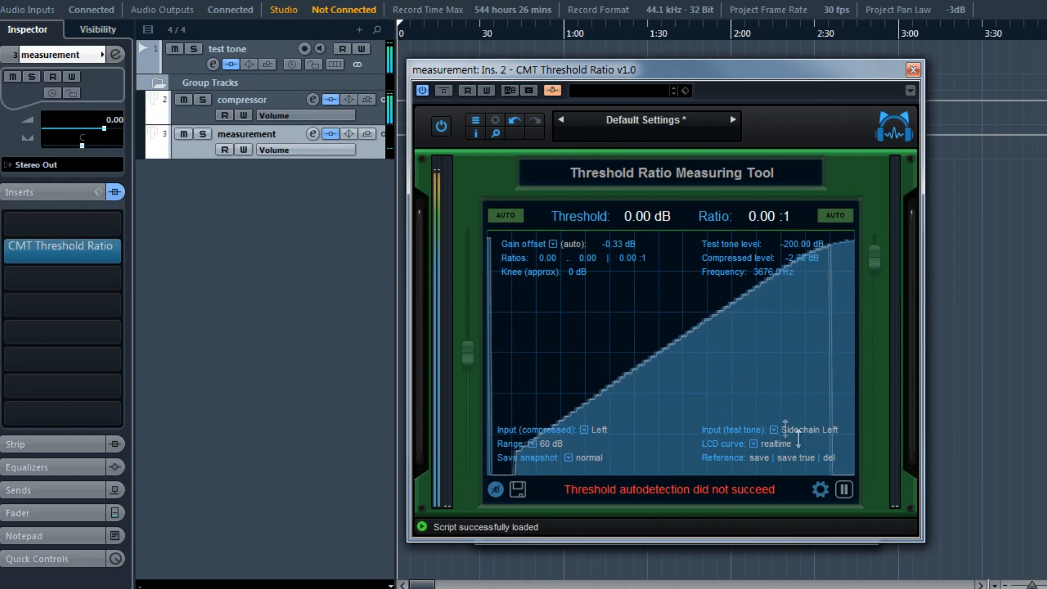
# Add a send from the test tone track to the Threshold Ratio side-chain and enable it.
pyautogui.click(186, 65)
pyautogui.click(78, 356)
pyautogui.click(88, 225)
pyautogui.click(86, 377)
pyautogui.click(6, 224)
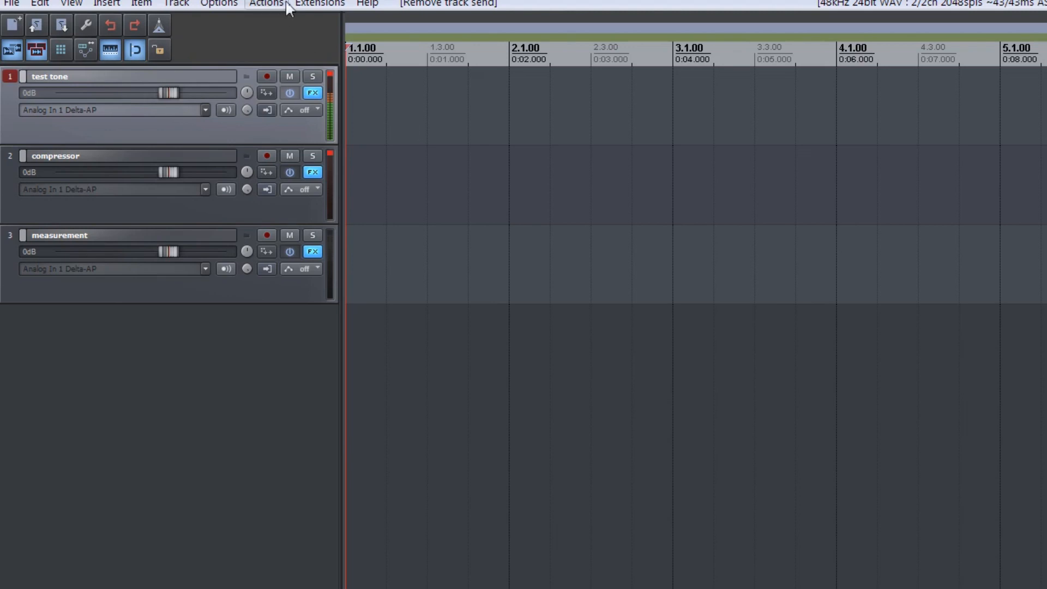
# In REAPER, open the CMT Test Tone, CLA-2A and CMT Threshold Ratio plug-ins on the test tone, compressor and measurement tracks.
pyautogui.rightClick(313, 90)
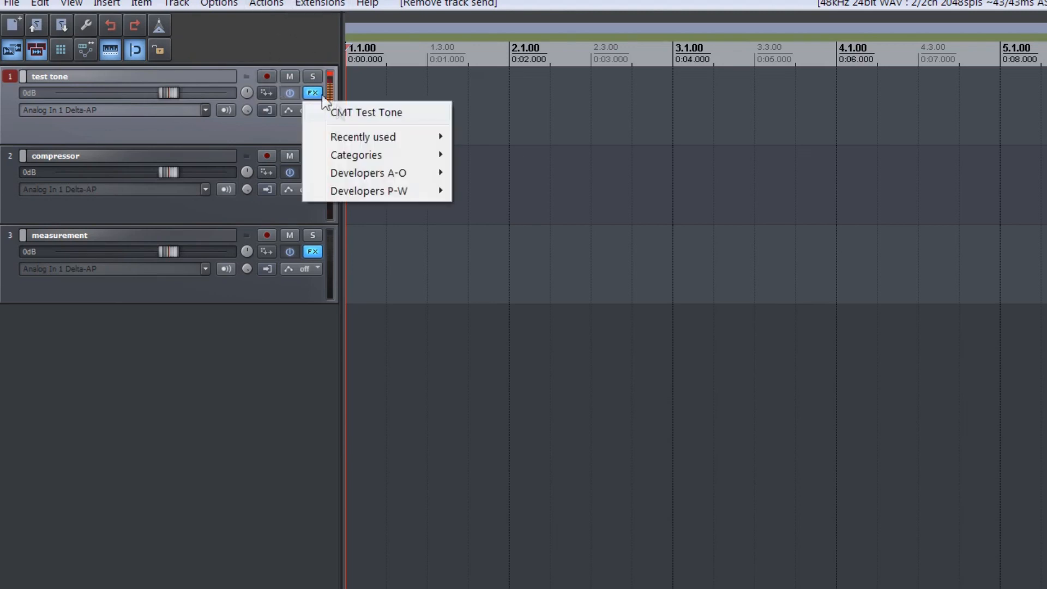
pyautogui.click(357, 111)
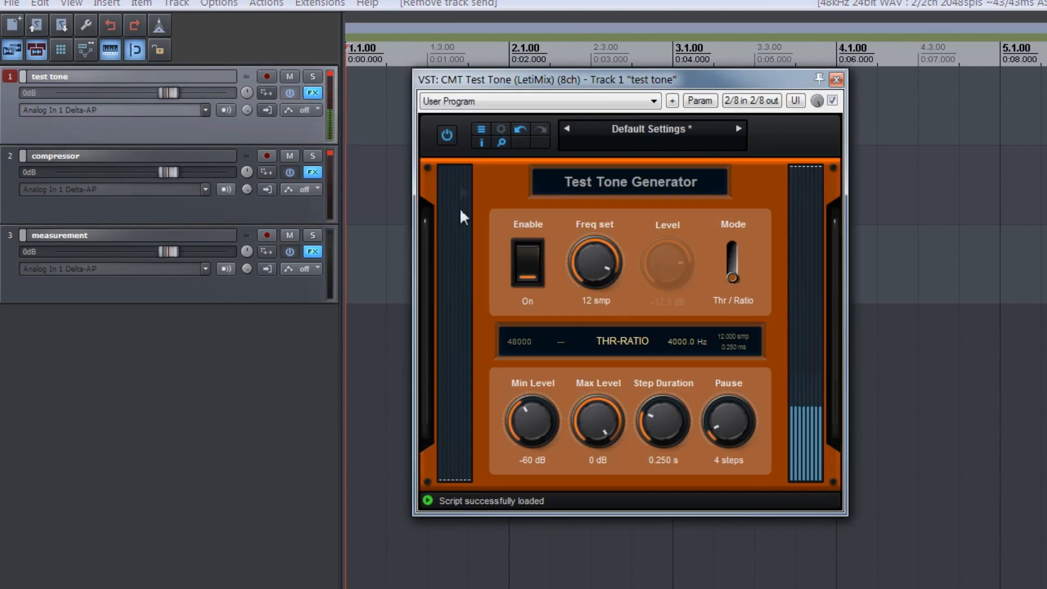
pyautogui.rightClick(313, 174)
pyautogui.click(355, 193)
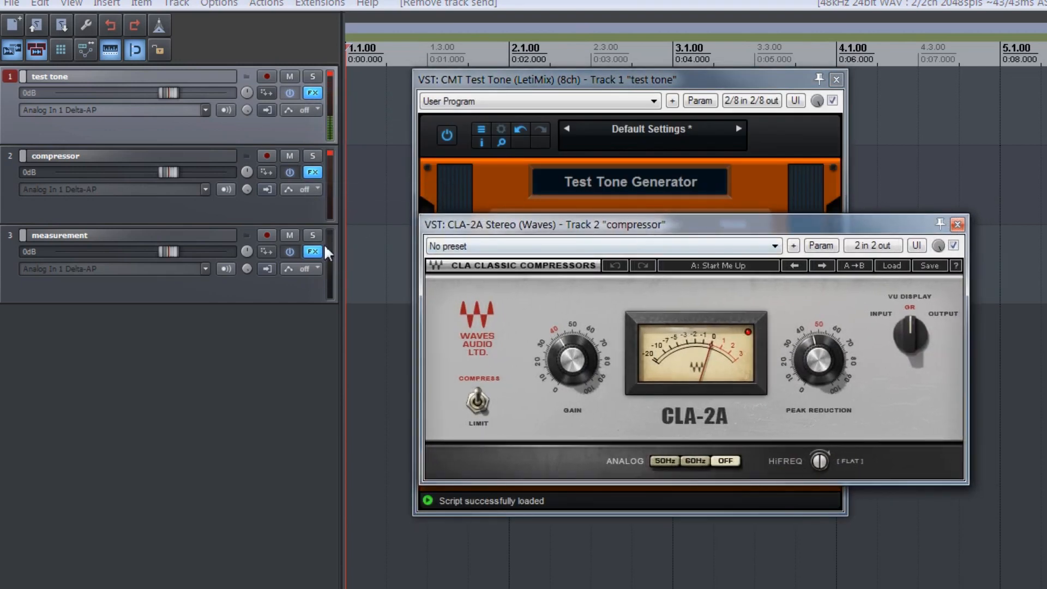
pyautogui.rightClick(313, 252)
pyautogui.click(371, 275)
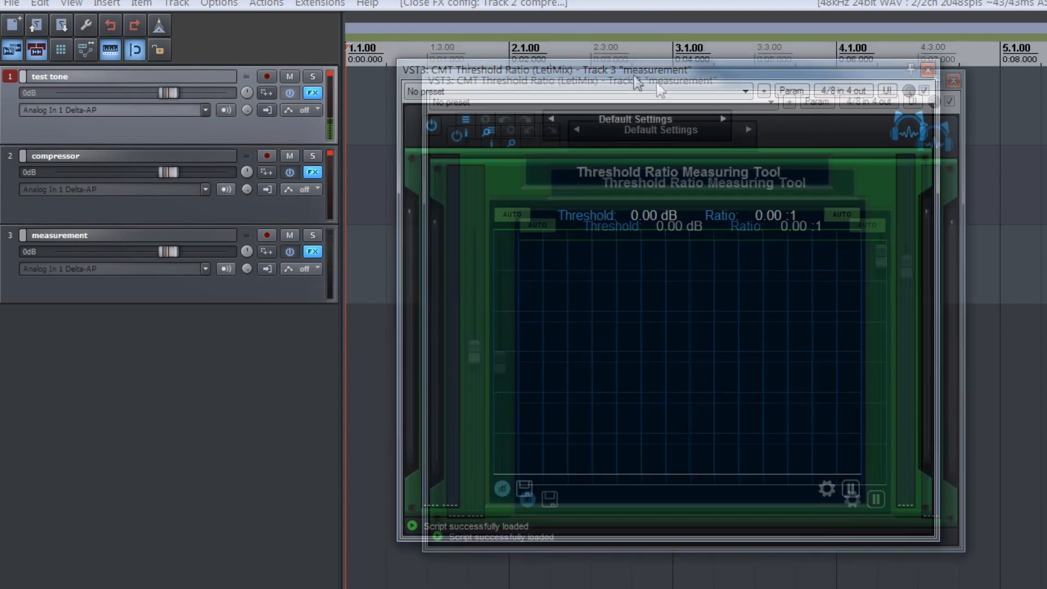
# Create a send from the test tone track to the compressor track and another from compressor to measurement.
pyautogui.moveTo(267, 93); pyautogui.dragTo(338, 191)
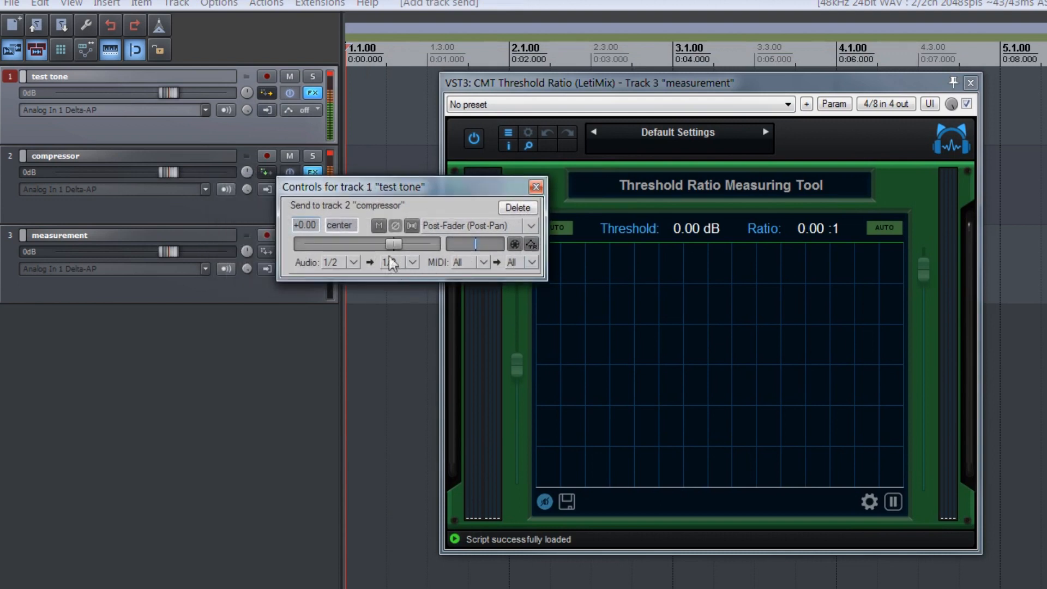
pyautogui.click(536, 188)
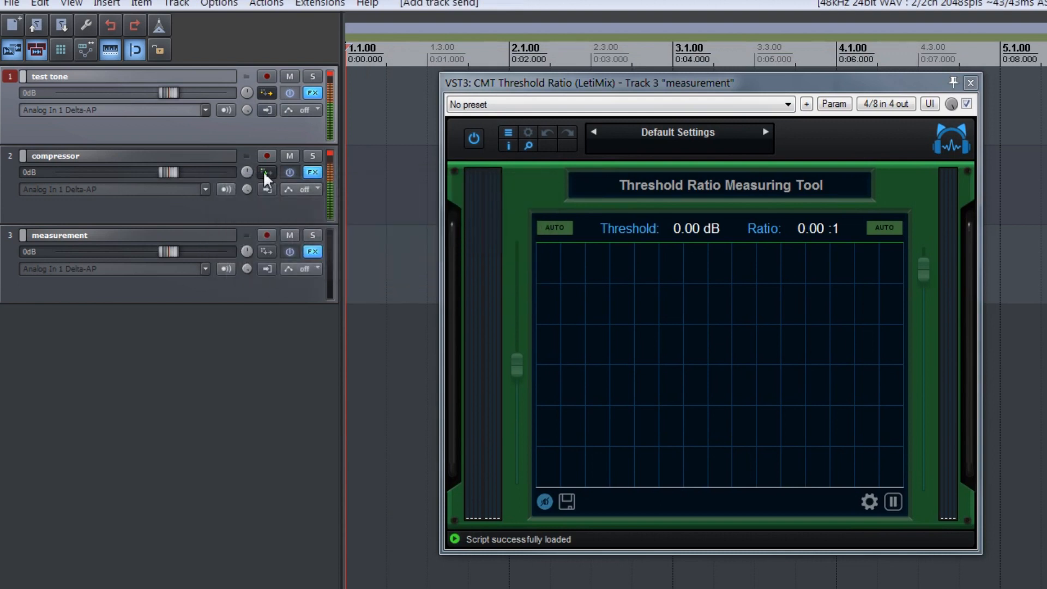
pyautogui.moveTo(243, 248); pyautogui.dragTo(241, 253)
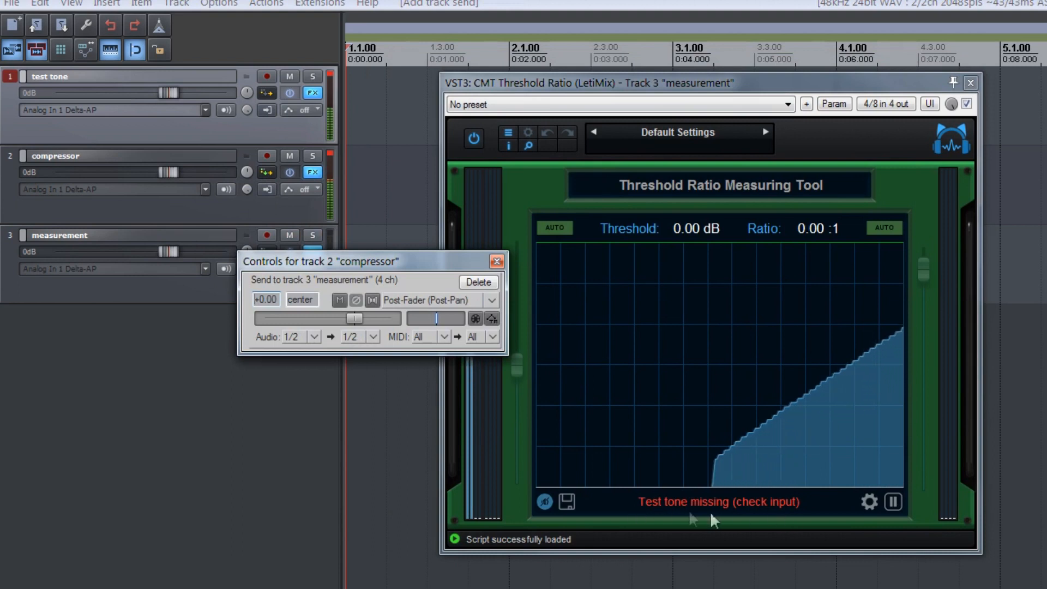
pyautogui.click(496, 261)
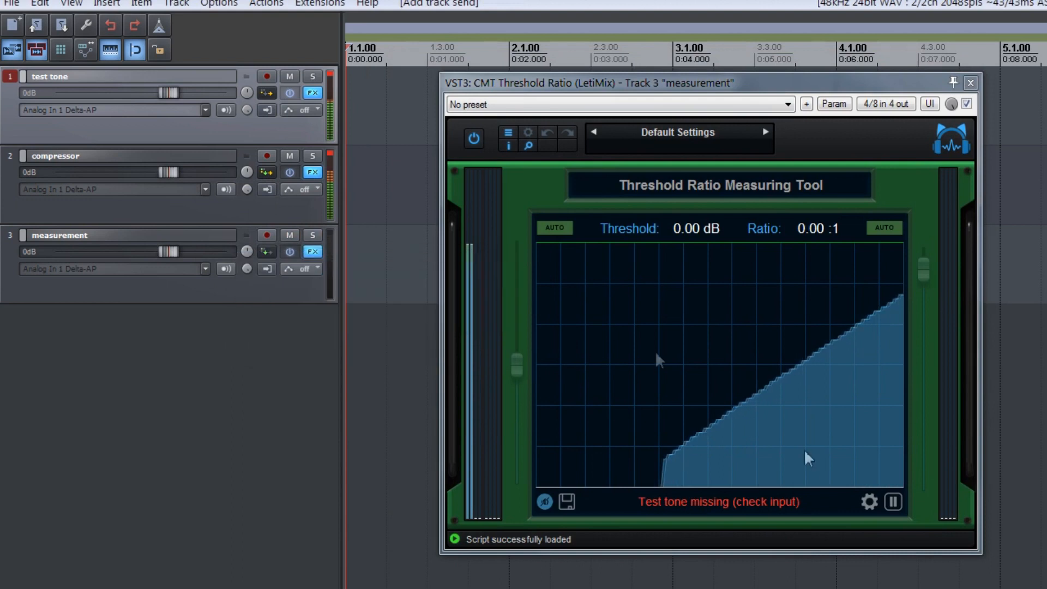
# Set the Threshold Ratio tool's test tone input to Ch.3 and send the test tone track to channels 3/4 of the measurement track.
pyautogui.click(869, 502)
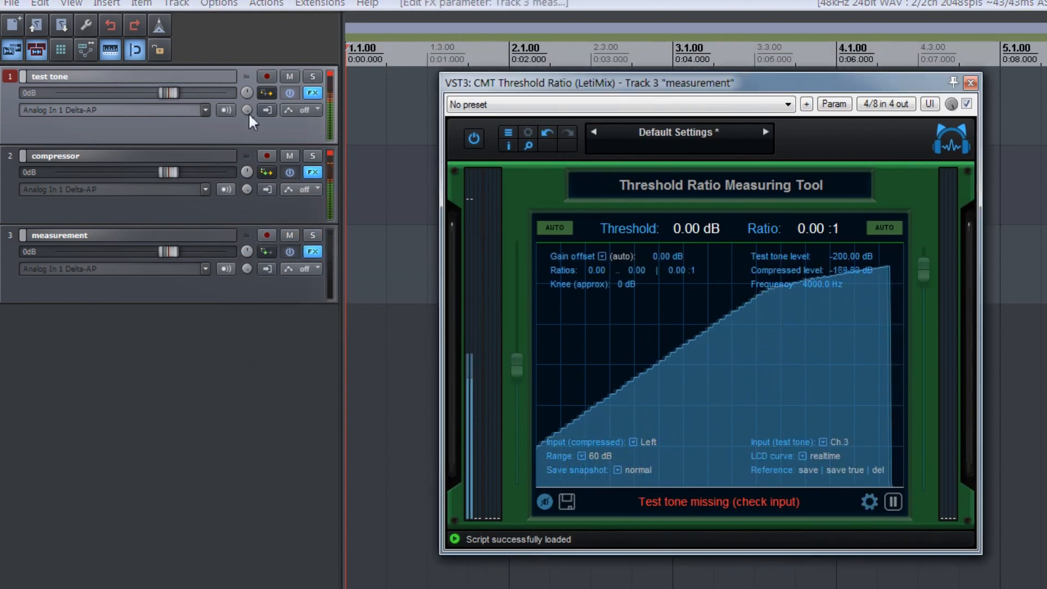
pyautogui.moveTo(260, 94); pyautogui.dragTo(223, 257)
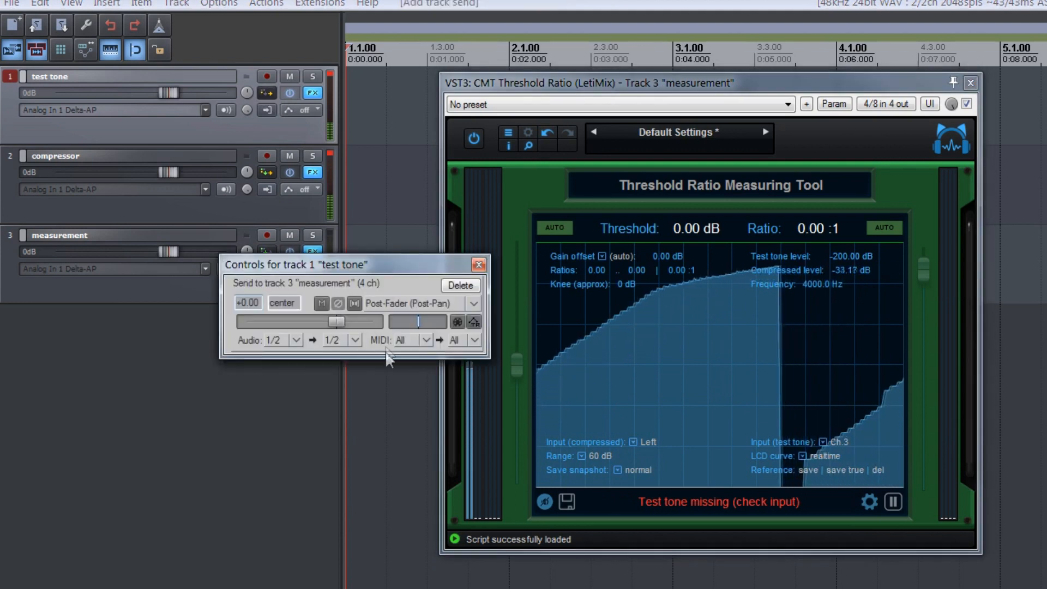
pyautogui.click(355, 341)
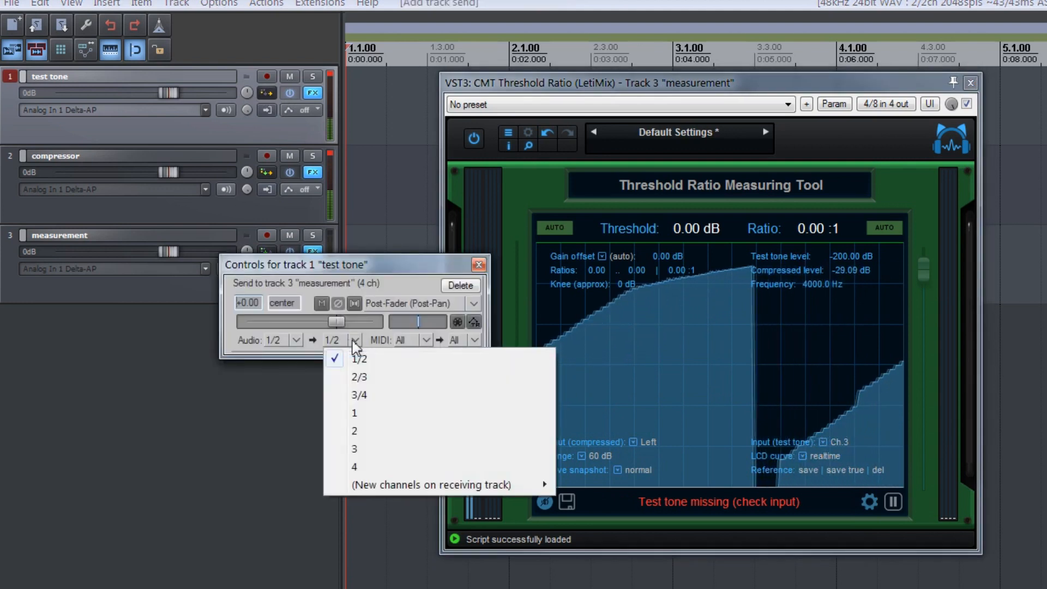
pyautogui.click(360, 395)
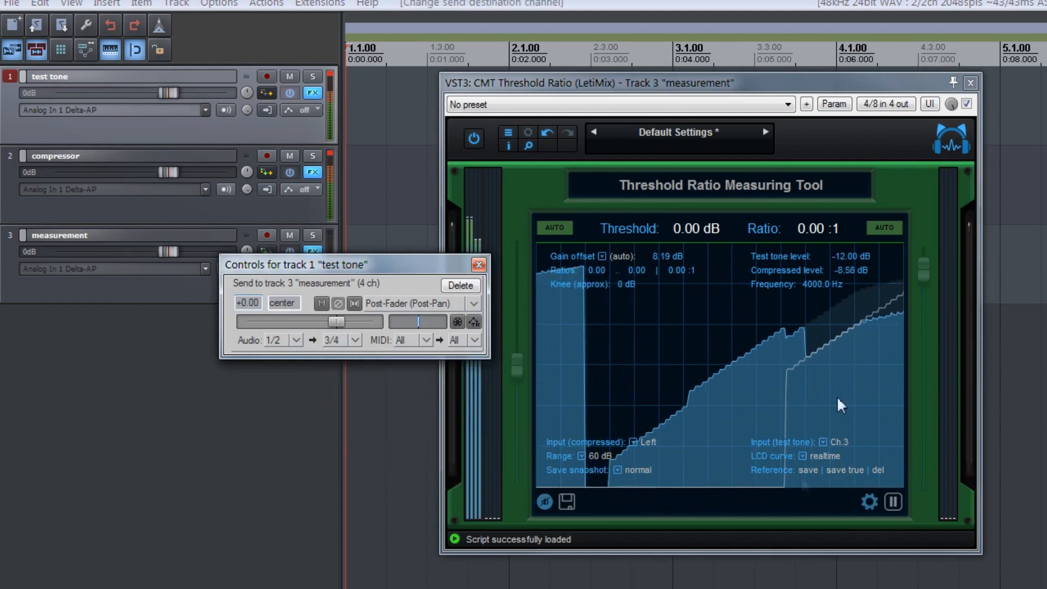
pyautogui.click(479, 264)
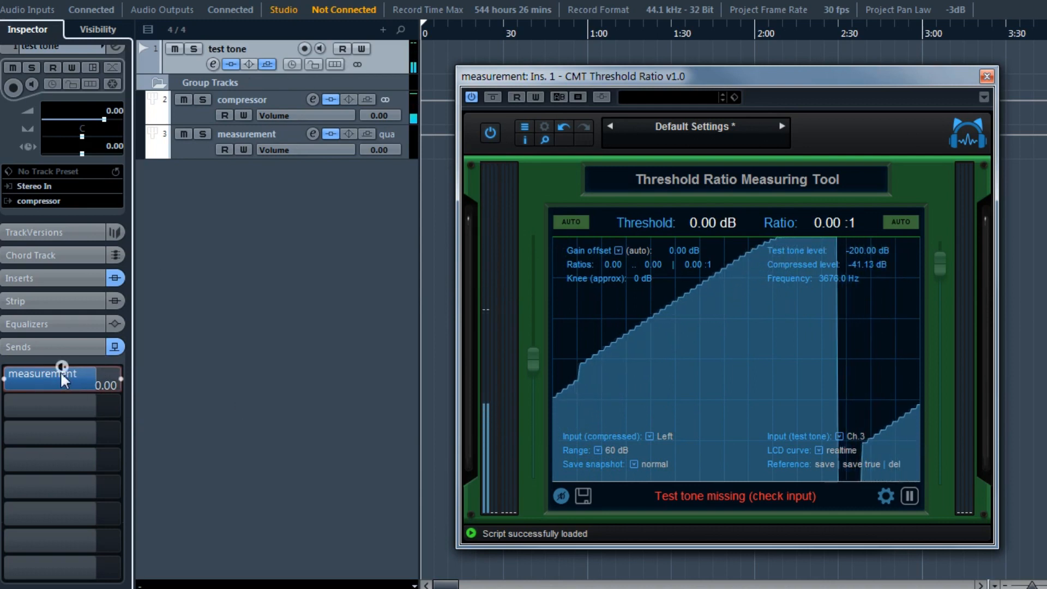
# Open the surround panner of the test tone track's measurement send, pan it to the rear channels, and close the windows.
pyautogui.click(212, 65)
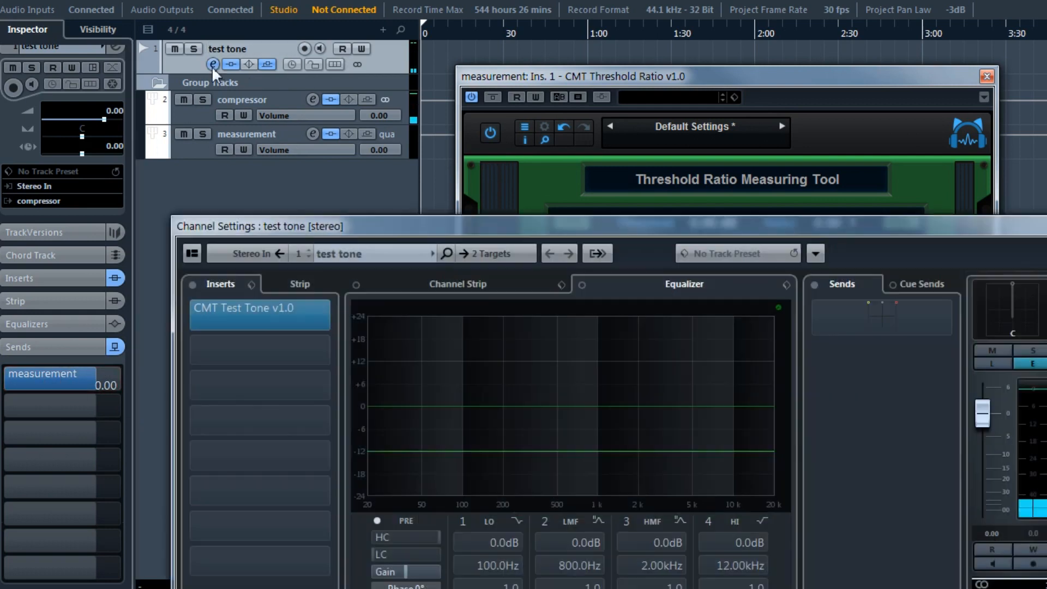
pyautogui.moveTo(384, 226); pyautogui.dragTo(288, 30)
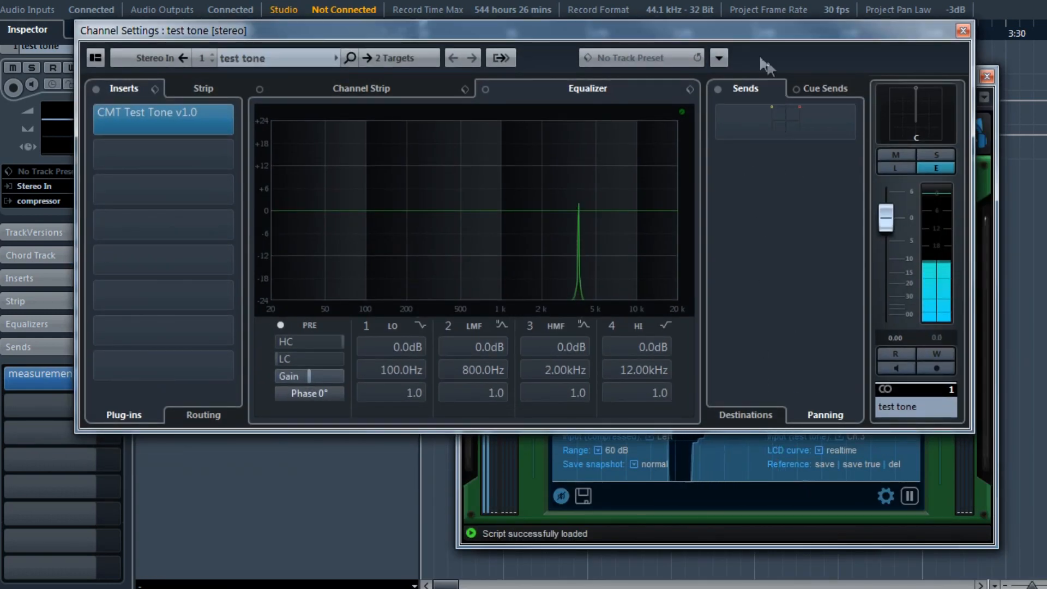
pyautogui.click(745, 417)
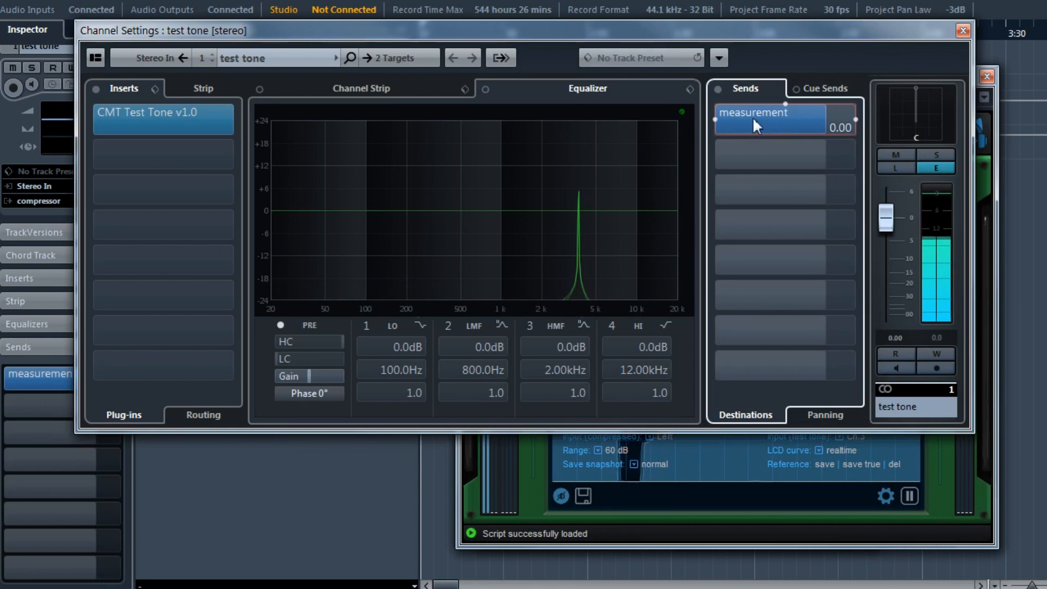
pyautogui.click(823, 416)
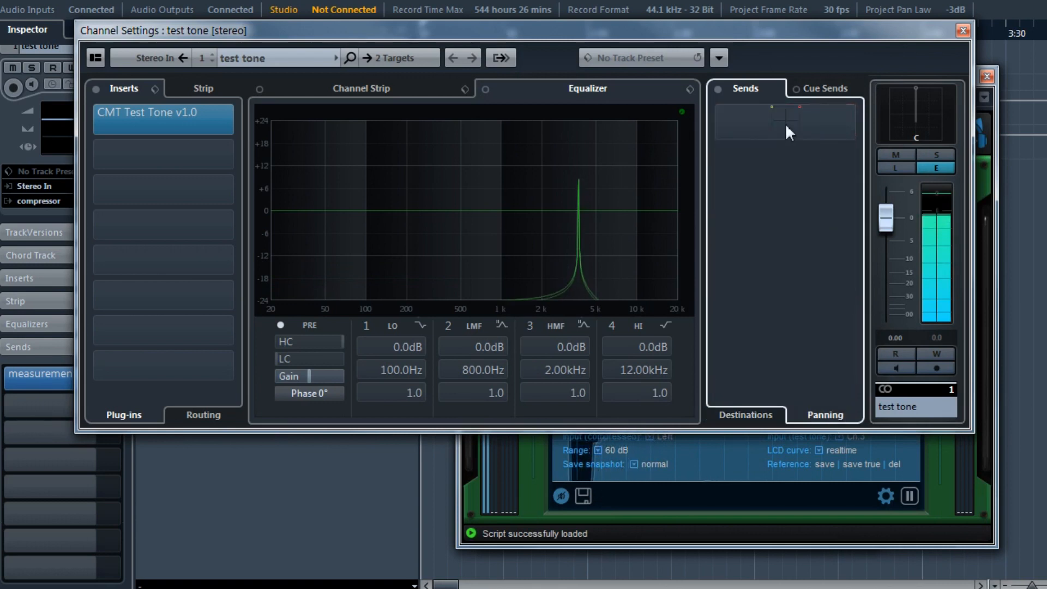
pyautogui.doubleClick(787, 124)
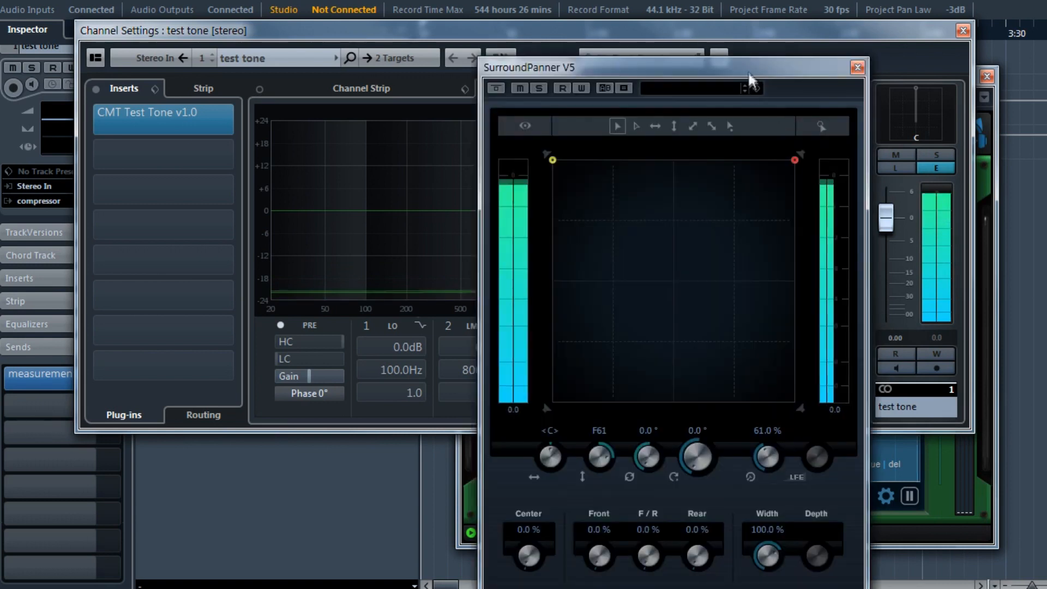
pyautogui.moveTo(749, 72); pyautogui.dragTo(721, 38)
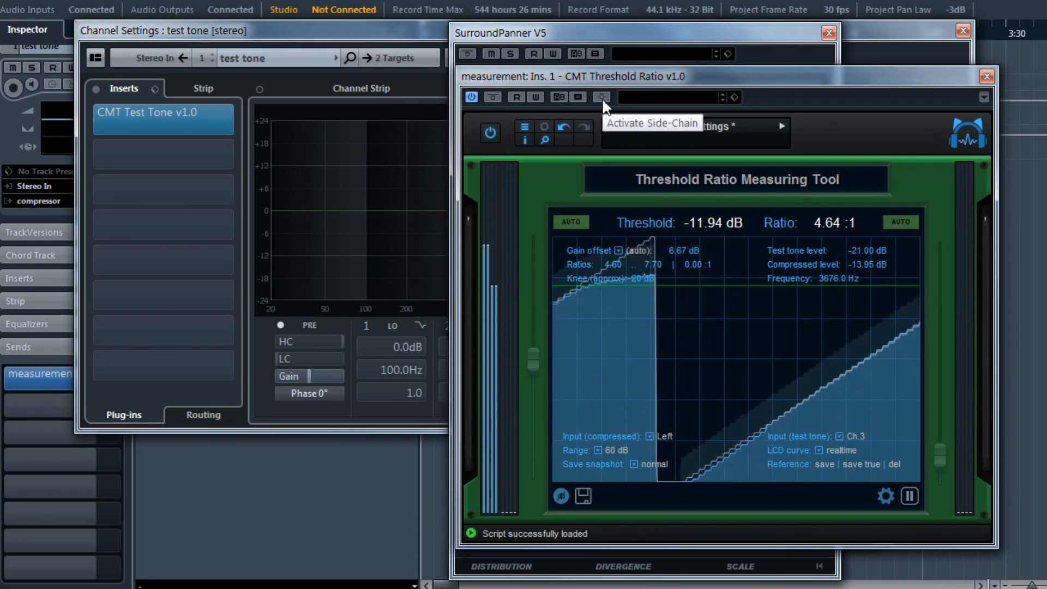
pyautogui.click(986, 75)
pyautogui.click(893, 32)
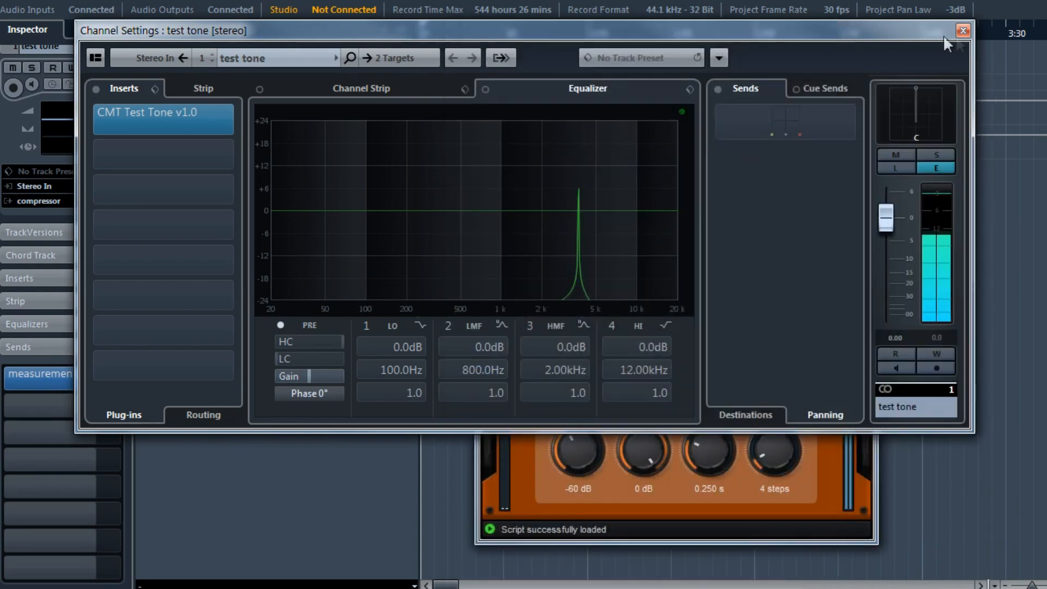
pyautogui.click(953, 35)
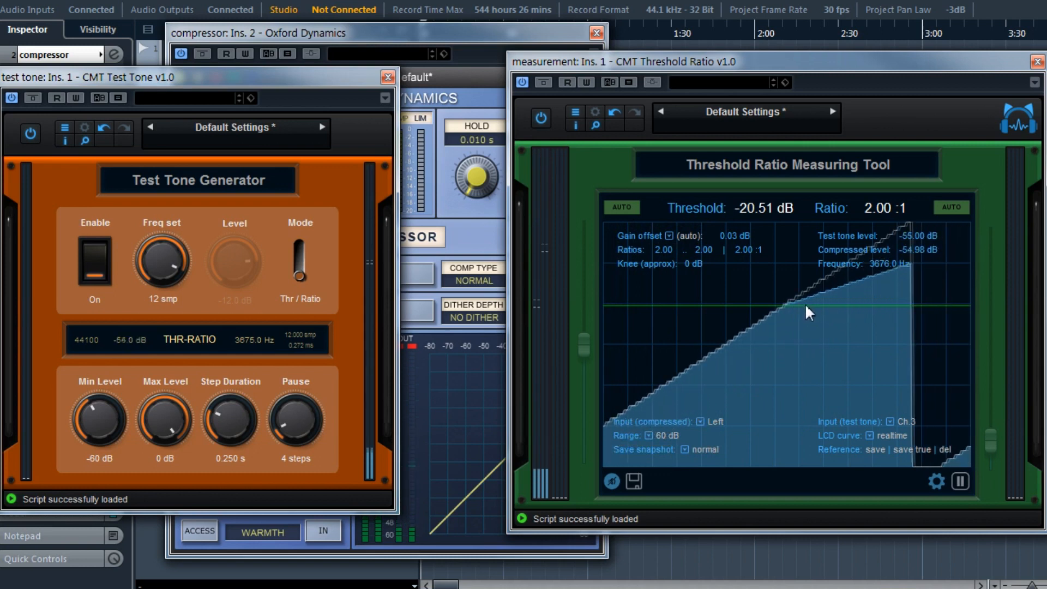
# Switch the measuring tool's threshold to manual and set it to -20.00 dB.
pyautogui.click(624, 209)
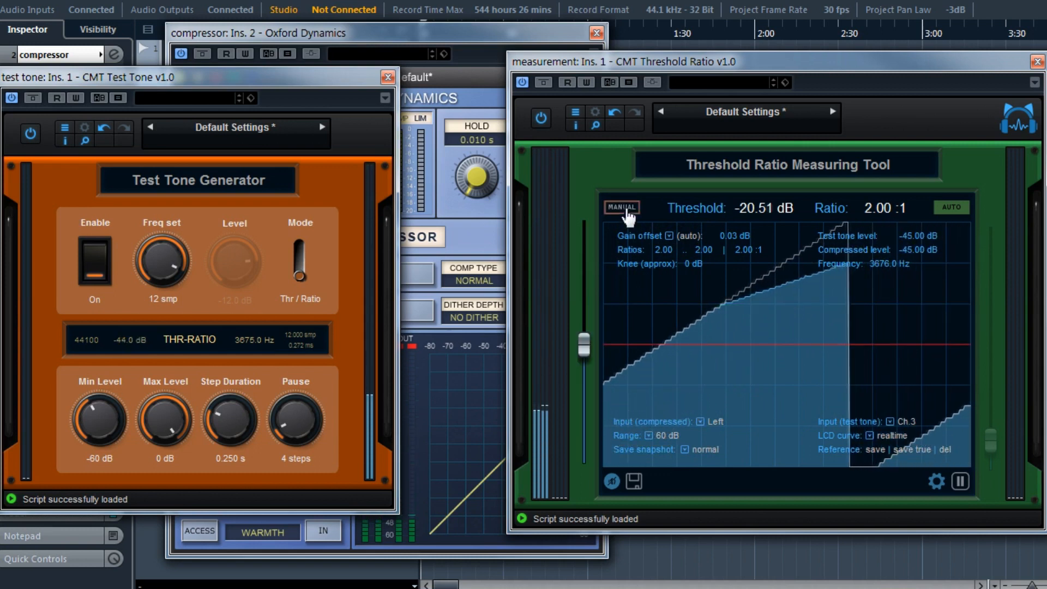
pyautogui.moveTo(589, 355); pyautogui.dragTo(591, 316)
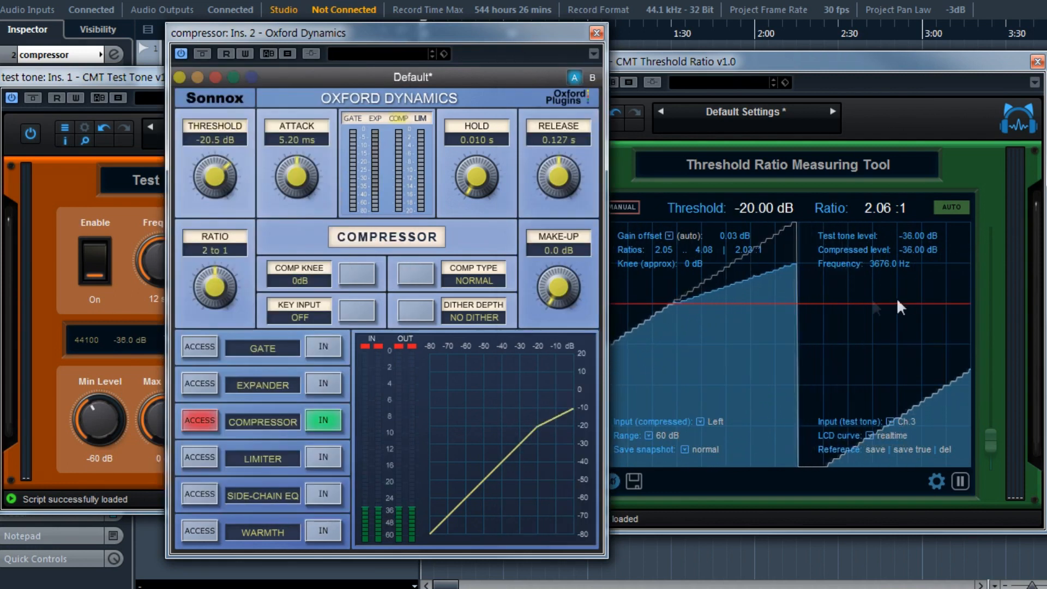
pyautogui.click(766, 294)
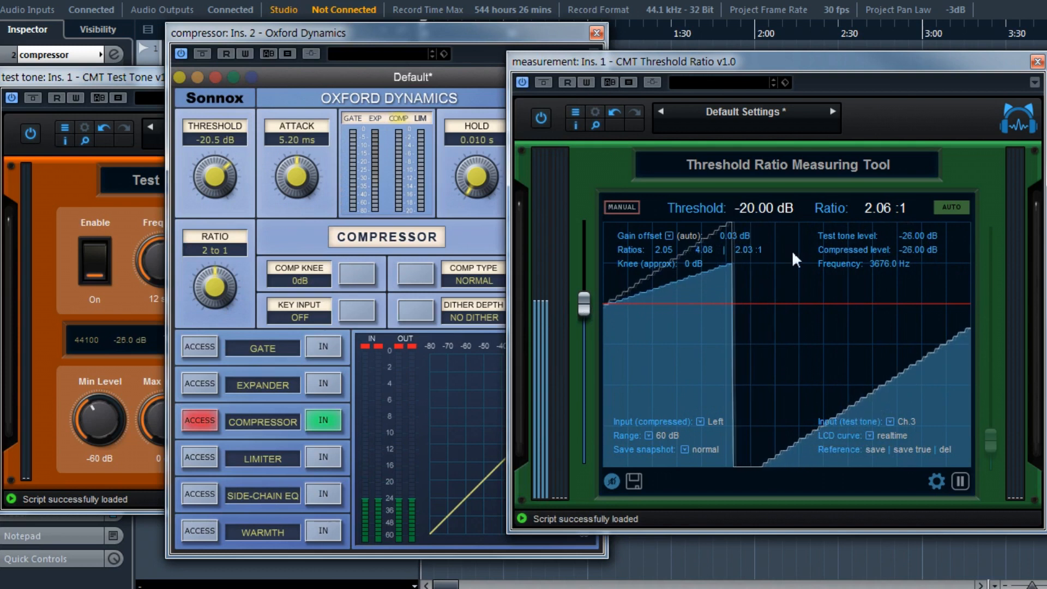
# Switch the measuring tool's ratio to manual and raise its level line to -8 dB.
pyautogui.click(954, 209)
pyautogui.moveTo(991, 436); pyautogui.dragTo(994, 335)
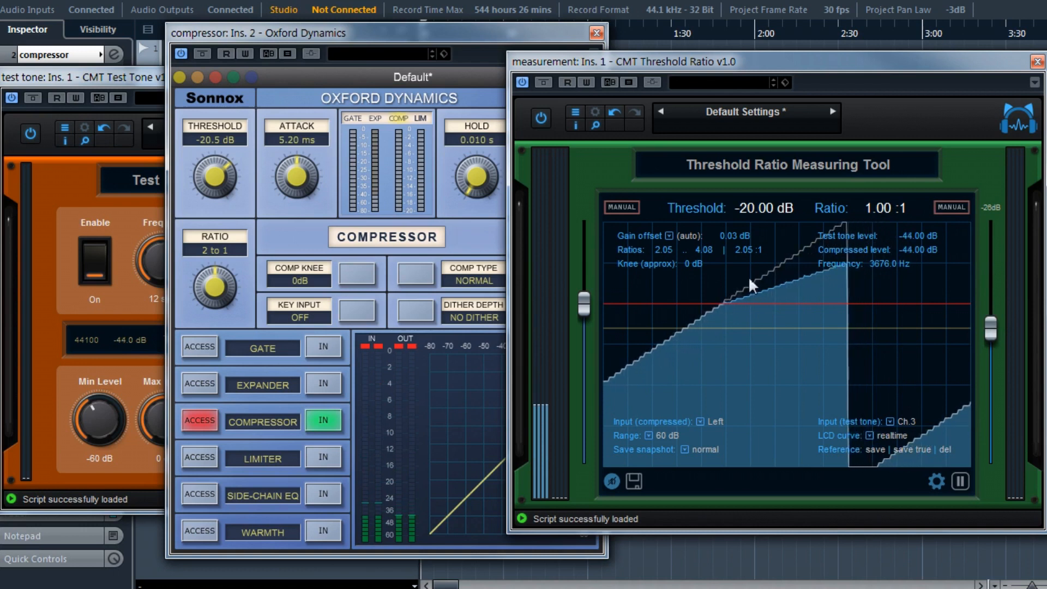
pyautogui.moveTo(986, 316); pyautogui.dragTo(990, 265)
# Set the compressor knee to 10 dB and lower the measuring tool's manual threshold to -54.00 dB.
pyautogui.click(370, 271)
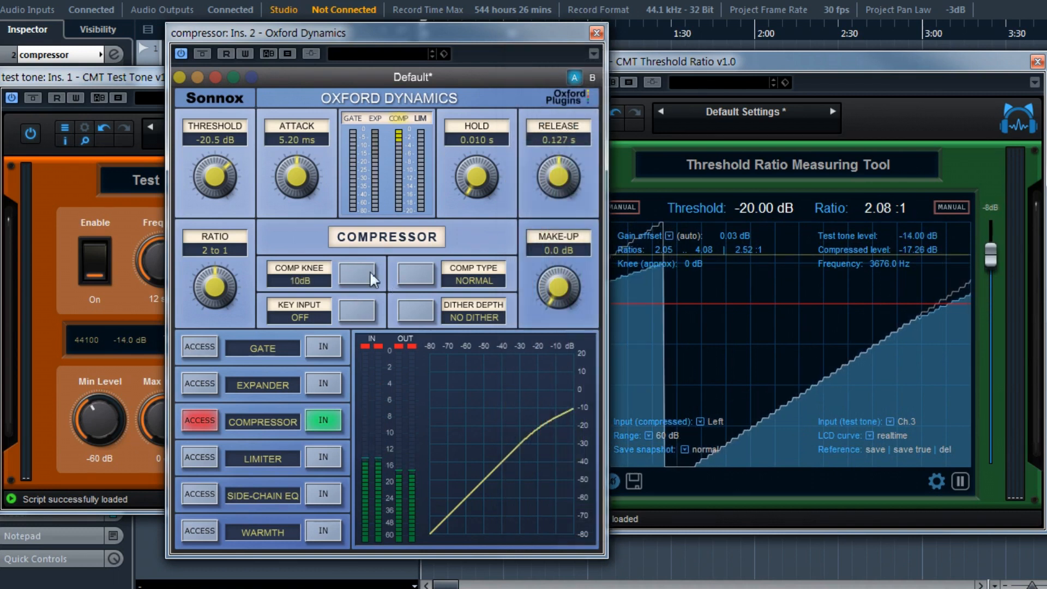
pyautogui.click(794, 306)
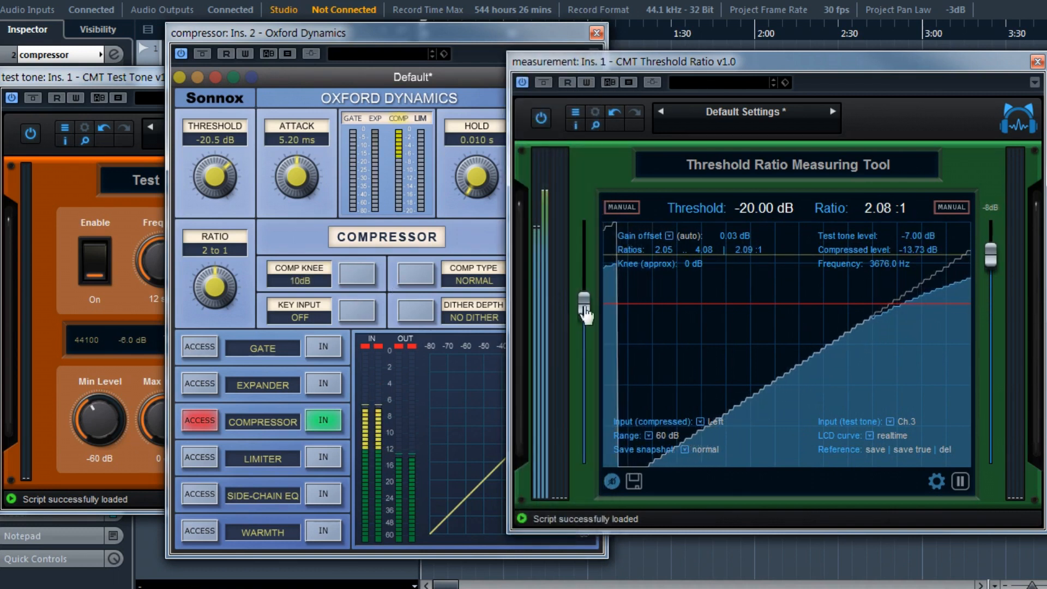
pyautogui.moveTo(584, 306); pyautogui.dragTo(584, 404)
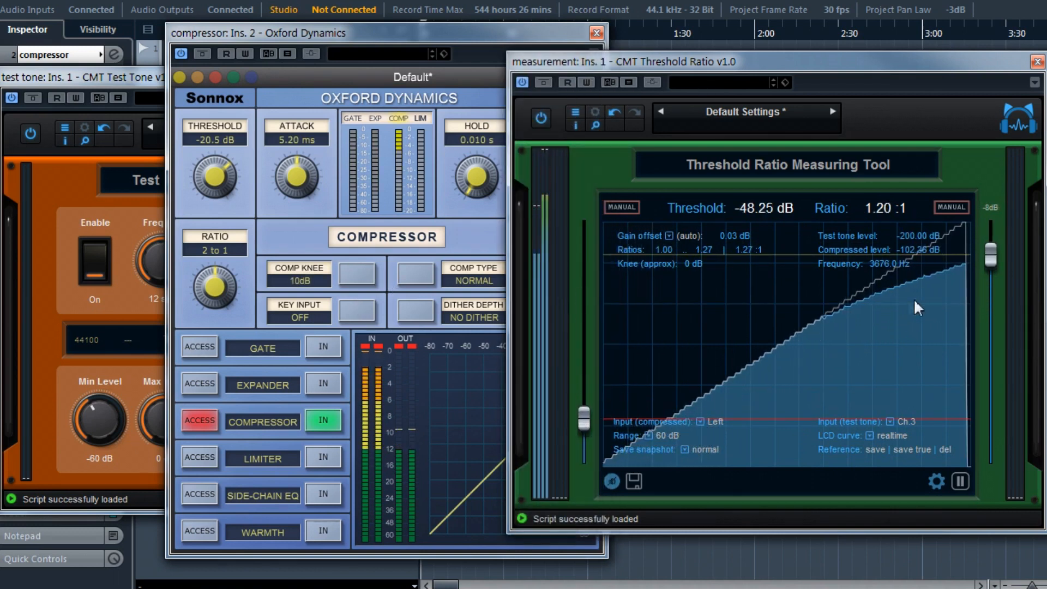
pyautogui.moveTo(593, 418)
pyautogui.mouseDown()
pyautogui.moveTo(601, 303)
pyautogui.moveTo(594, 437)
pyautogui.mouseUp()
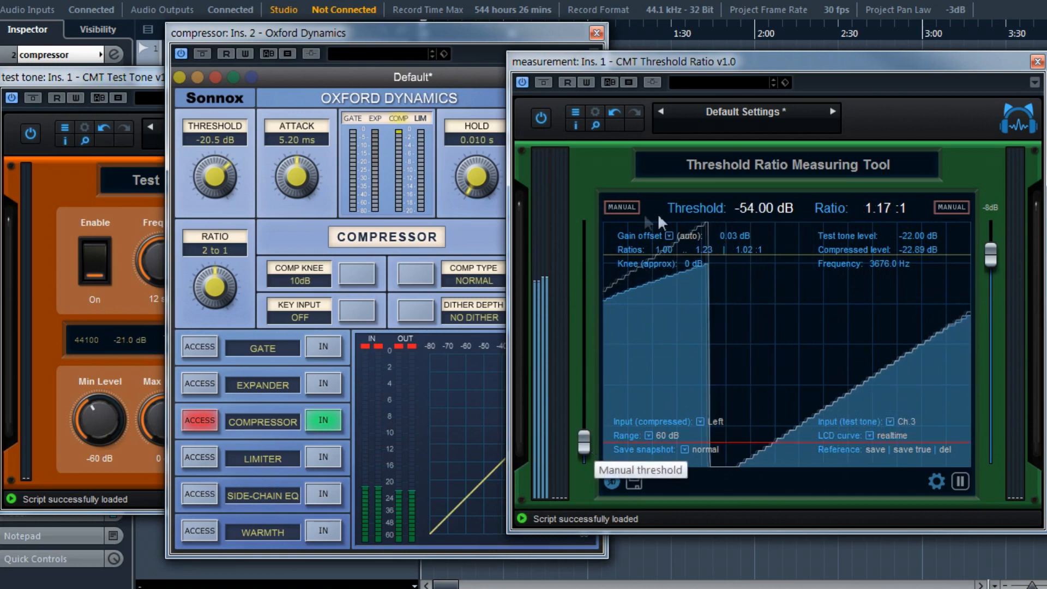
# Return the measuring tool's threshold to automatic, and the ratio too after trying a manual level of -13 dB.
pyautogui.click(622, 207)
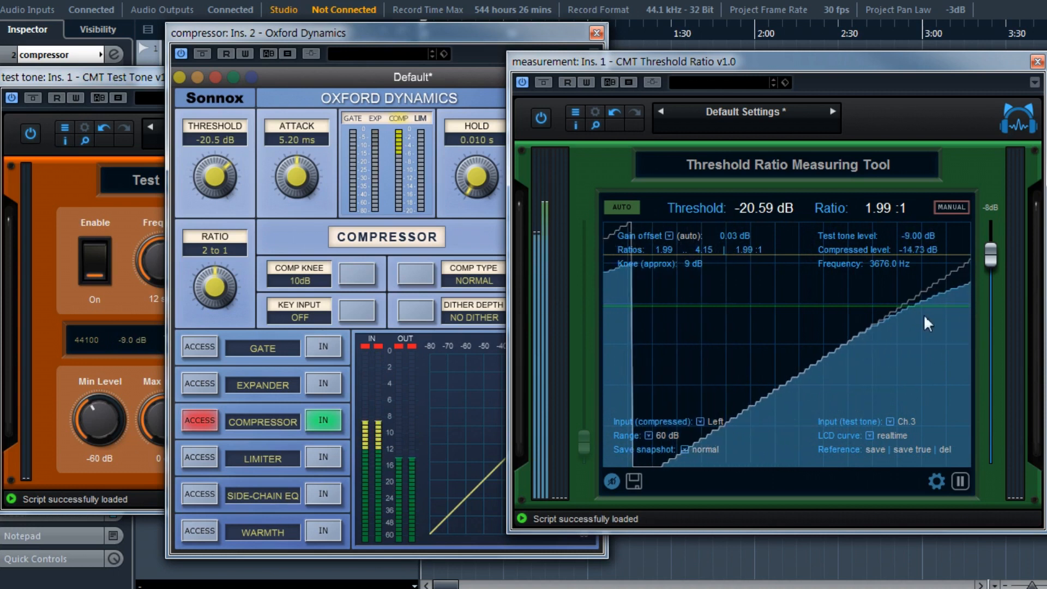
pyautogui.moveTo(991, 254); pyautogui.dragTo(992, 280)
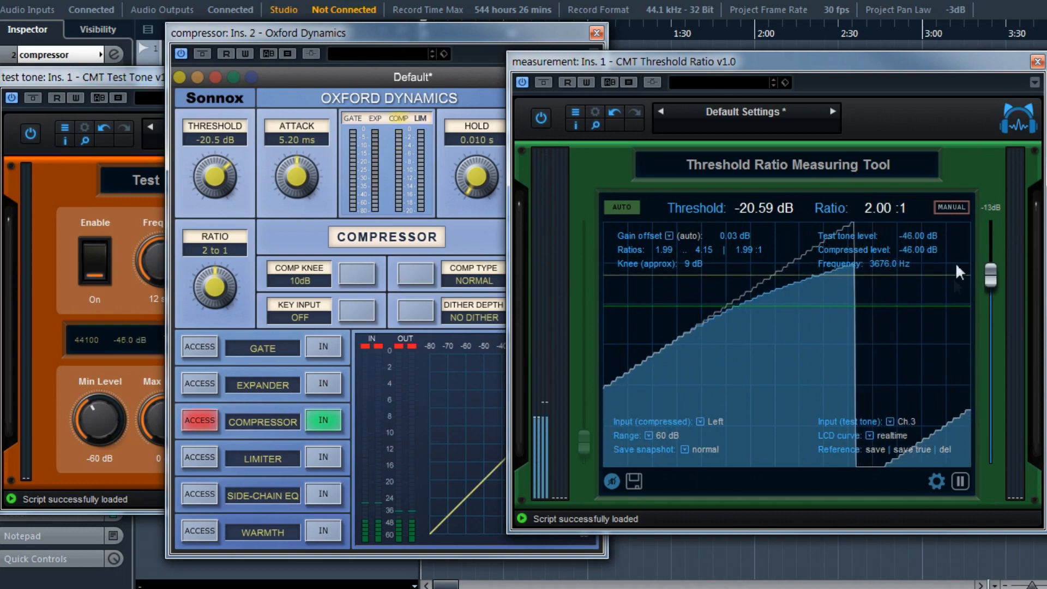
pyautogui.click(951, 208)
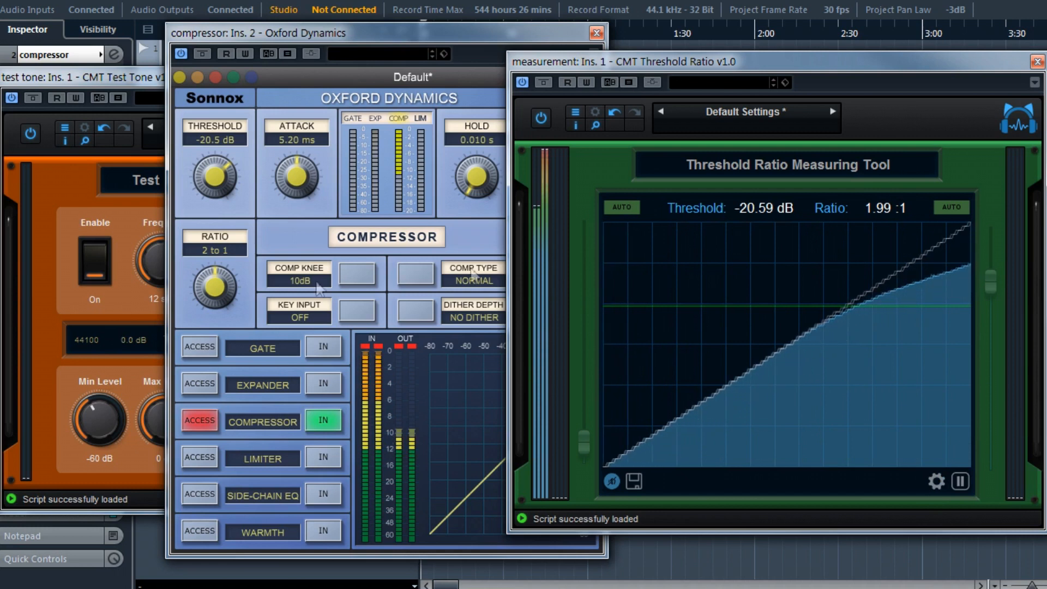
# Set the compressor ratio to 4 to 1 and show the detailed readings and settings in the measuring tool.
pyautogui.click(220, 250)
pyautogui.write('4')
pyautogui.press('Return')
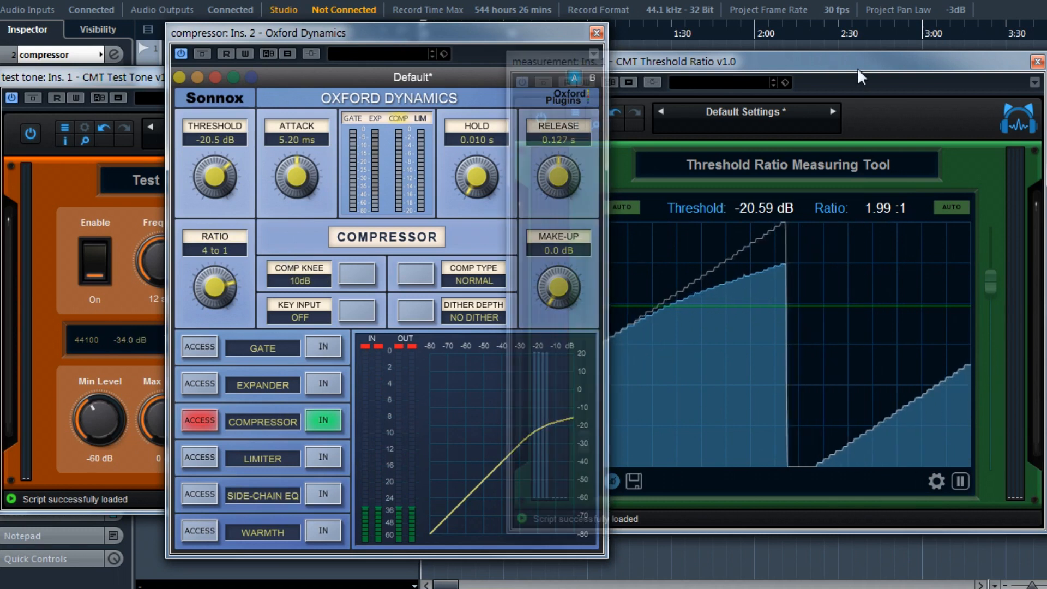
pyautogui.click(936, 364)
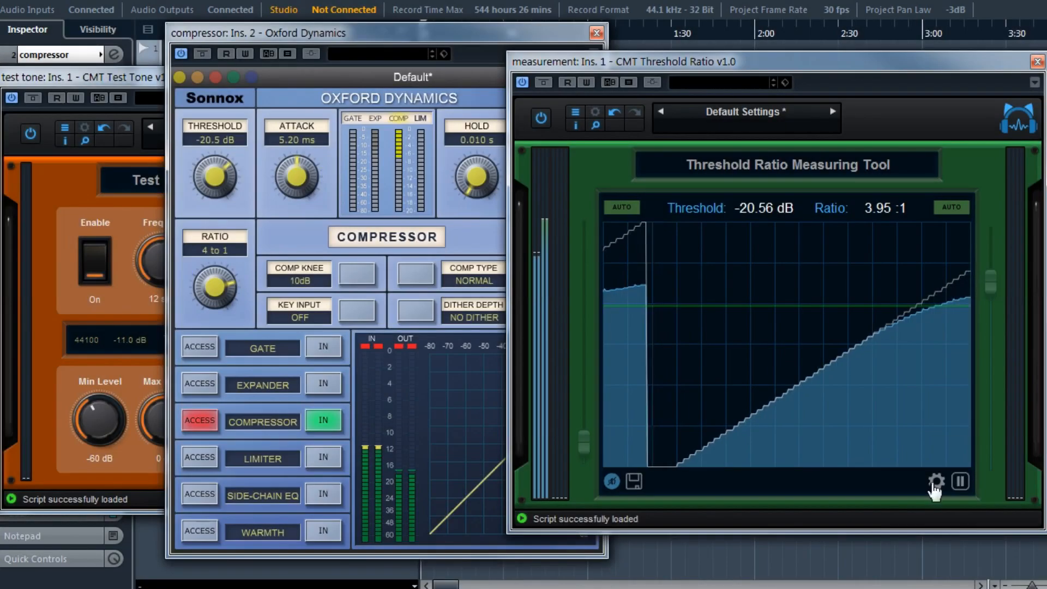
pyautogui.click(935, 481)
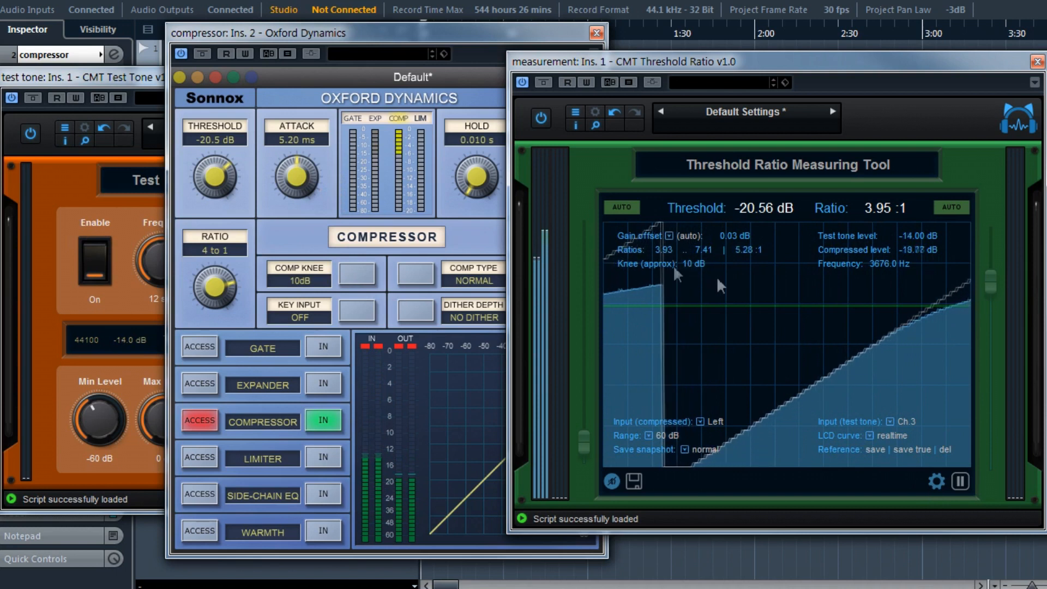
# Set the compressor knee to 0 dB and bring the measuring tool back to the front.
pyautogui.click(299, 280)
pyautogui.click(292, 296)
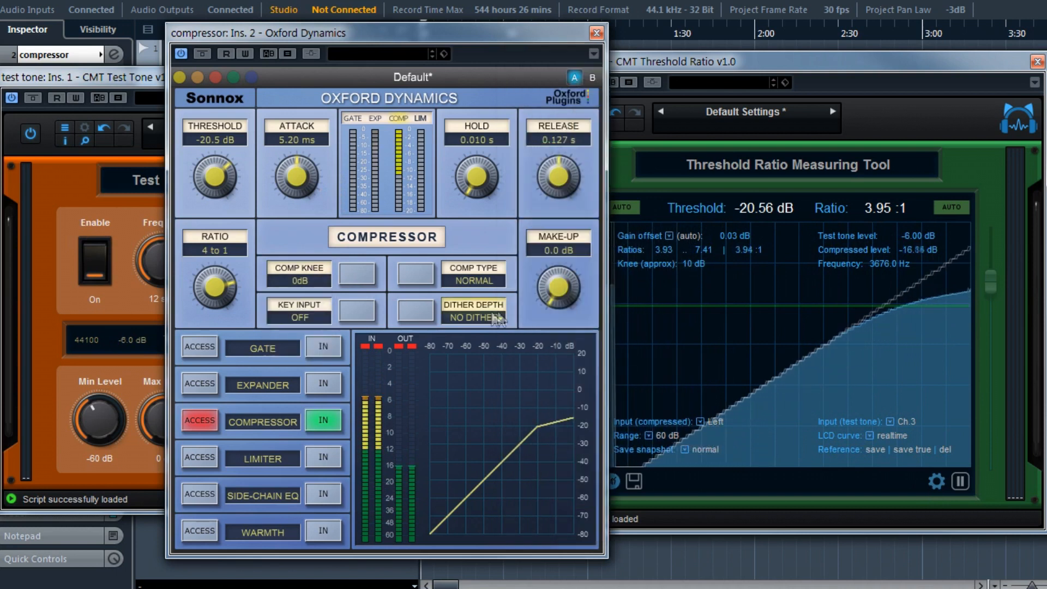
pyautogui.click(745, 293)
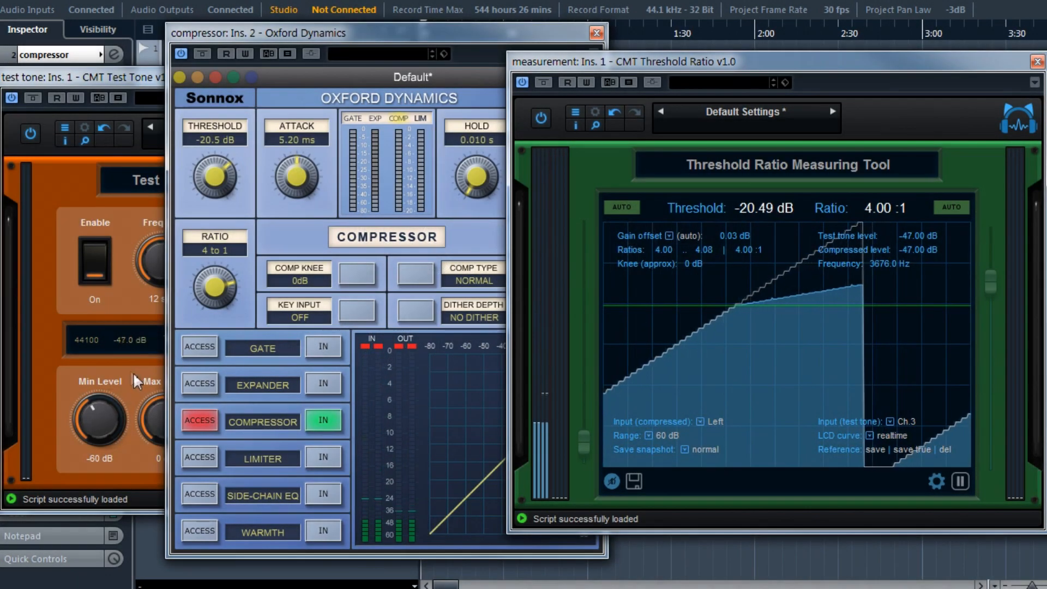
# Set the test tone generator's step duration to 0.100 s and its minimum level to -40 dB.
pyautogui.click(133, 372)
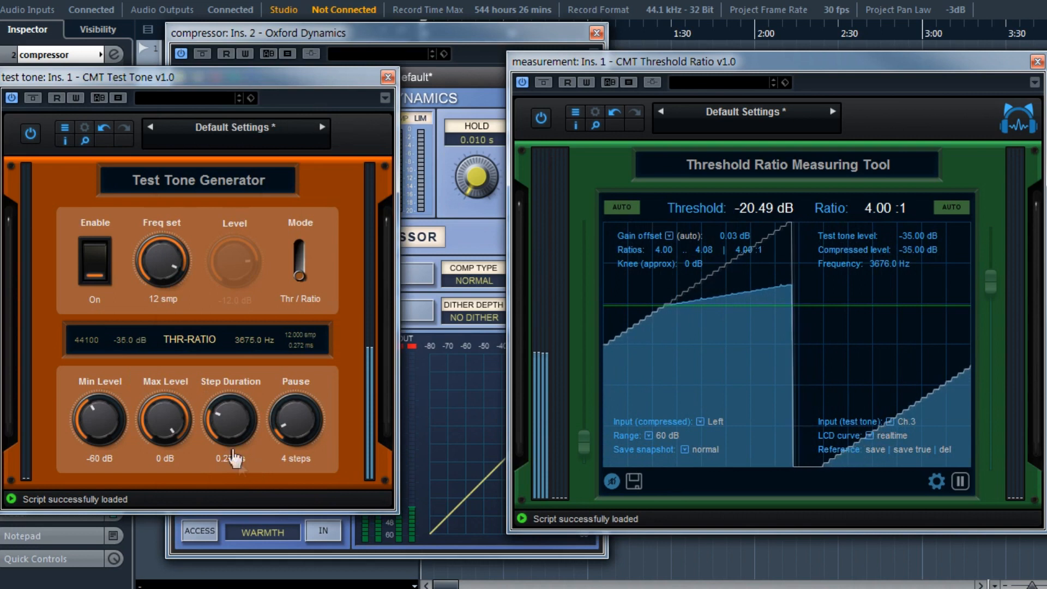
pyautogui.moveTo(239, 424); pyautogui.dragTo(239, 441)
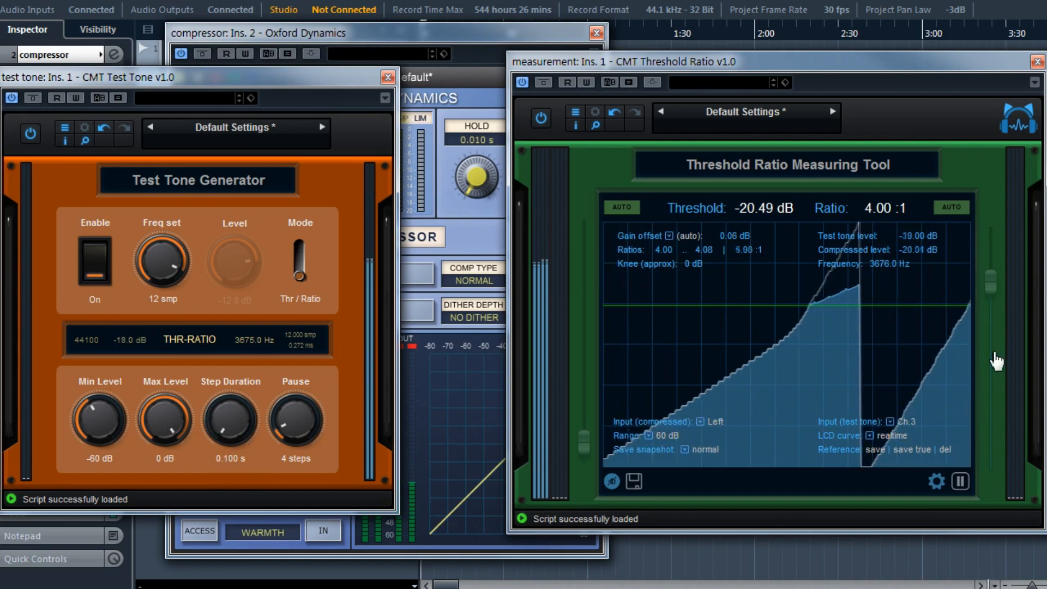
pyautogui.moveTo(98, 437); pyautogui.dragTo(109, 427)
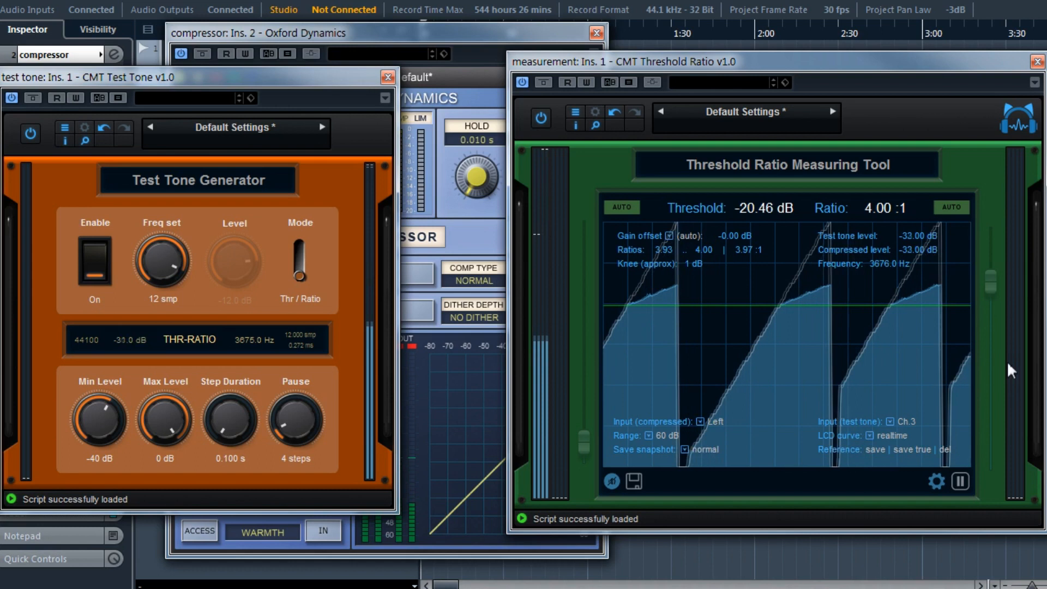
# Set the test tone's step duration to 0.200 s and the compressor's attack to 19.2 ms.
pyautogui.click(470, 234)
pyautogui.click(137, 382)
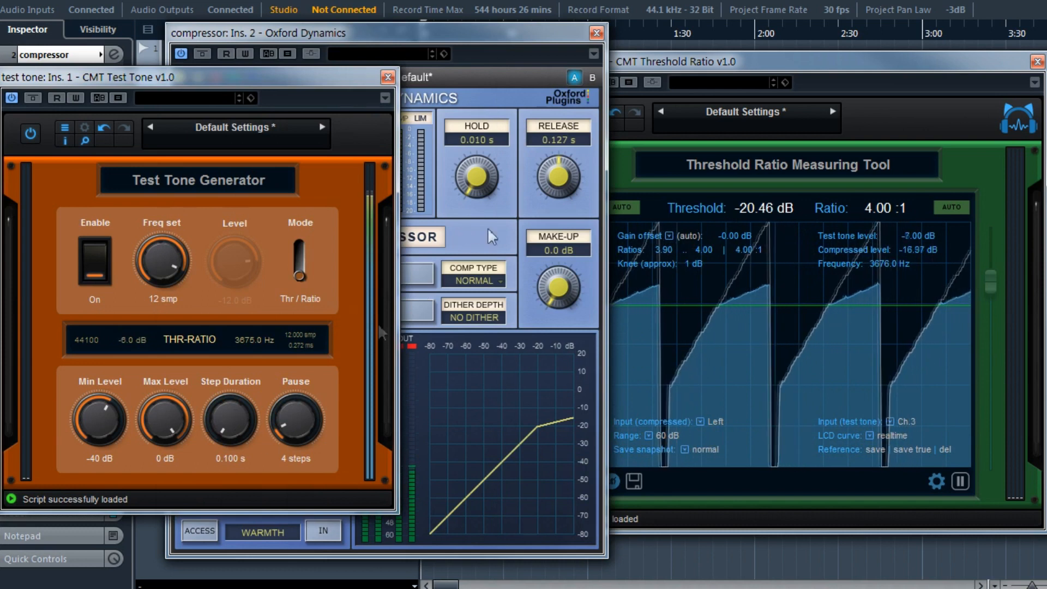
pyautogui.scroll(2, 237, 413)
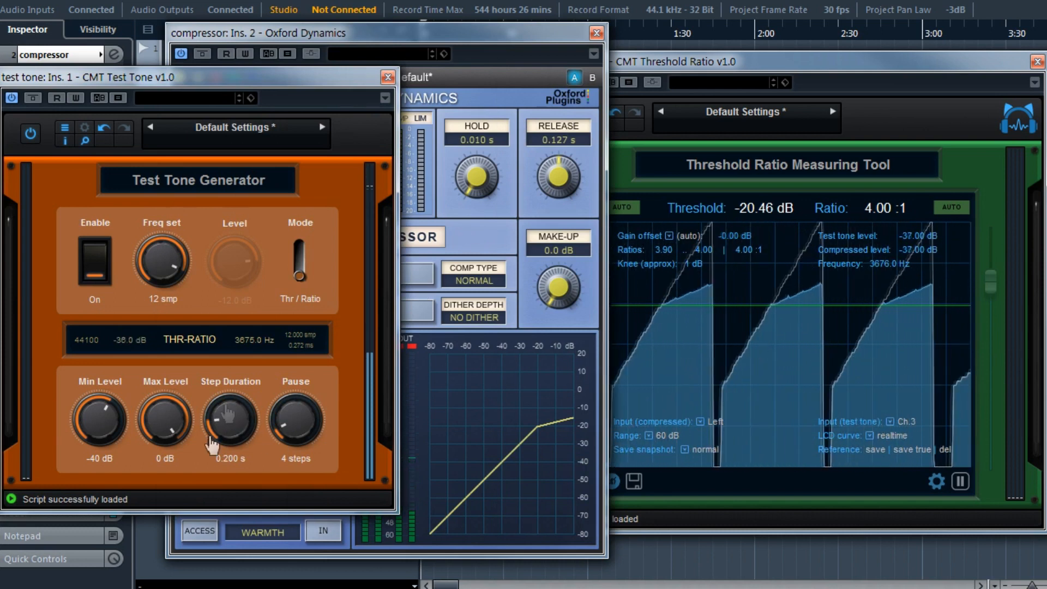
pyautogui.click(495, 232)
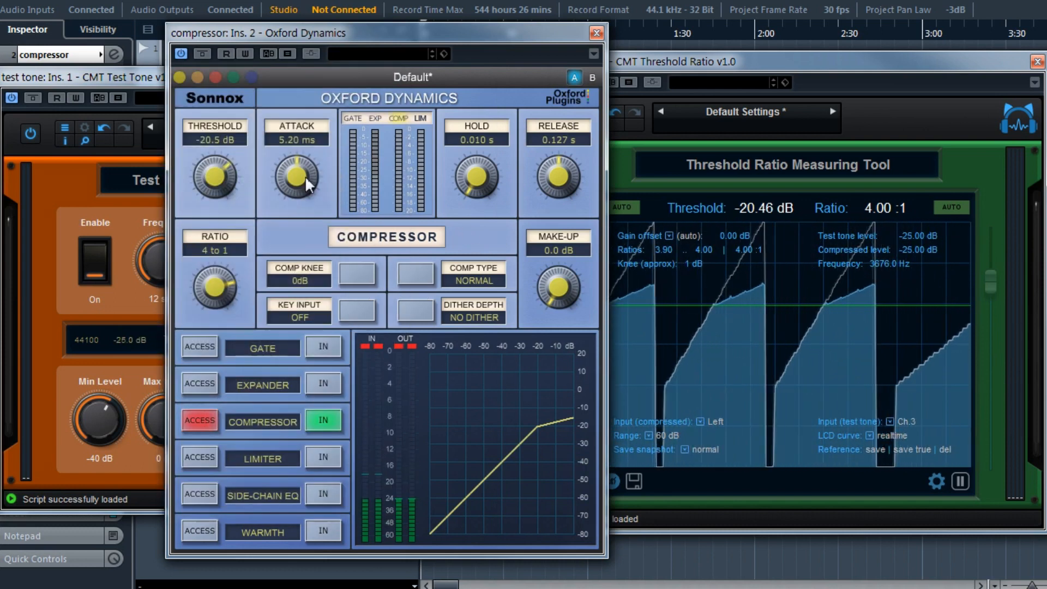
pyautogui.moveTo(300, 176); pyautogui.dragTo(306, 143)
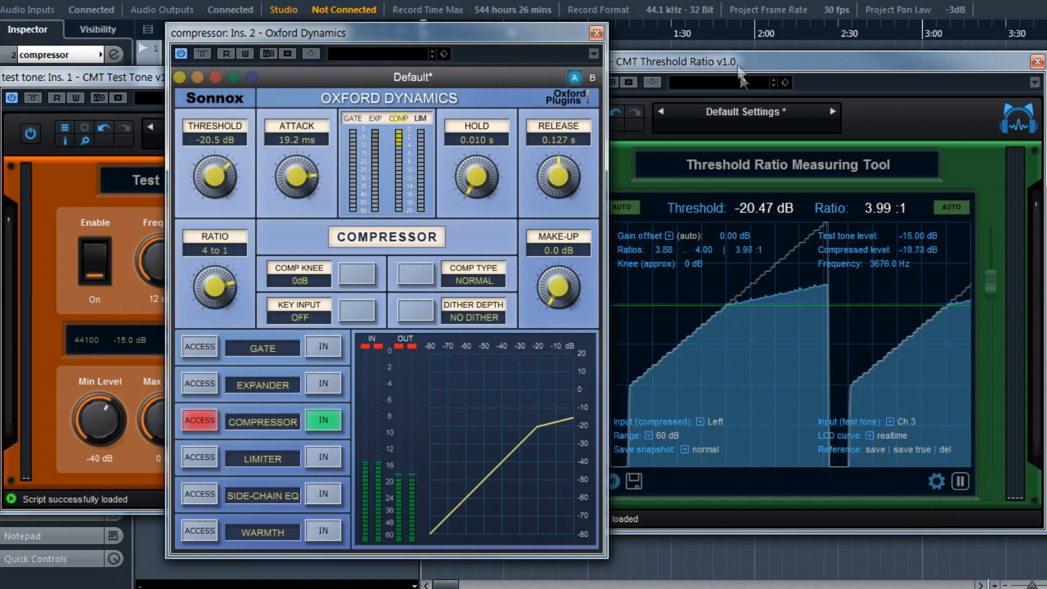
# Reposition the Threshold Ratio window and enlarge its interface to 150 %.
pyautogui.moveTo(818, 61); pyautogui.dragTo(684, 10)
pyautogui.click(461, 73)
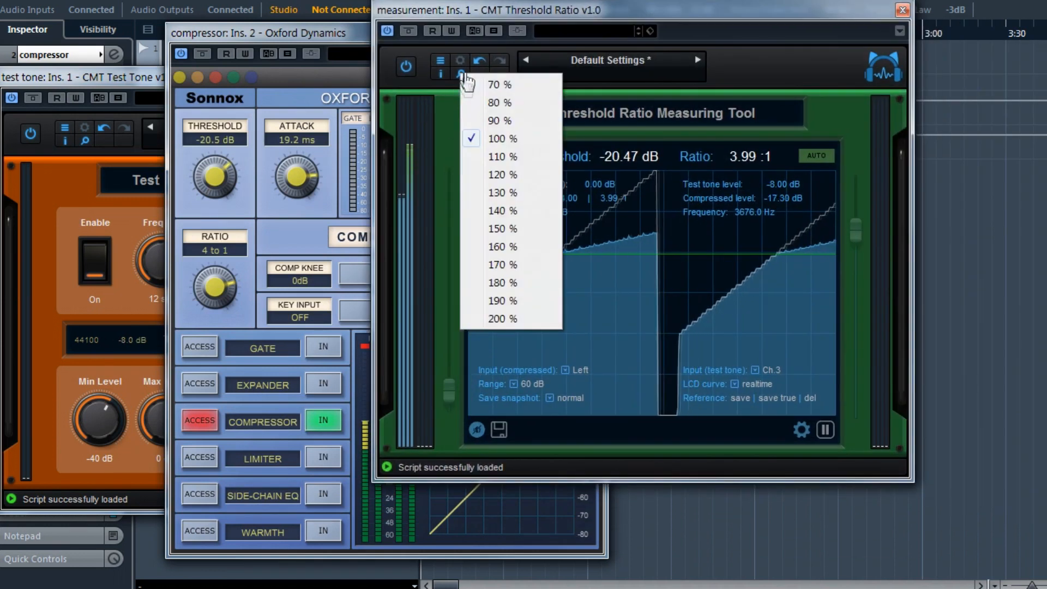
pyautogui.click(516, 229)
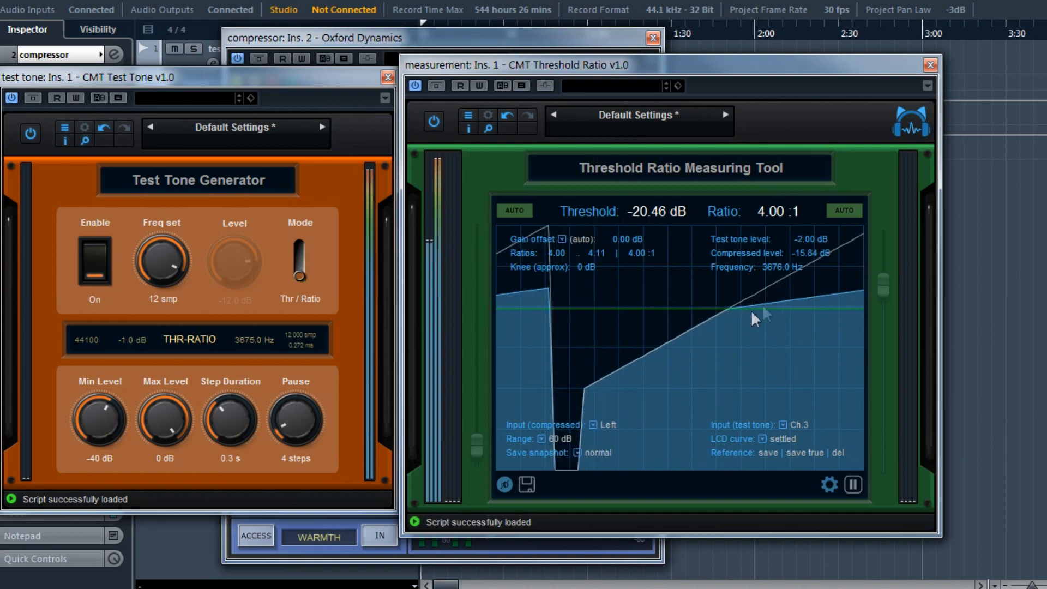
# Set the measuring tool's LCD curve to realtime and move the Oxford Dynamics window farther from the test tone generator.
pyautogui.click(779, 438)
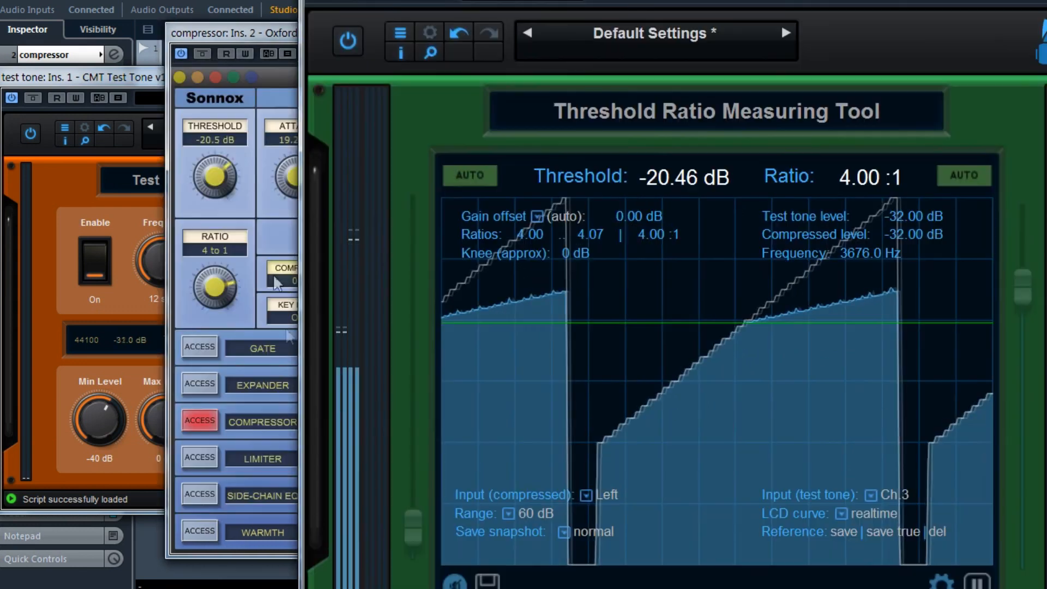
pyautogui.moveTo(267, 33); pyautogui.dragTo(323, 38)
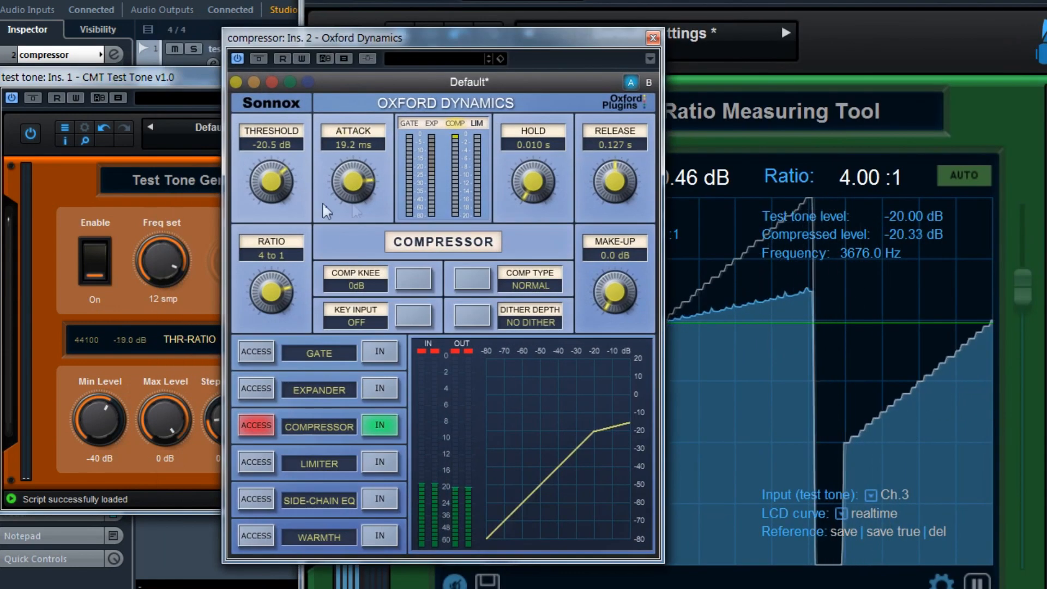
# Bring the test tone generator forward, lengthen its step duration, and reduce its pause from the higher step setting.
pyautogui.click(188, 381)
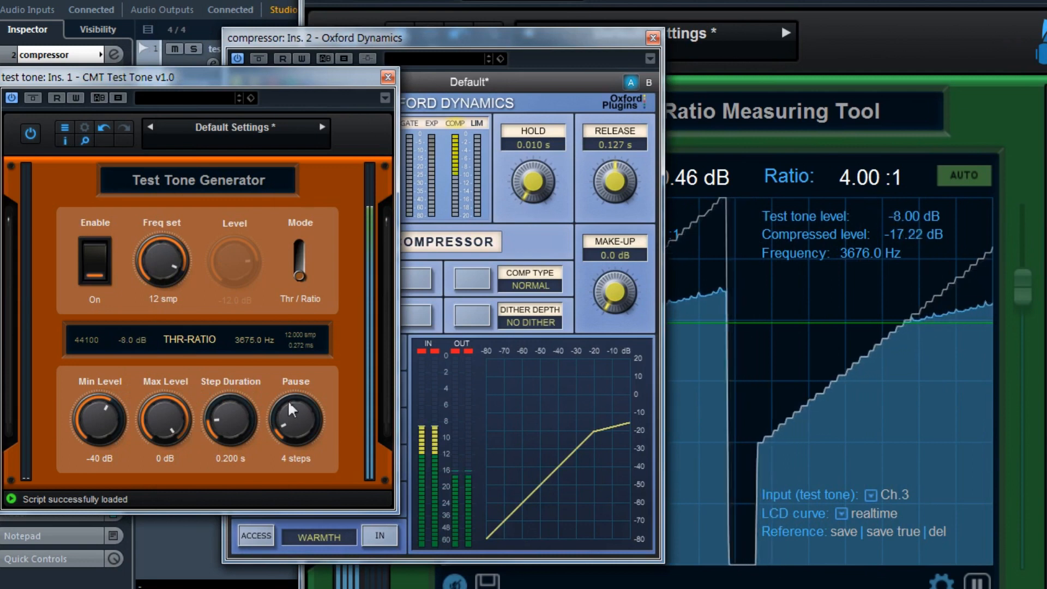
pyautogui.moveTo(234, 424); pyautogui.dragTo(230, 415)
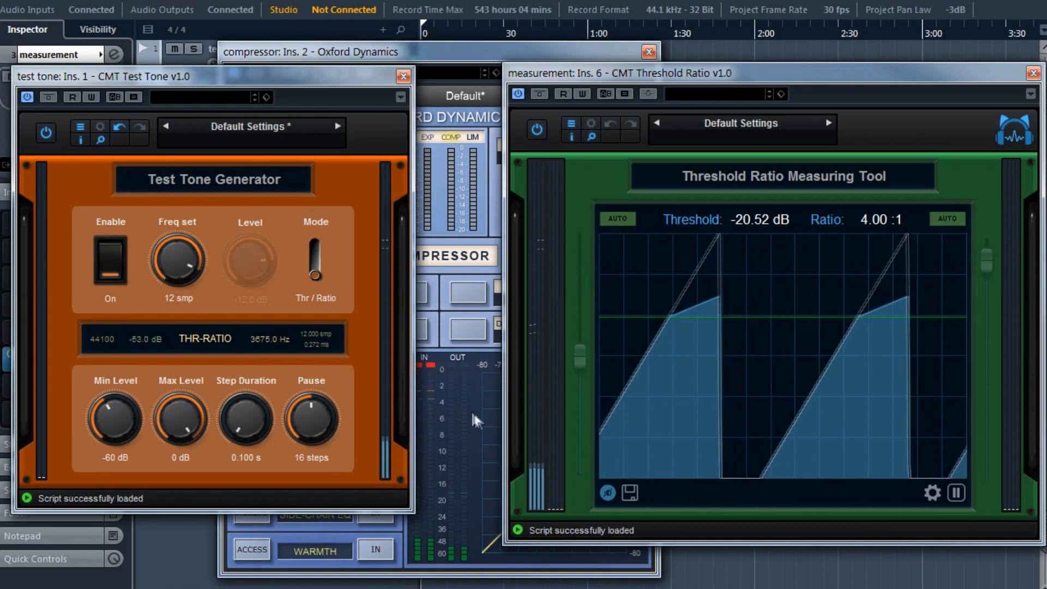
pyautogui.click(473, 428)
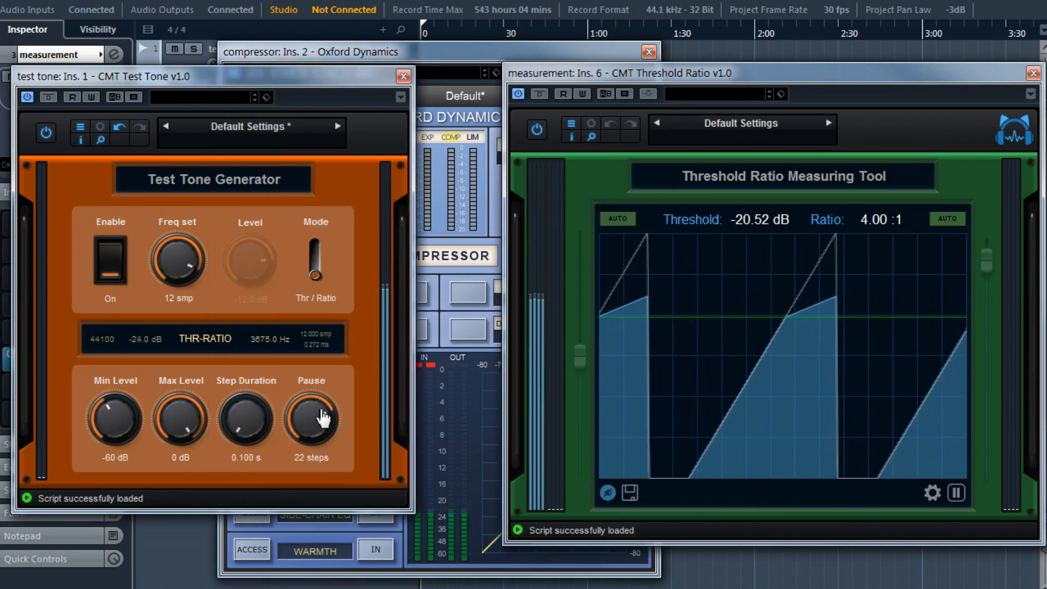
pyautogui.moveTo(319, 424); pyautogui.dragTo(319, 475)
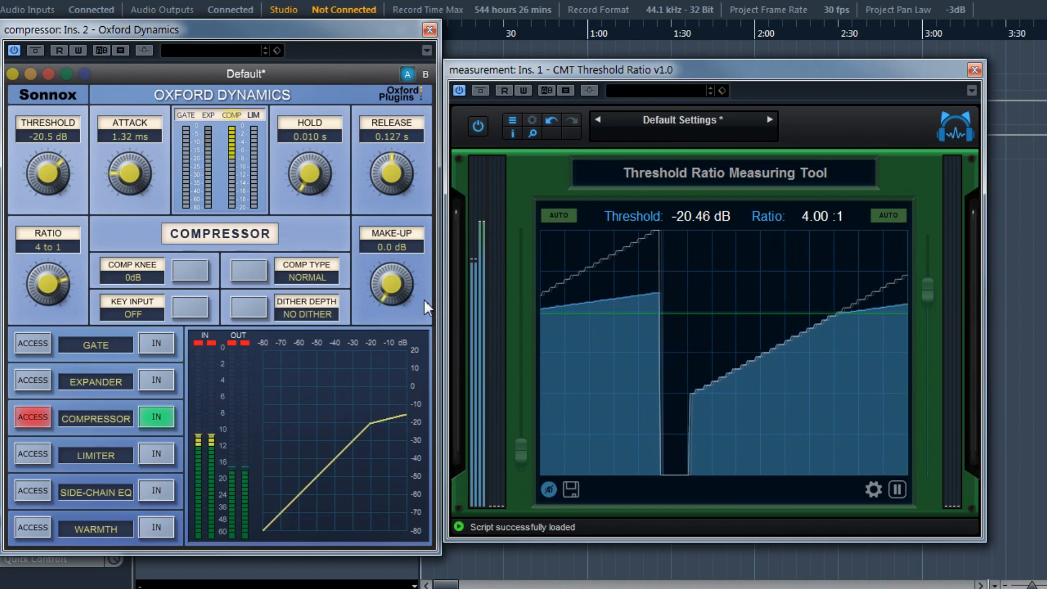
# Set the Oxford Dynamics make-up gain to 6 dB and switch the measuring tool's gain offset to auto.
pyautogui.click(392, 247)
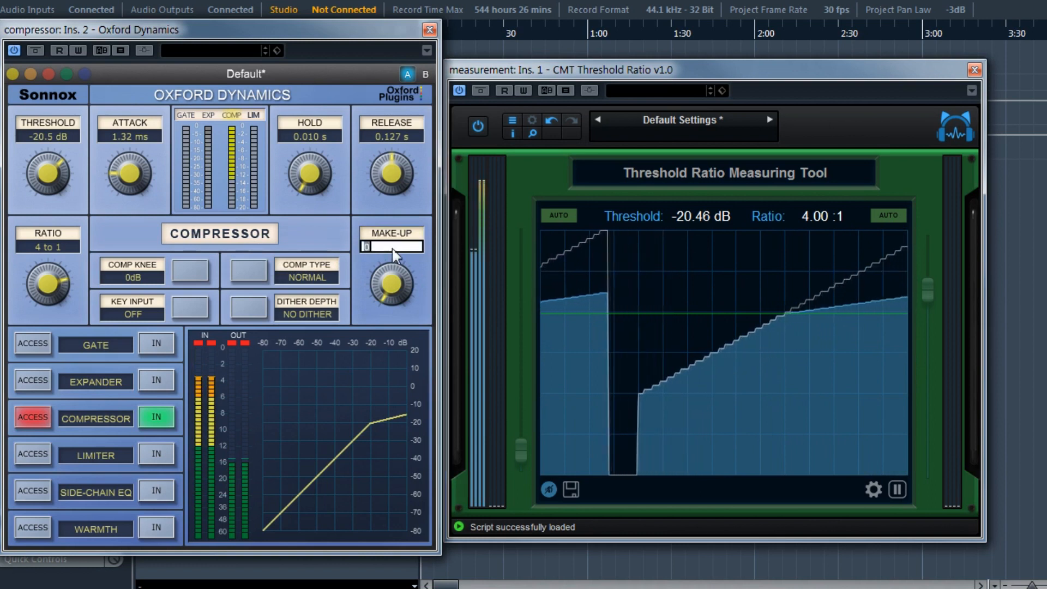
pyautogui.write('6')
pyautogui.press('Return')
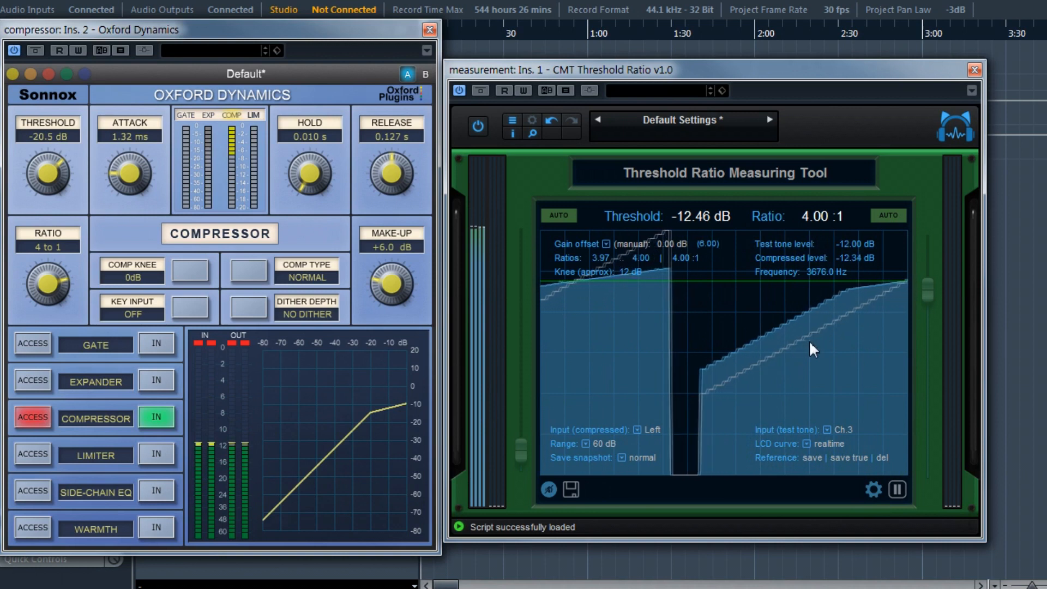
pyautogui.click(606, 244)
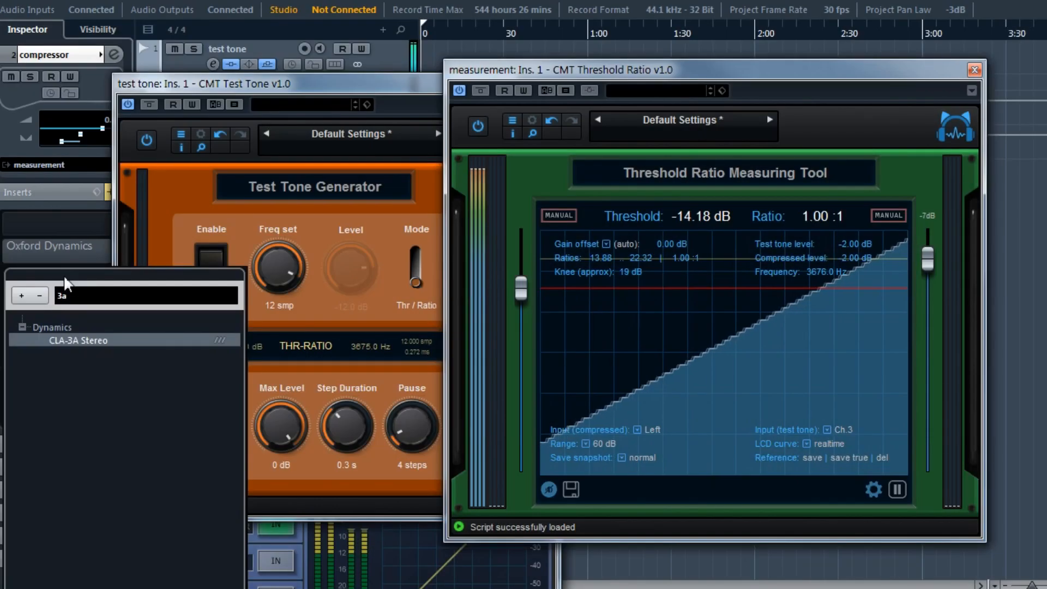
# Load CLA-3A Stereo on the compressor track and move its window clear of the measuring tool's graph.
pyautogui.press('Return')
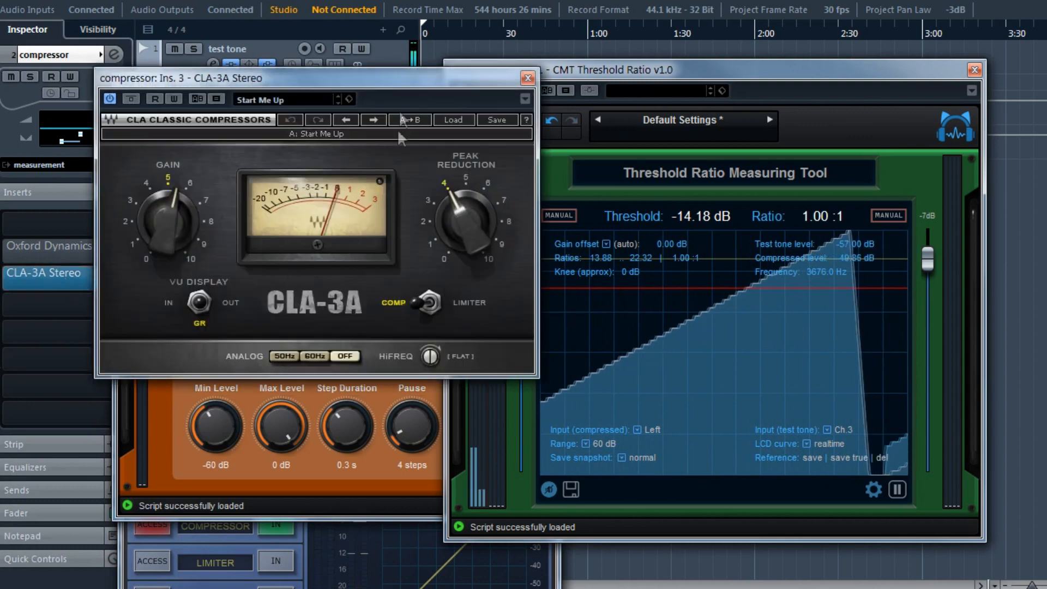
pyautogui.moveTo(395, 90); pyautogui.dragTo(385, 286)
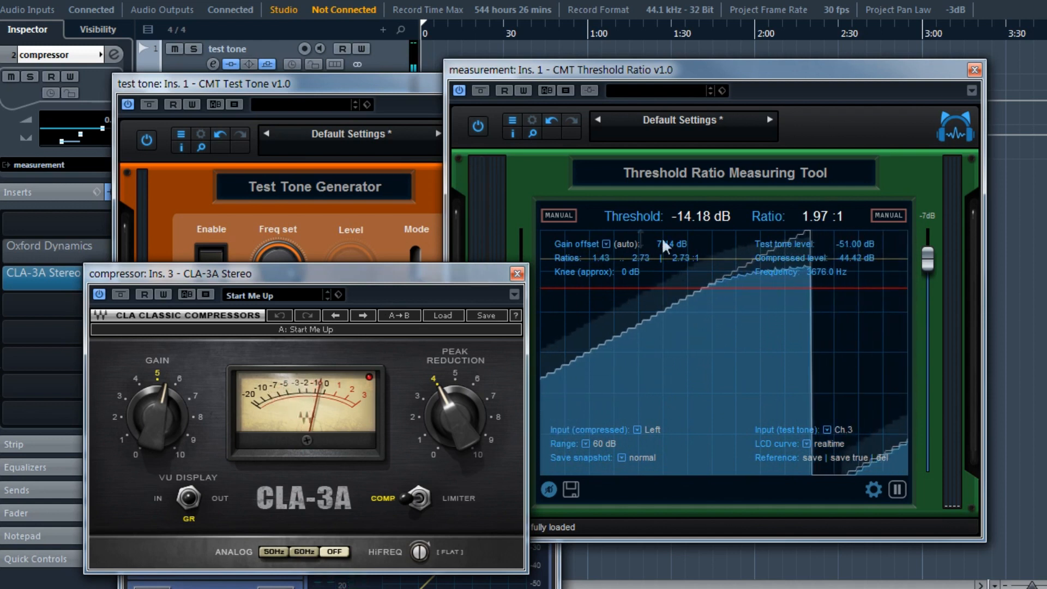
pyautogui.moveTo(436, 270); pyautogui.dragTo(440, 240)
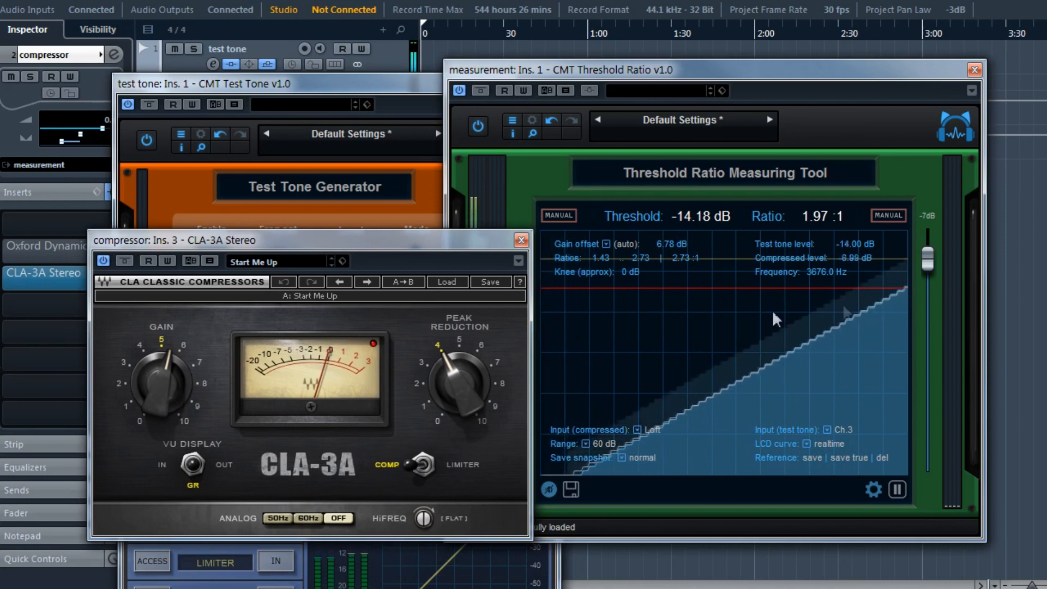
# Switch threshold and ratio detection to auto, then set the gain offset to manual and raise it.
pyautogui.click(558, 216)
pyautogui.click(886, 216)
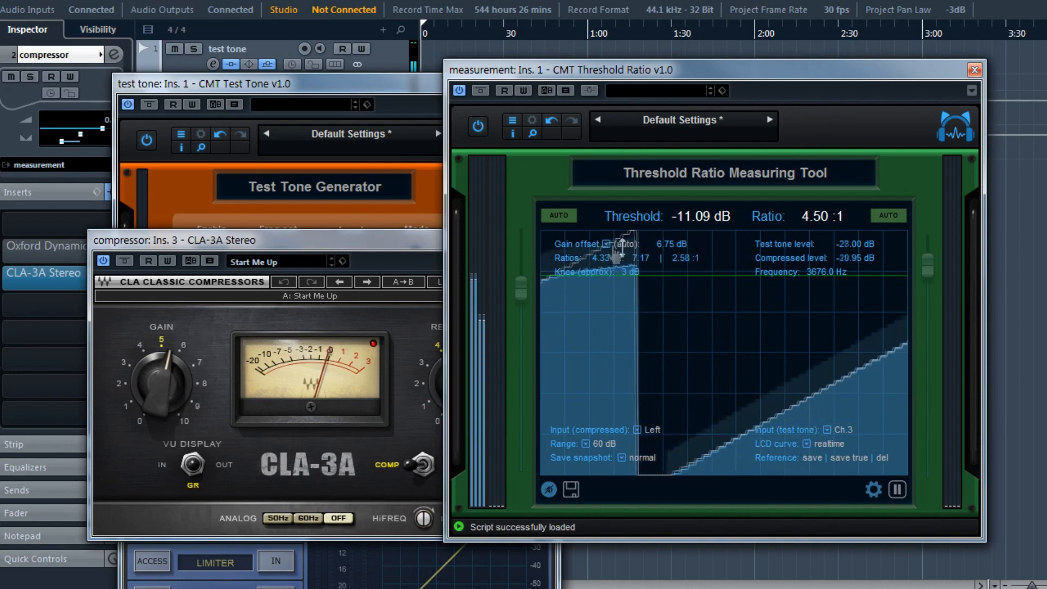
pyautogui.click(607, 245)
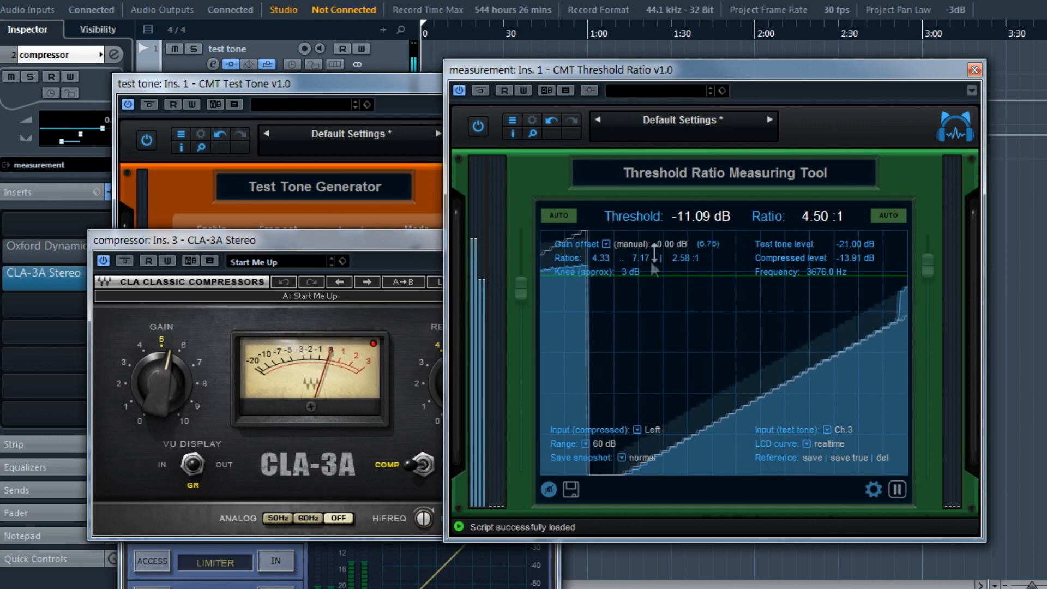
pyautogui.moveTo(669, 246)
pyautogui.mouseDown()
pyautogui.moveTo(668, 269)
pyautogui.moveTo(670, 243)
pyautogui.mouseUp()
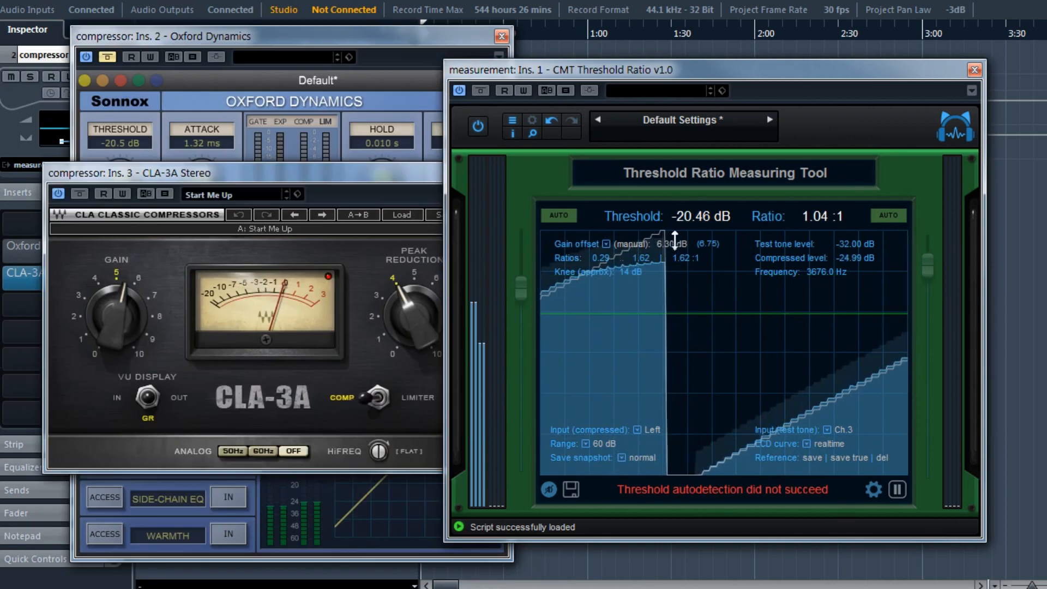
pyautogui.moveTo(689, 234); pyautogui.dragTo(711, 214)
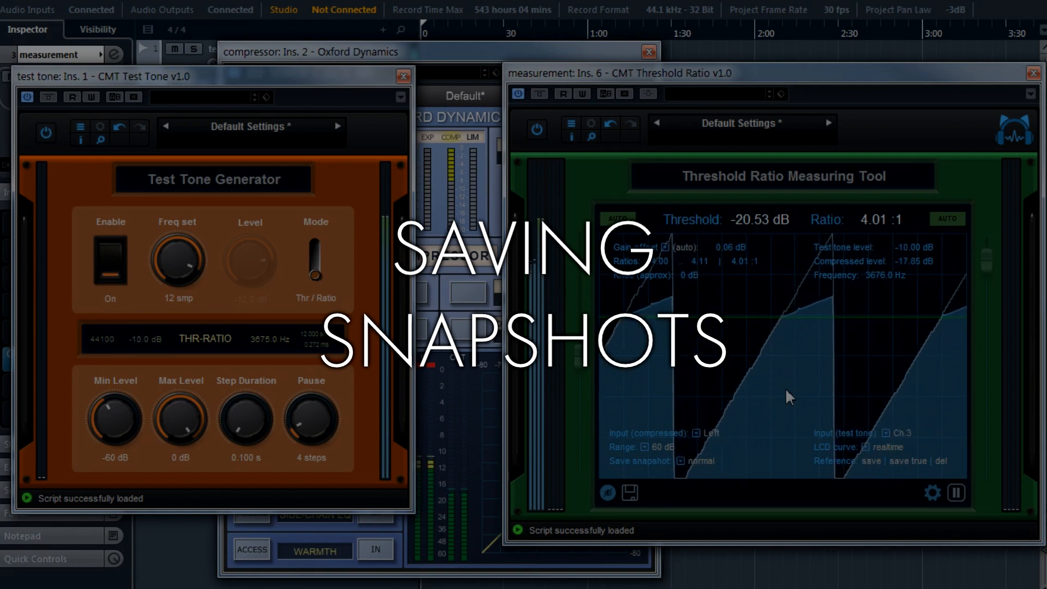
# Save a snapshot of the measurement and open threshold_ratio.html from the Snapshot_TR folder in CMT_W64_VST3.
pyautogui.click(631, 493)
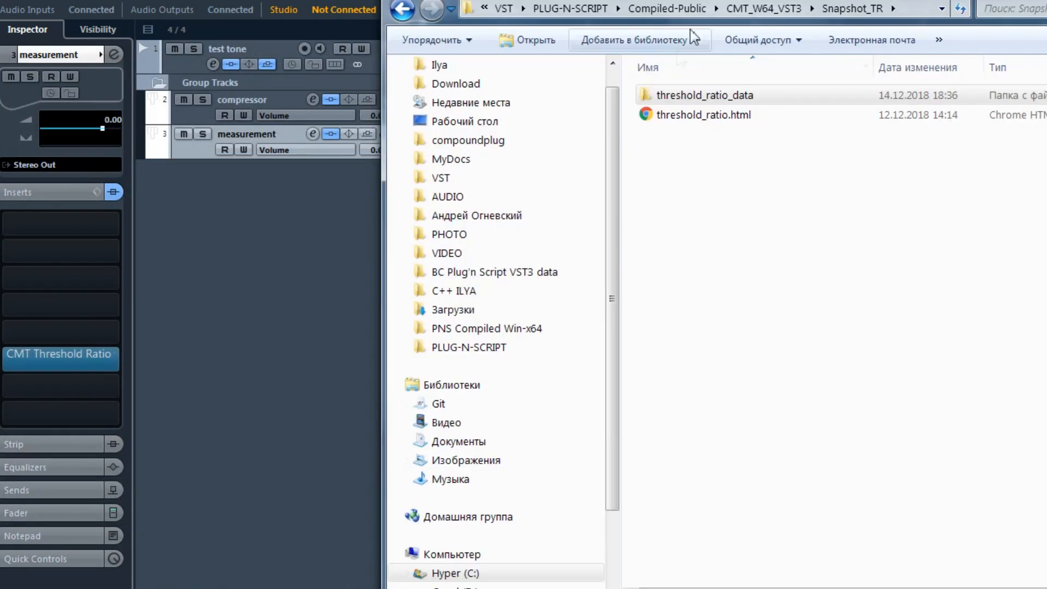
pyautogui.click(764, 8)
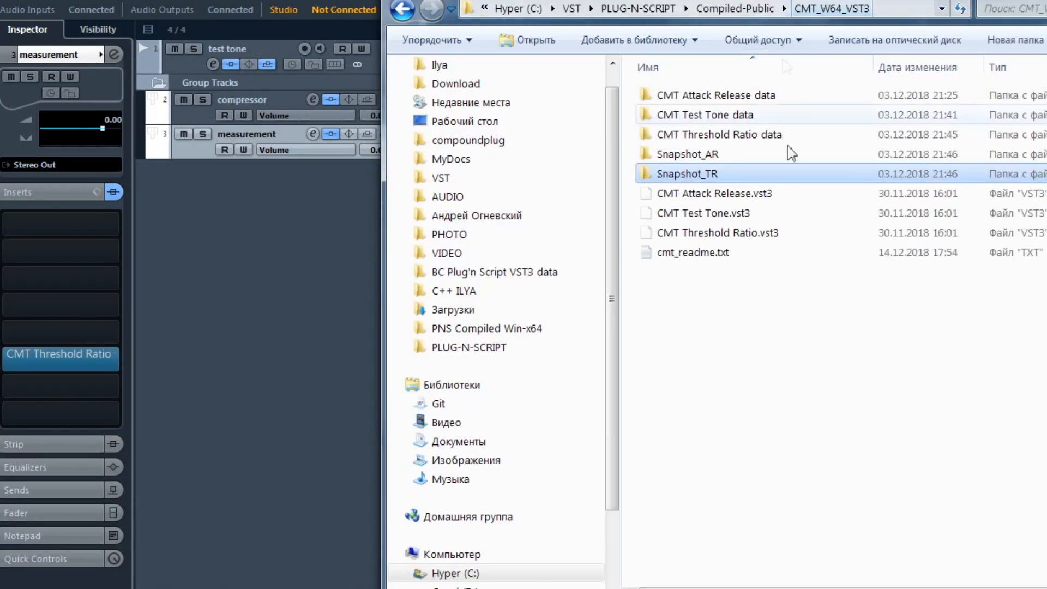
pyautogui.doubleClick(709, 174)
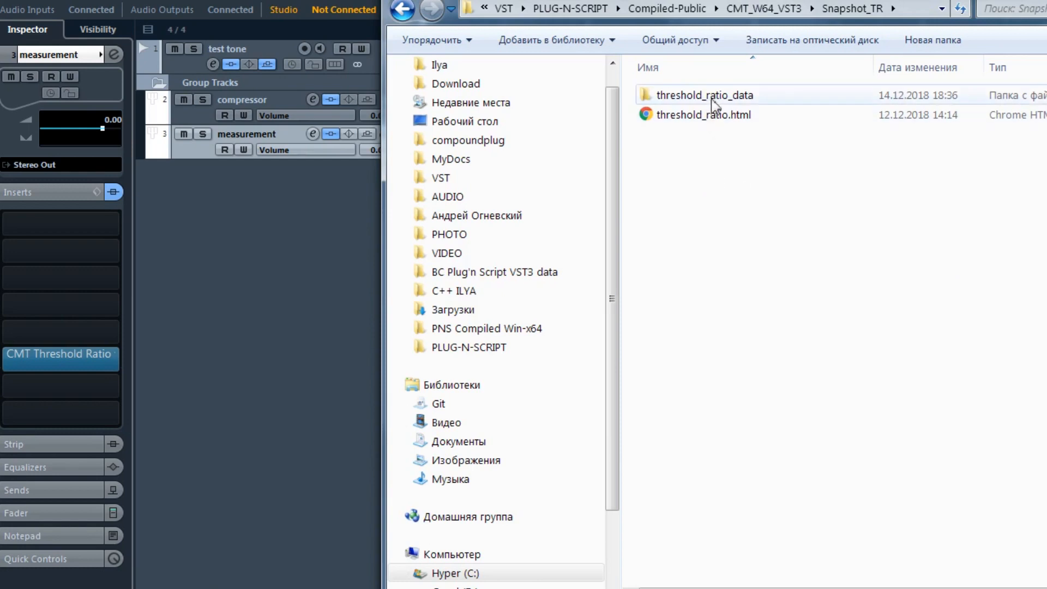
pyautogui.click(703, 115)
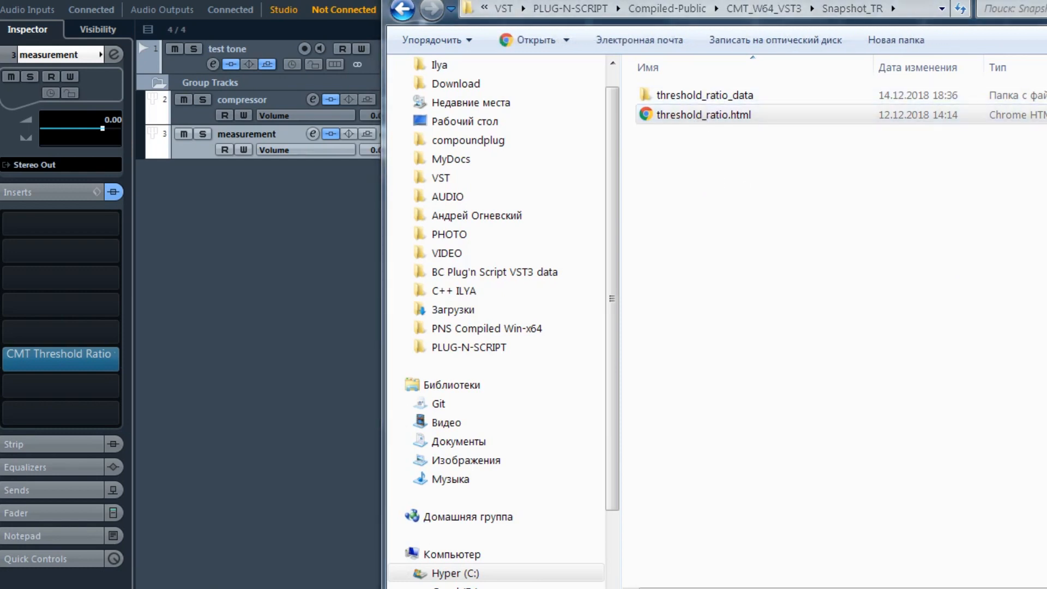
# Resize the snapshot viewer window so its curve options fit on screen and toggle the Compensated level curve.
pyautogui.moveTo(1046, 173); pyautogui.dragTo(76, 19)
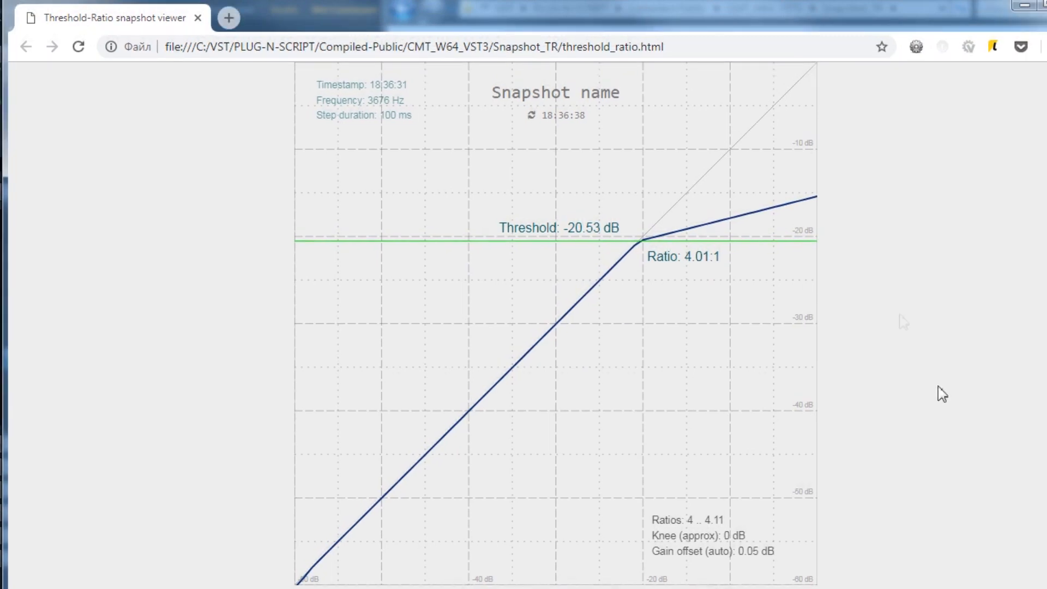
pyautogui.moveTo(1046, 588); pyautogui.dragTo(1026, 582)
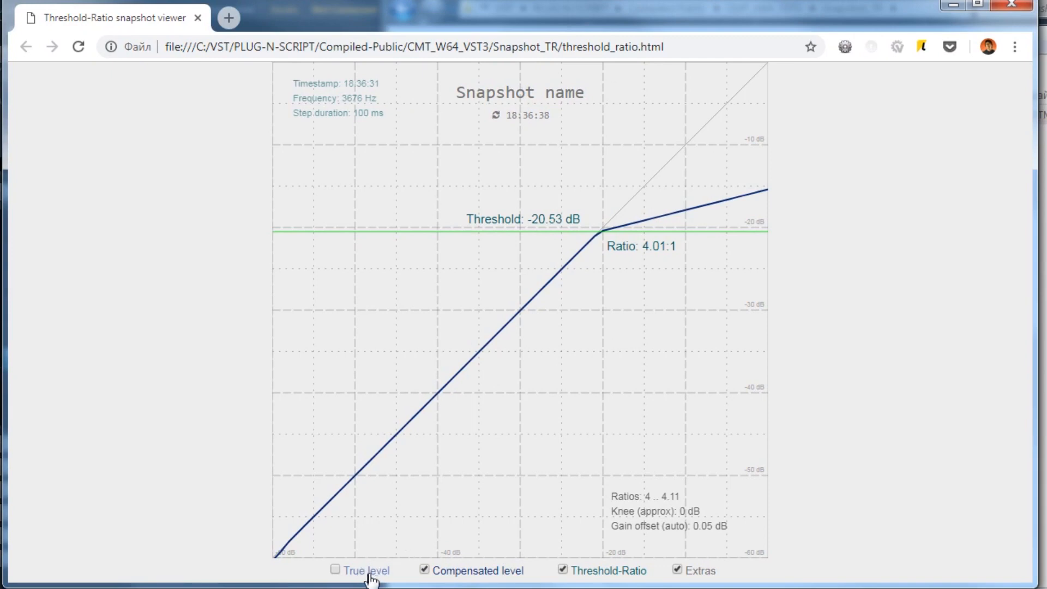
pyautogui.click(464, 576)
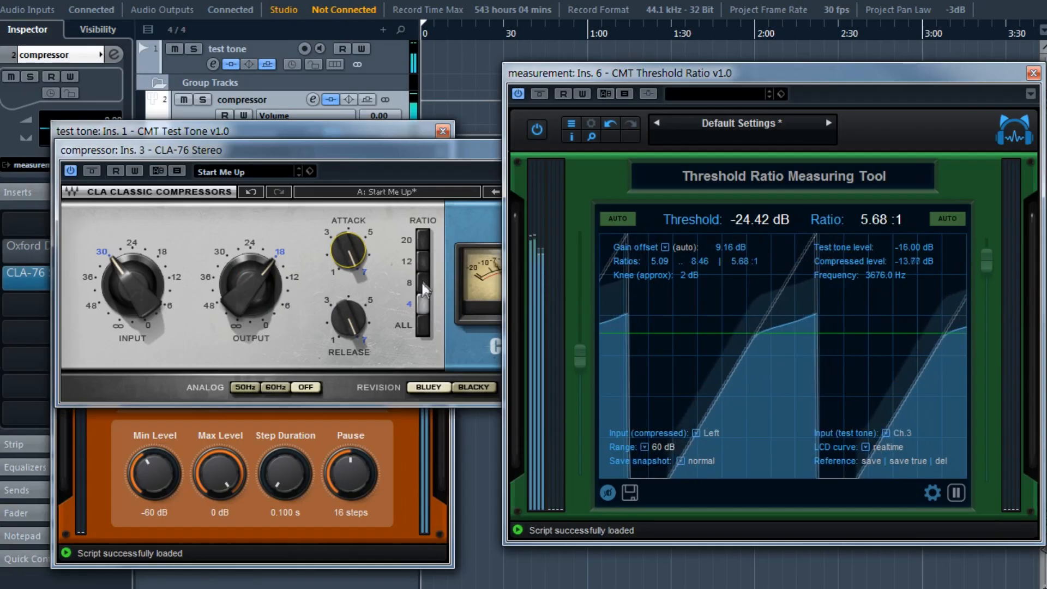
# Set the CLA-76 ratio to 8 and save a snapshot of the new measurement.
pyautogui.click(422, 279)
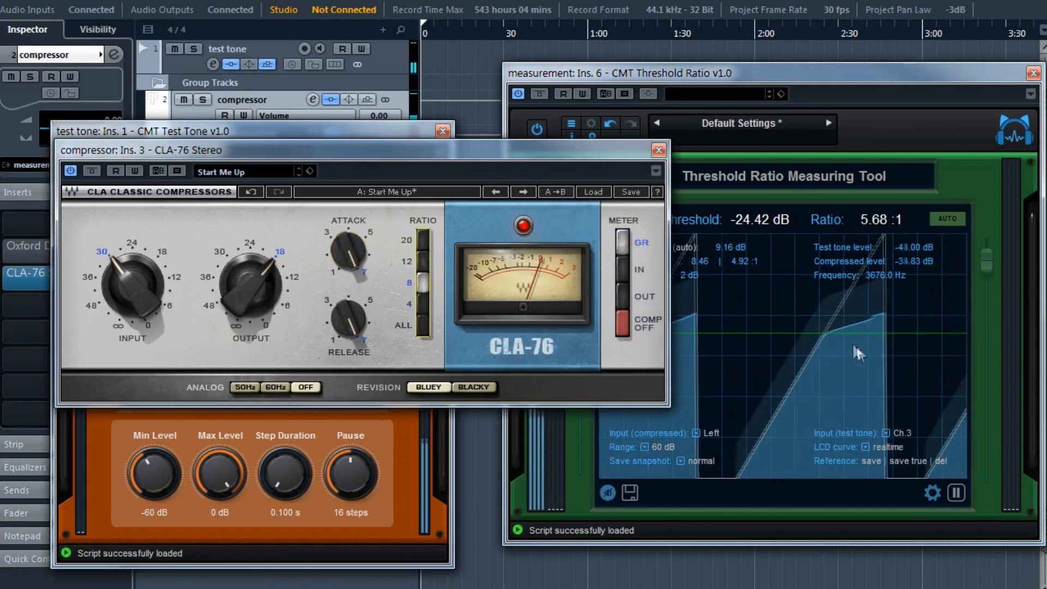
pyautogui.click(908, 302)
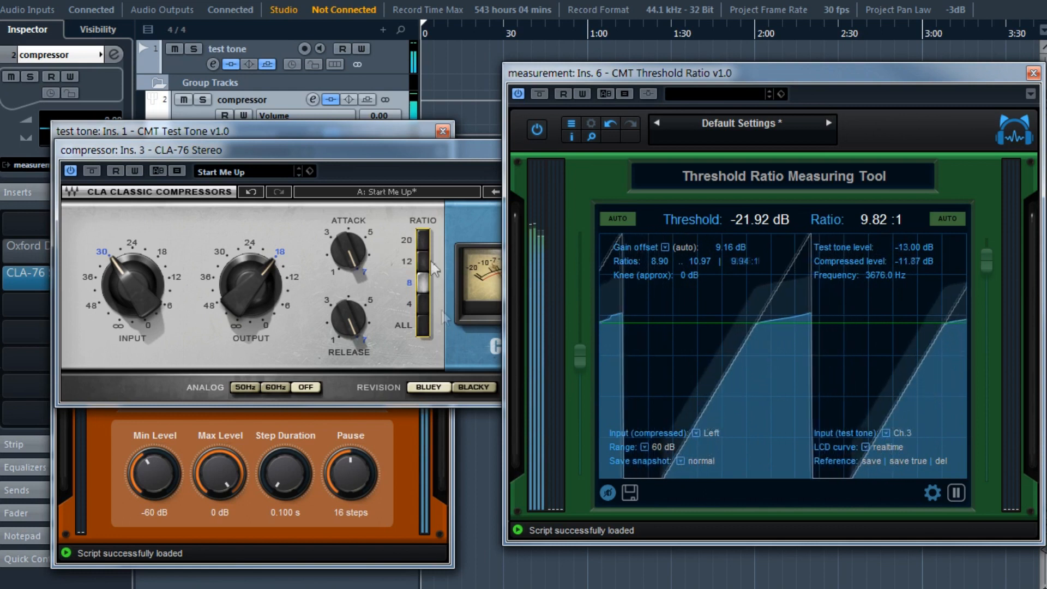
pyautogui.click(627, 494)
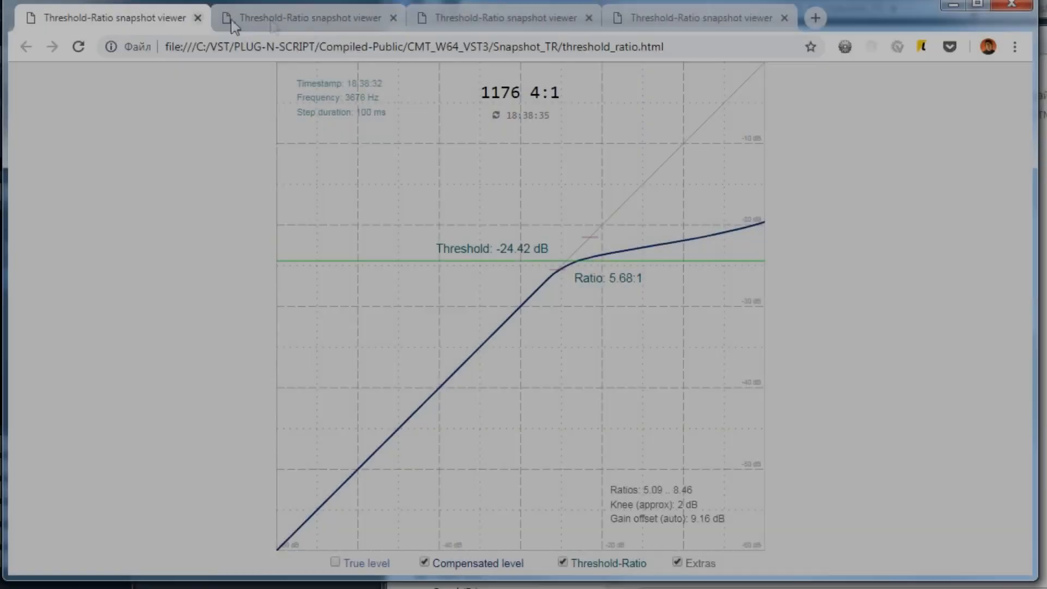
# Compare the saved 1176 snapshots across the second, third and fourth snapshot viewer pages.
pyautogui.click(350, 24)
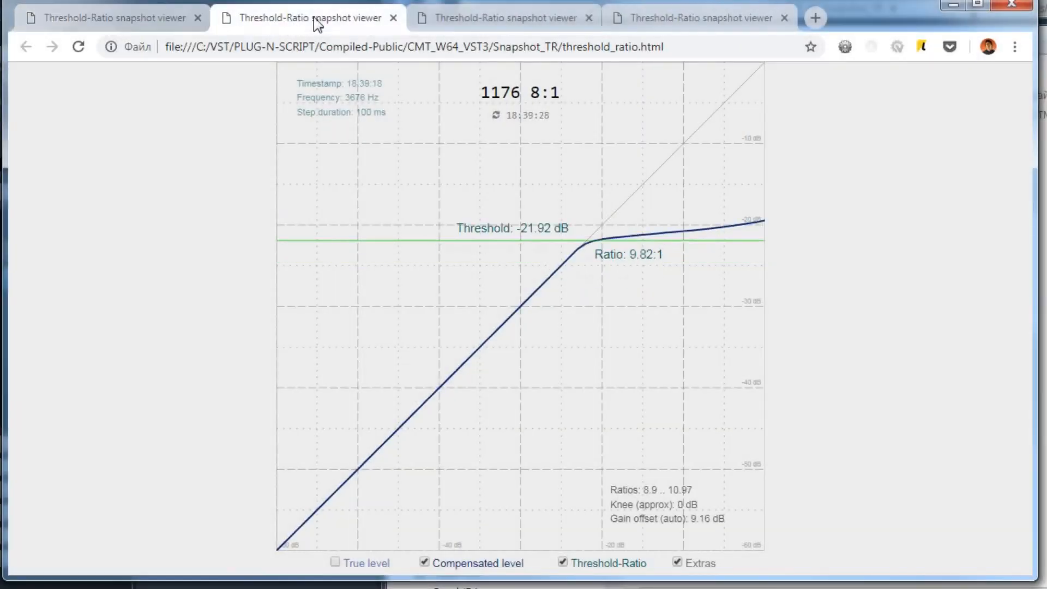
pyautogui.click(508, 25)
pyautogui.click(679, 24)
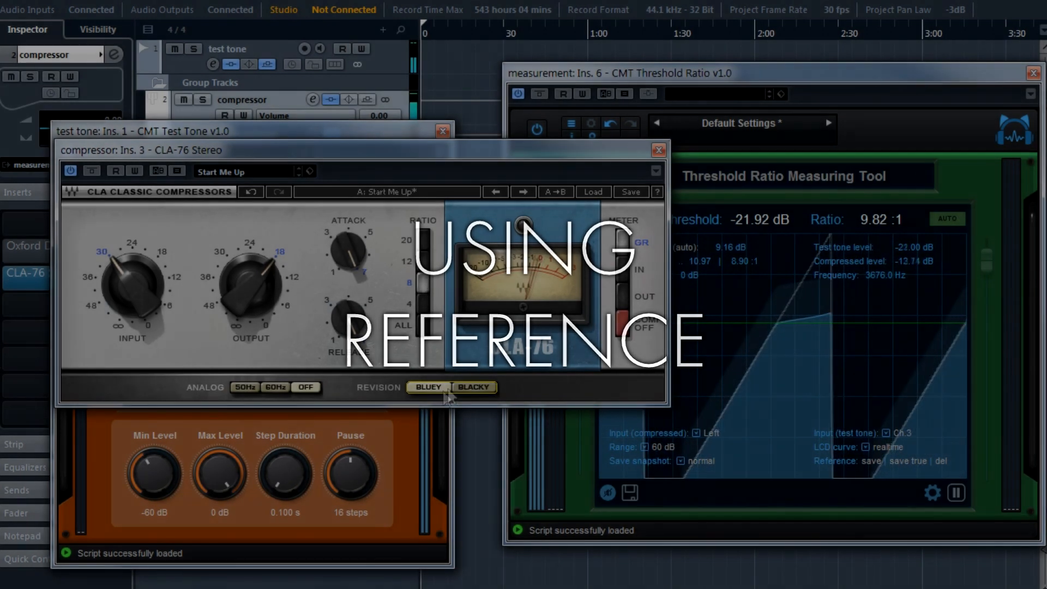
# Switch the CLA-76 to its Blacky revision and toggle the Reference and True level curves in the snapshot viewer.
pyautogui.click(474, 387)
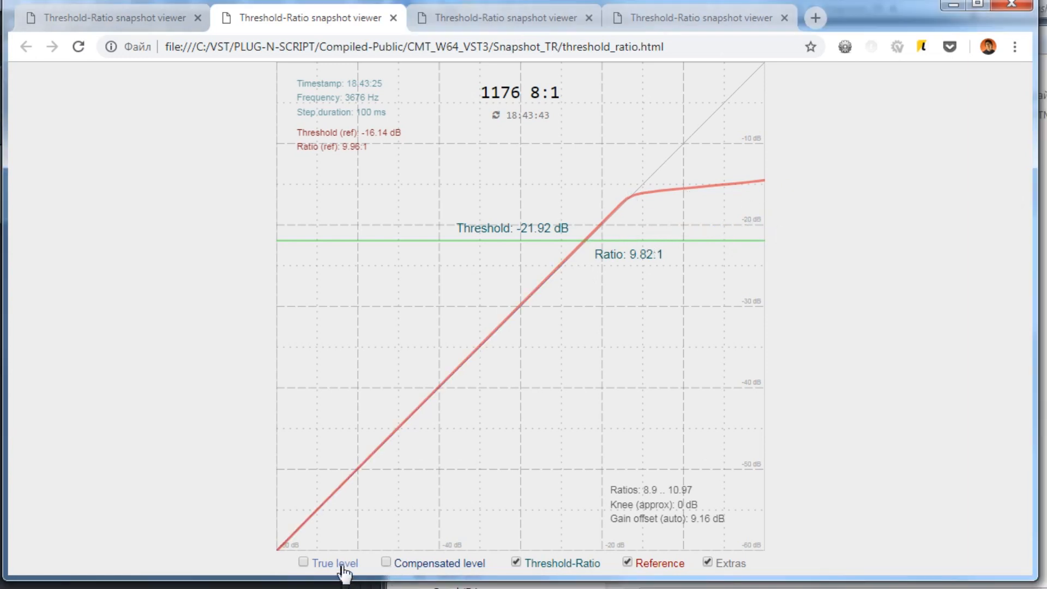
pyautogui.click(659, 566)
pyautogui.click(336, 565)
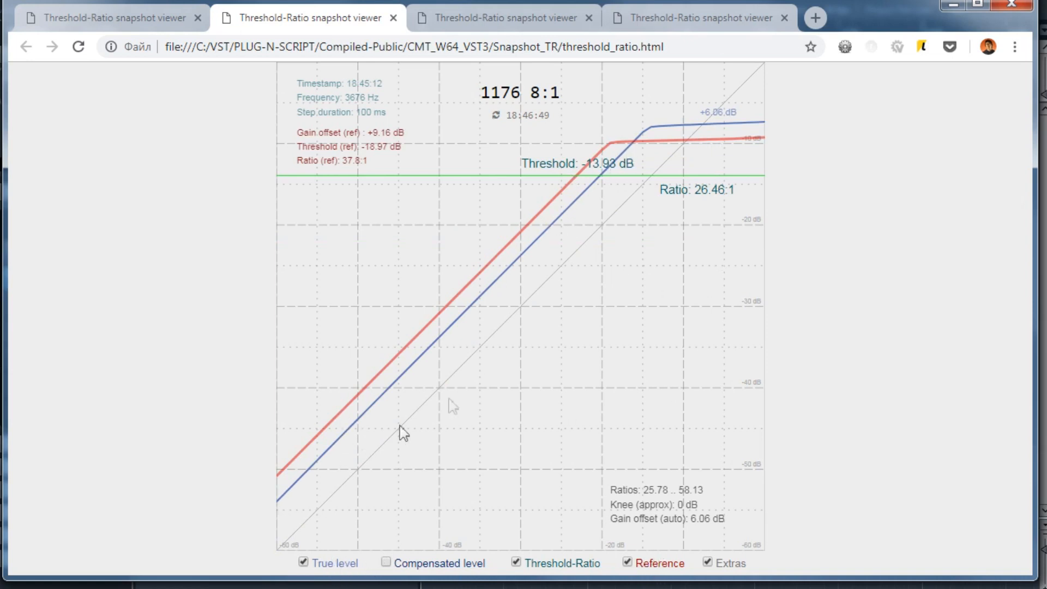
pyautogui.click(655, 570)
pyautogui.click(655, 569)
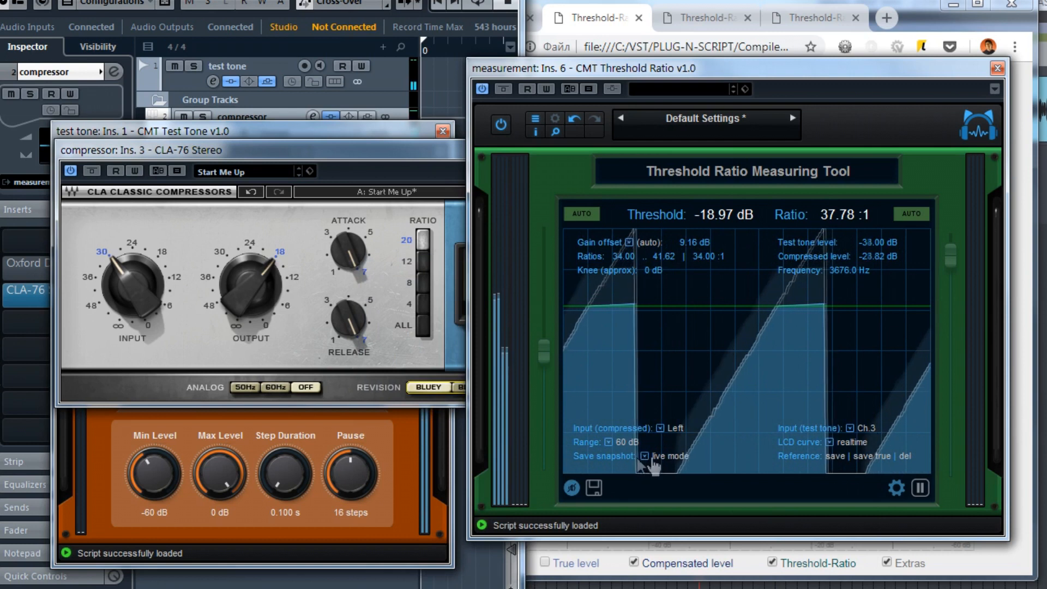
# Start saving live-mode snapshots from the measuring tool and raise the CLA-2A peak reduction to about 80.
pyautogui.click(594, 487)
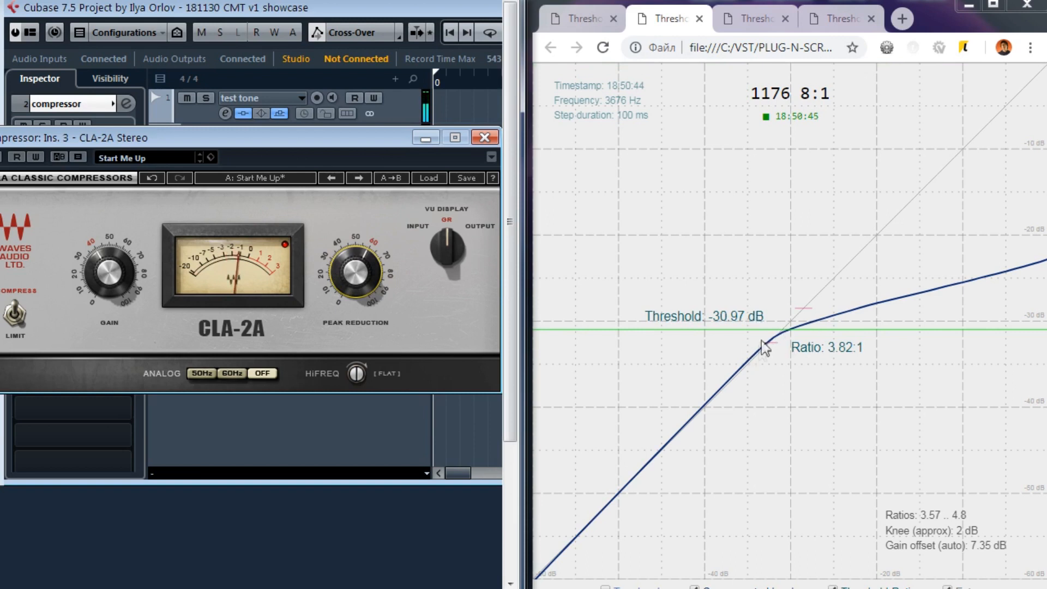
pyautogui.moveTo(355, 271); pyautogui.dragTo(346, 211)
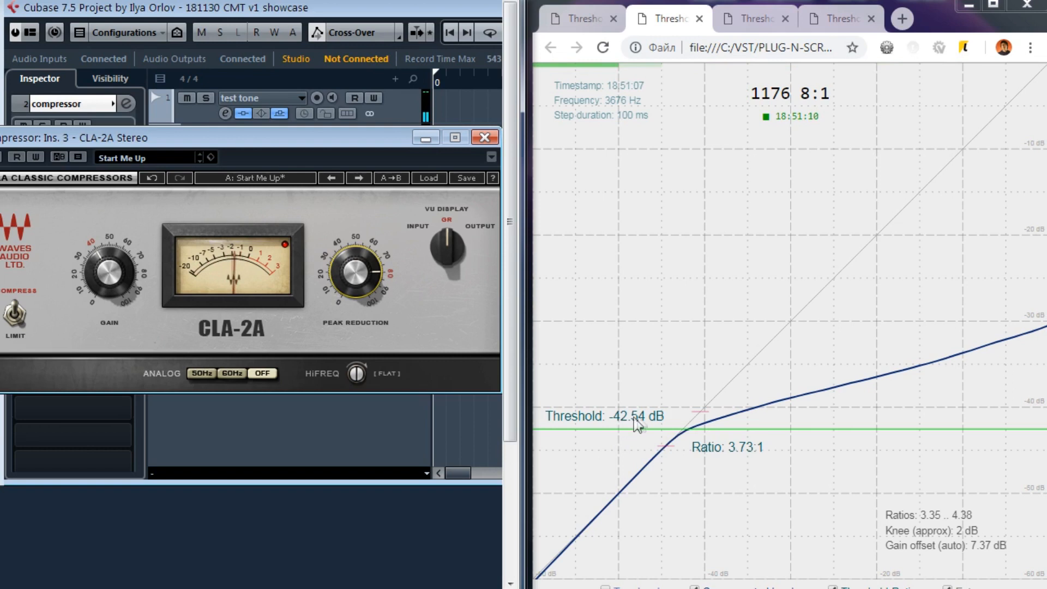
# Raise the CLA-2A gain to about 60 and switch its mode from Compress to Limit.
pyautogui.moveTo(112, 284)
pyautogui.moveTo(110, 276); pyautogui.dragTo(73, 264)
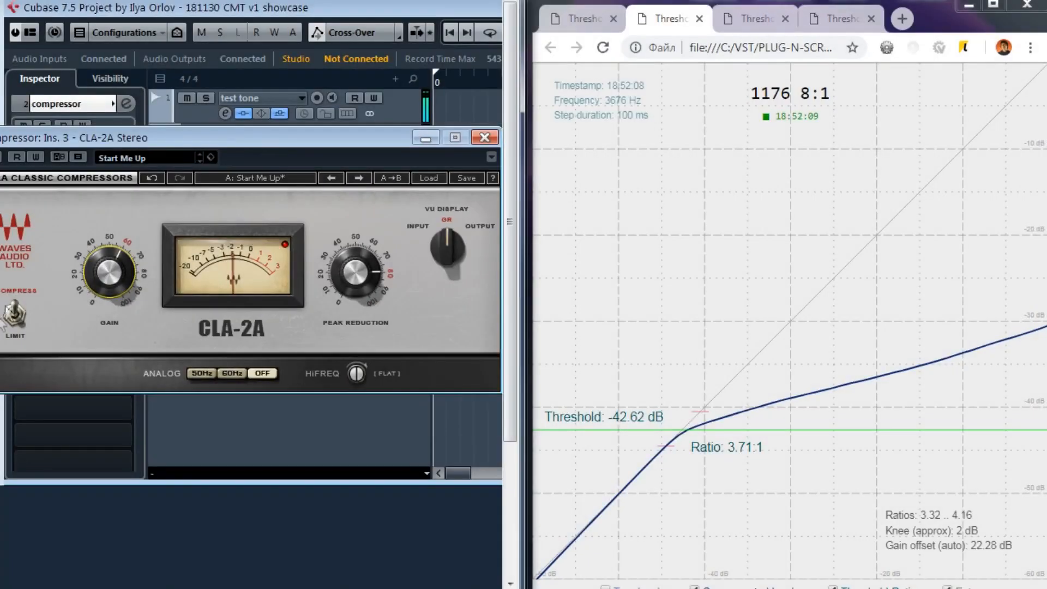
pyautogui.click(16, 319)
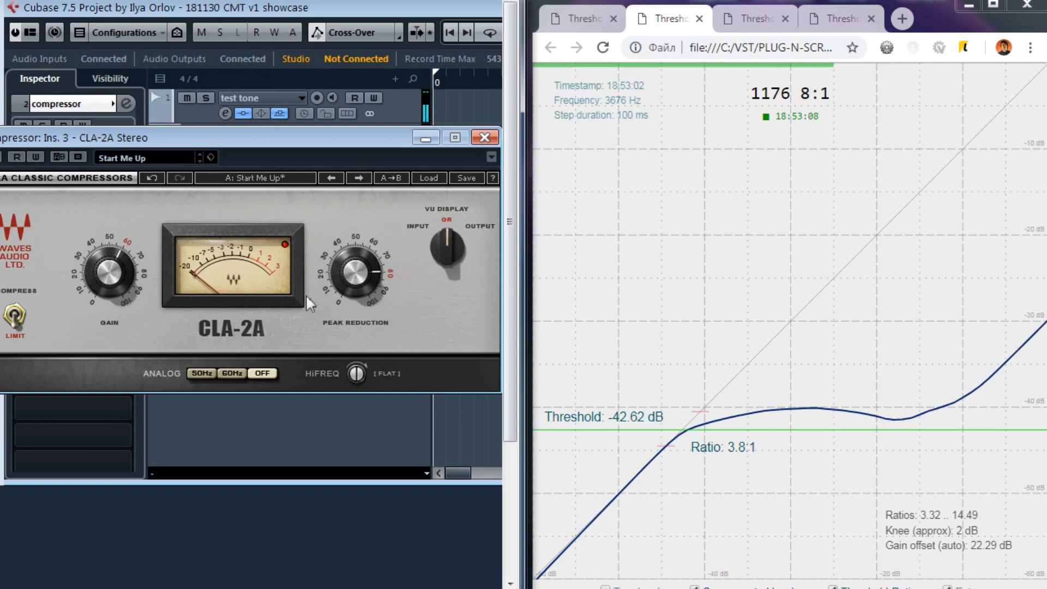
# Move the CLA-2A window aside, bypass that compressor and load Nova in the compressor track's next insert slot.
pyautogui.moveTo(241, 136); pyautogui.dragTo(410, 162)
pyautogui.click(18, 324)
pyautogui.click(79, 355)
pyautogui.write('nova')
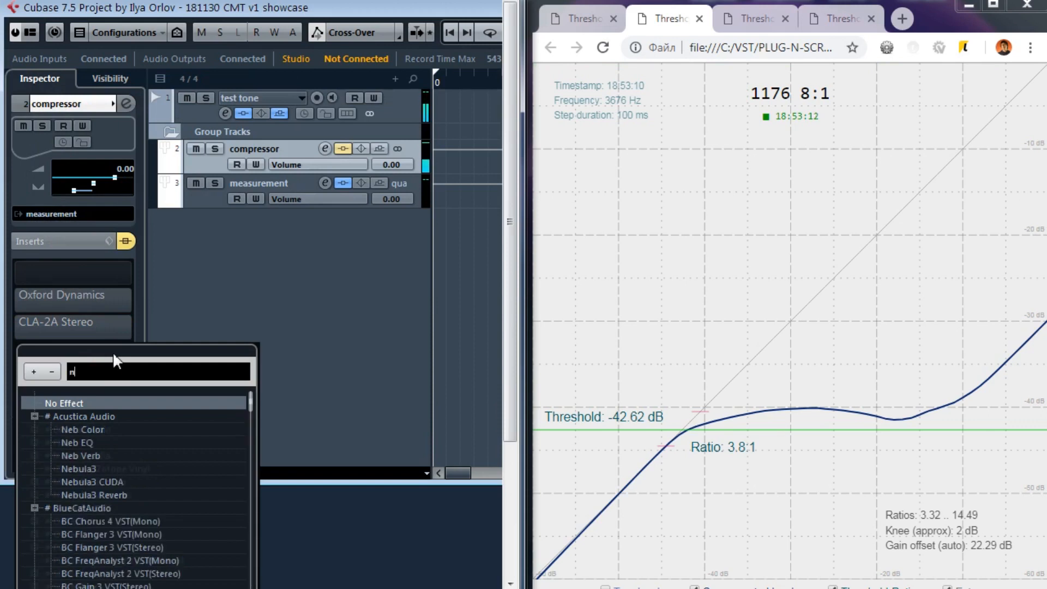
pyautogui.press('Return')
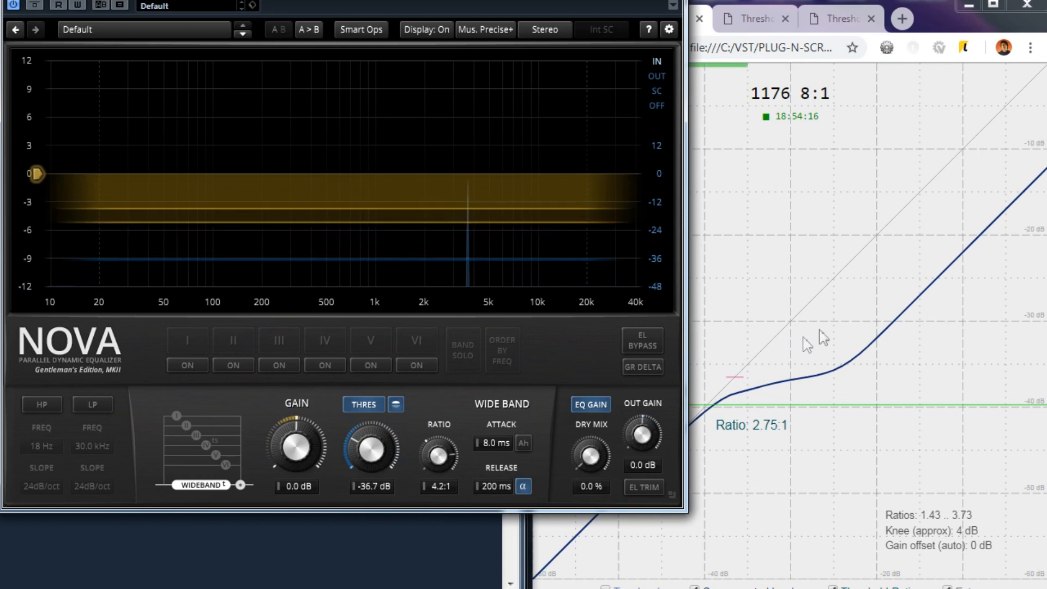
# Set the C1 compressor's threshold to -51.7 and its ratio to 3.99:1, and shift its window aside.
pyautogui.click(861, 323)
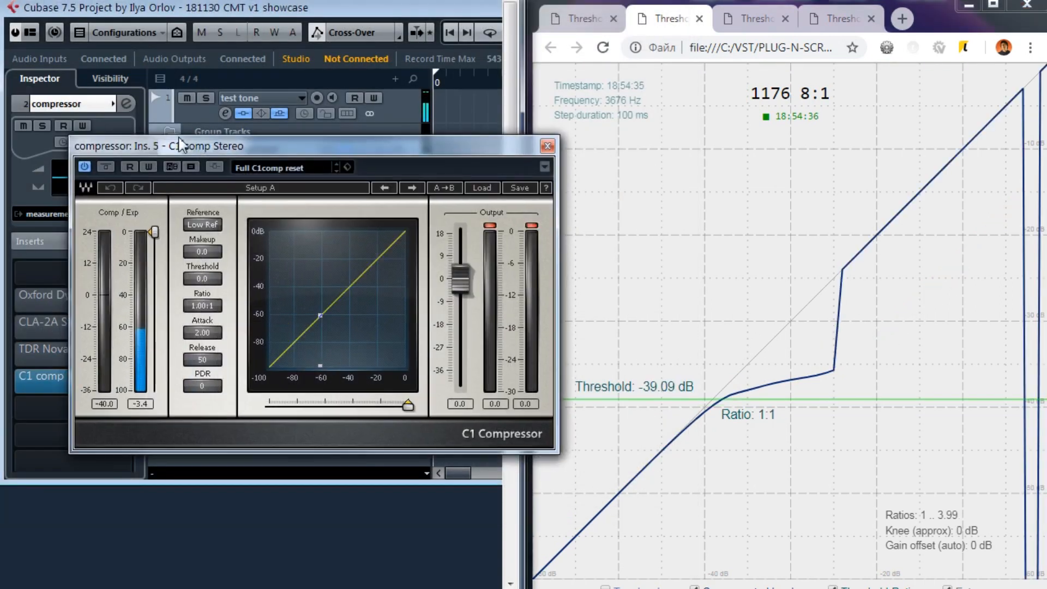
pyautogui.moveTo(180, 144); pyautogui.dragTo(178, 144)
pyautogui.moveTo(153, 232); pyautogui.dragTo(146, 337)
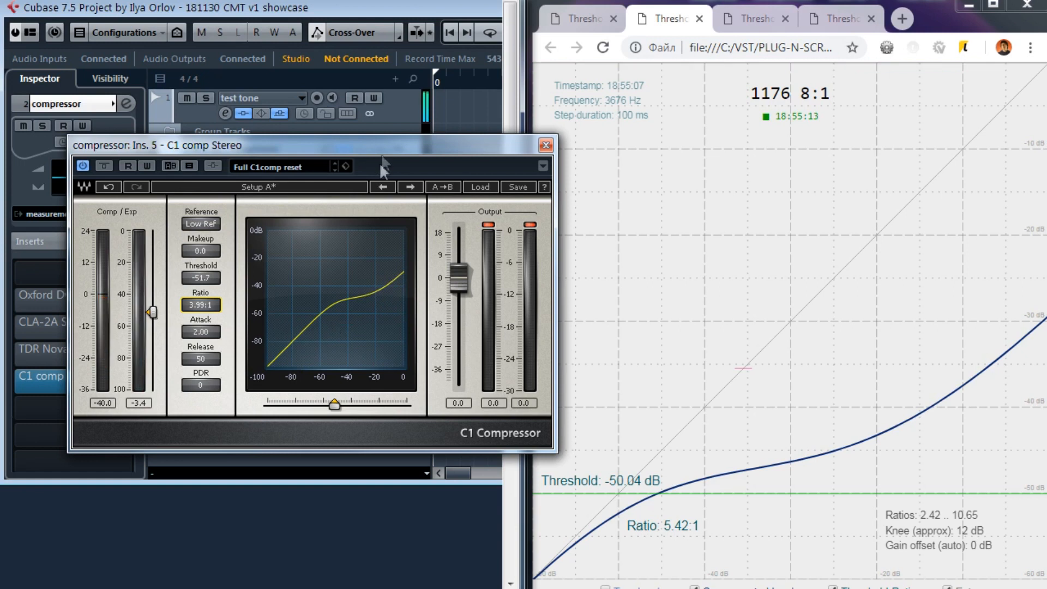
pyautogui.moveTo(380, 155); pyautogui.dragTo(338, 161)
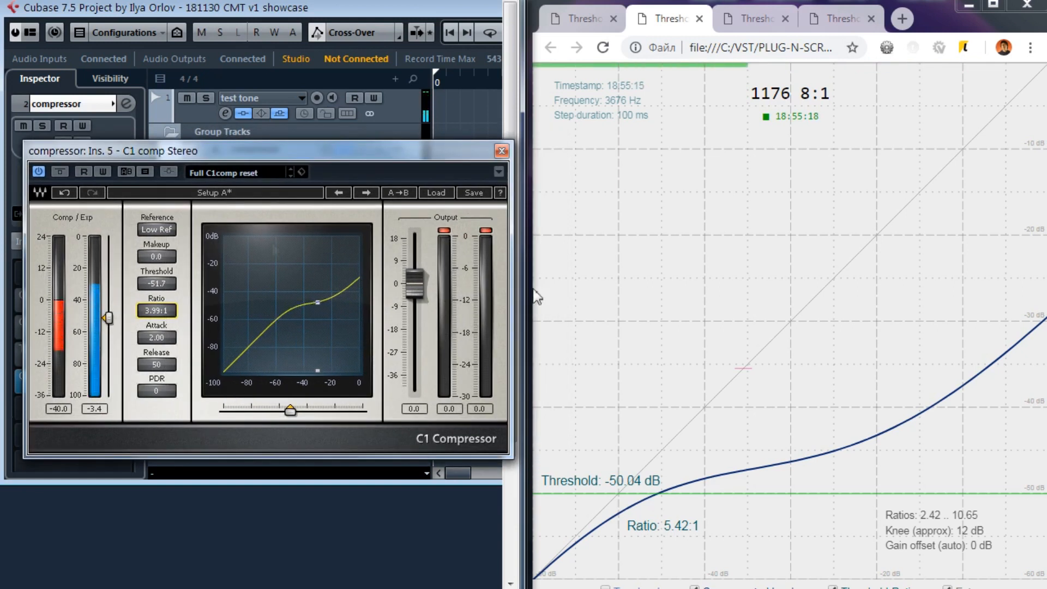
# Set the measuring tool's range to 100 dB and remove the plug-in from the measurement track's inserts.
pyautogui.click(591, 429)
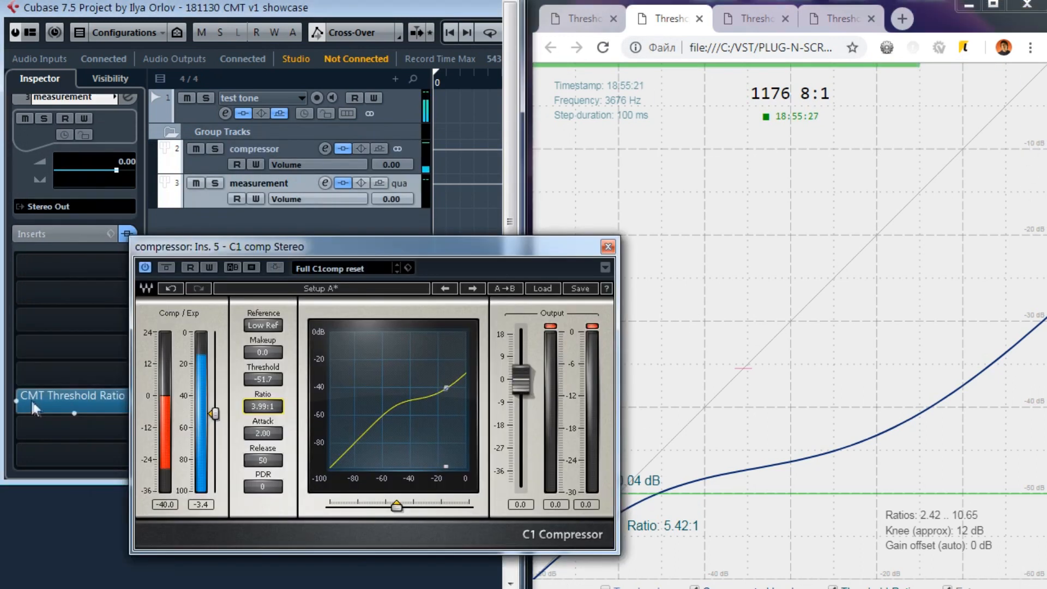
pyautogui.click(68, 397)
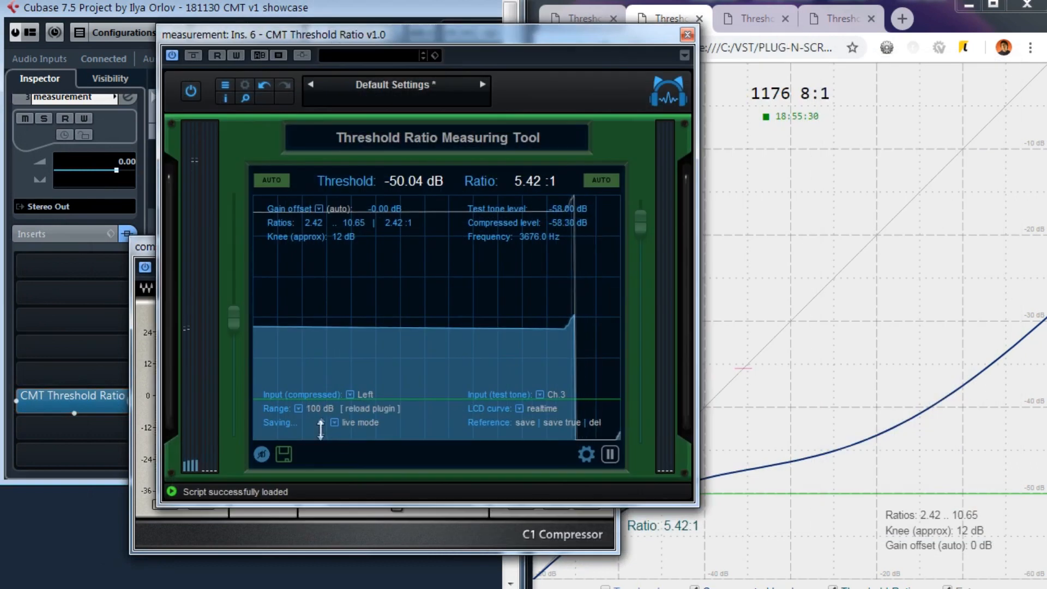
pyautogui.moveTo(32, 401); pyautogui.dragTo(60, 425)
# Load CMT Threshold Ratio in the measurement track's fifth insert, show its settings and save snapshots in live mode.
pyautogui.click(77, 377)
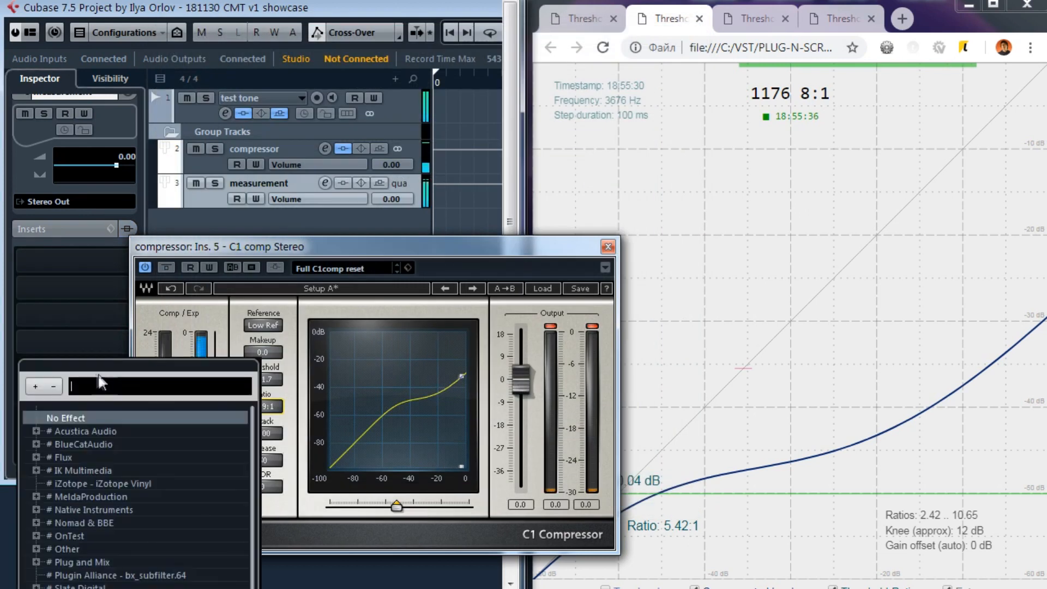
pyautogui.write('thres')
pyautogui.press('Return')
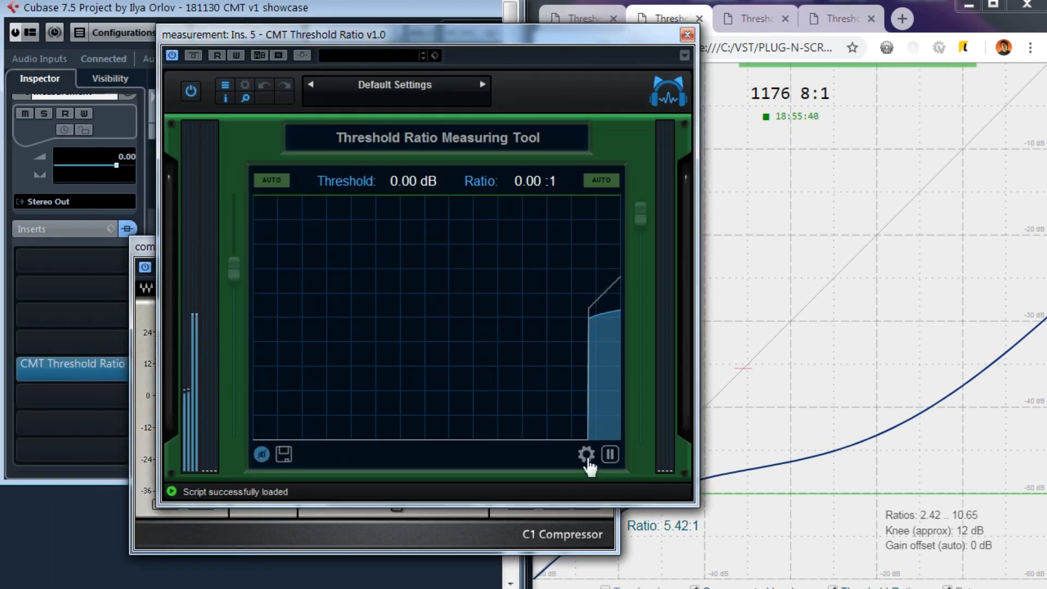
pyautogui.click(586, 457)
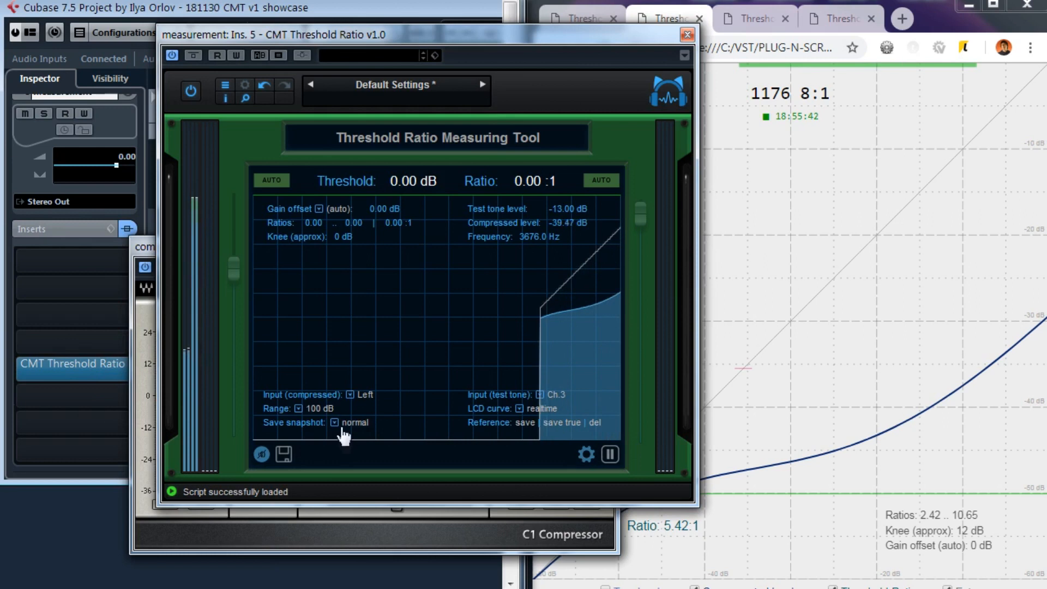
pyautogui.click(352, 422)
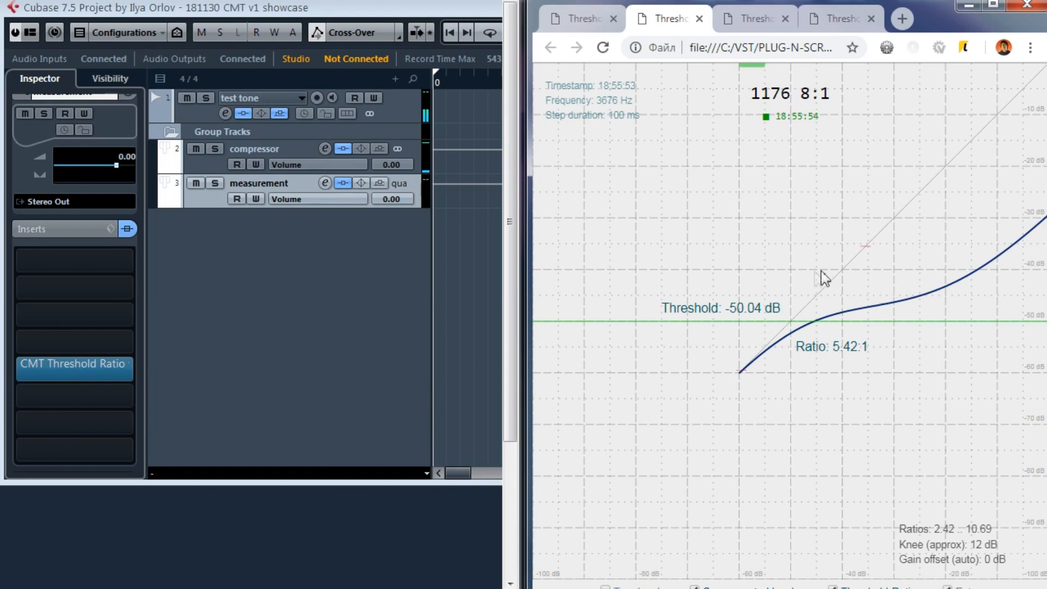
# Lower the test tone generator's minimum level to -100 dB and close its window.
pyautogui.click(340, 298)
pyautogui.rightClick(244, 113)
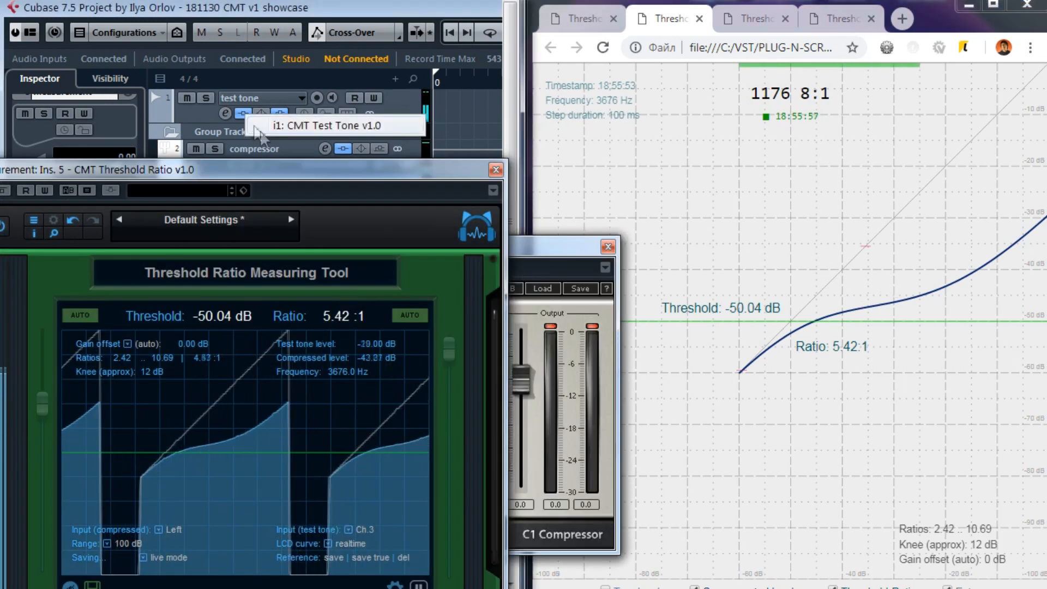
pyautogui.click(254, 127)
pyautogui.moveTo(148, 478); pyautogui.dragTo(147, 519)
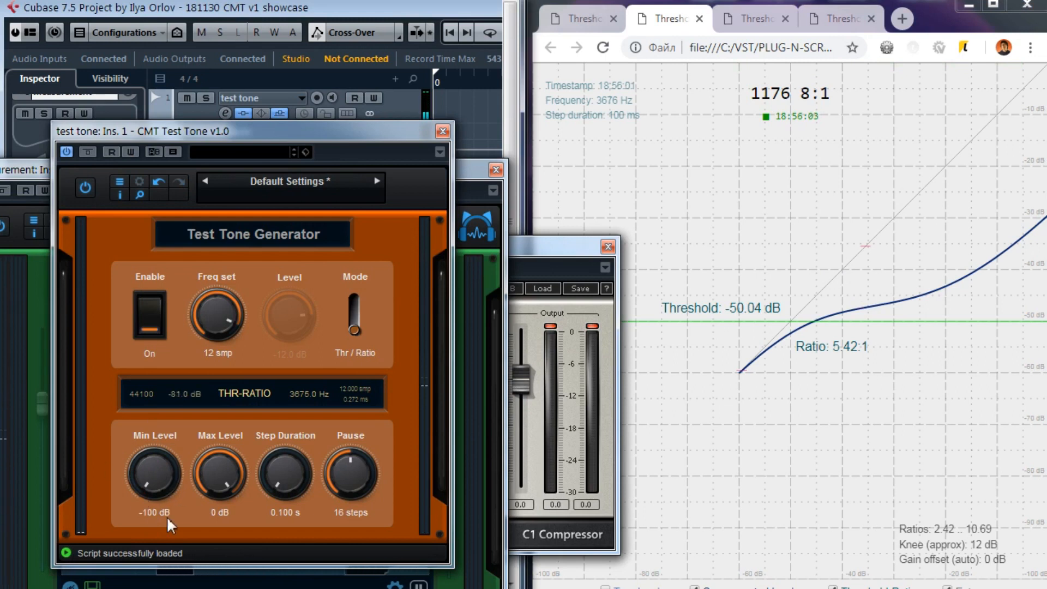
pyautogui.click(443, 132)
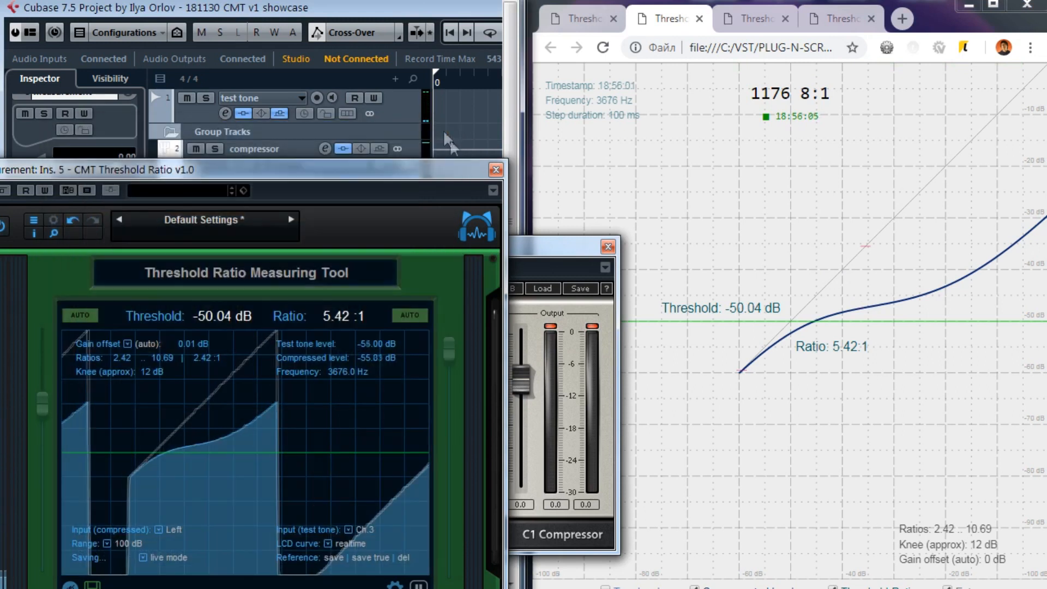
# Compare the extended-range curve in the snapshot viewer with the C1 compressor's own transfer graph.
pyautogui.click(637, 200)
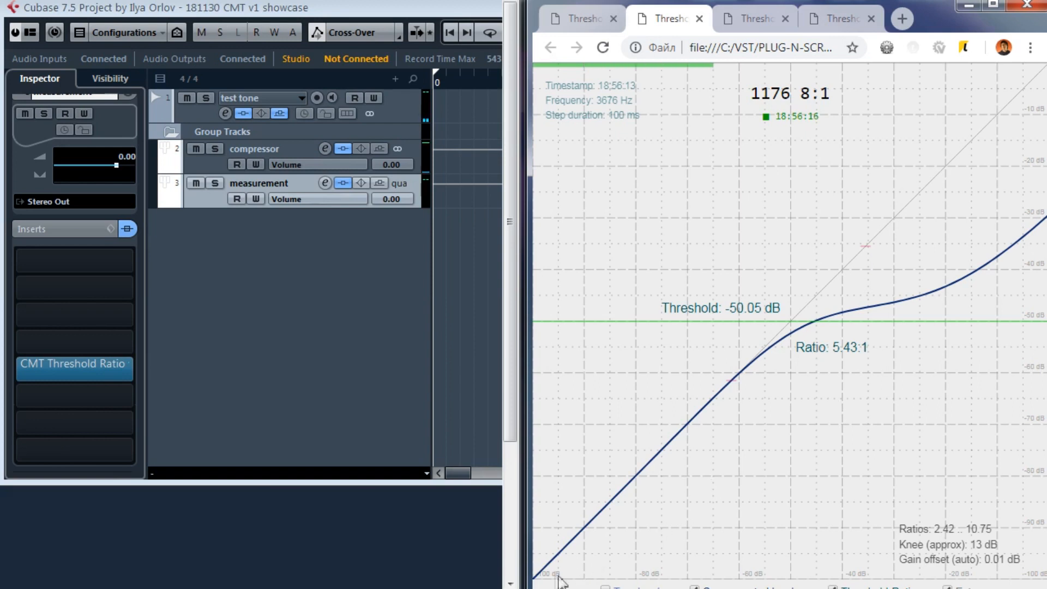
pyautogui.click(309, 348)
pyautogui.moveTo(510, 250); pyautogui.dragTo(344, 237)
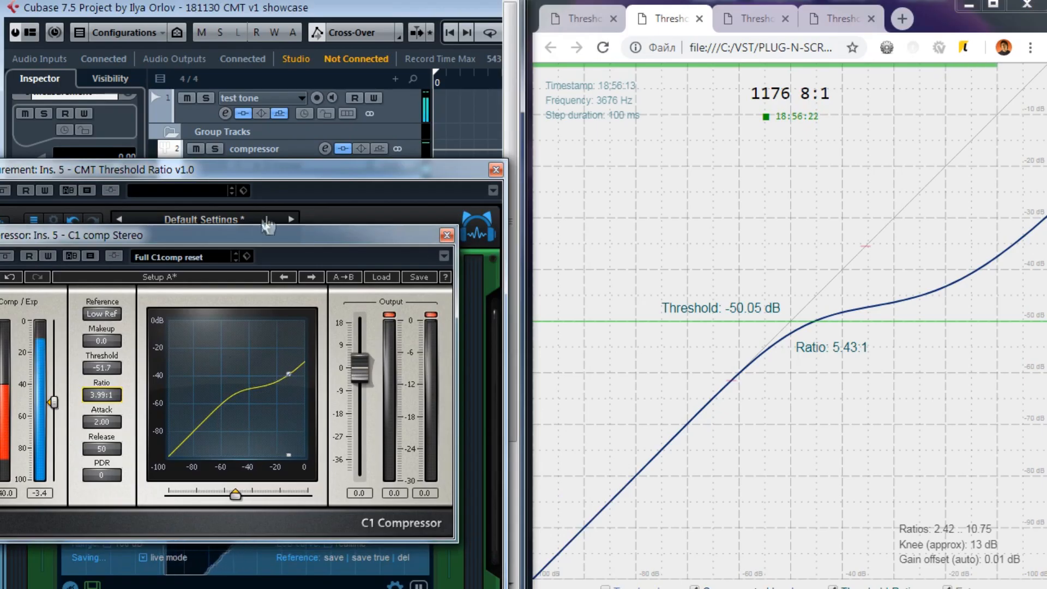
pyautogui.moveTo(267, 233); pyautogui.dragTo(309, 211)
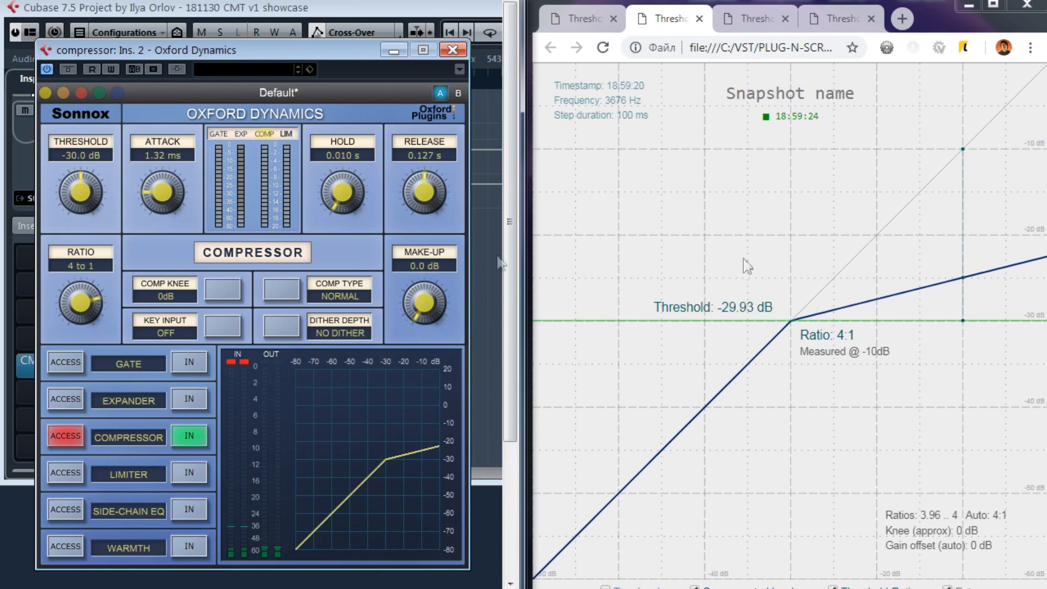
# Set the Oxford Dynamics compressor ratio to 2 to 1 for one measurement and to 8 to 1 for another.
pyautogui.click(82, 265)
pyautogui.write('2')
pyautogui.press('Return')
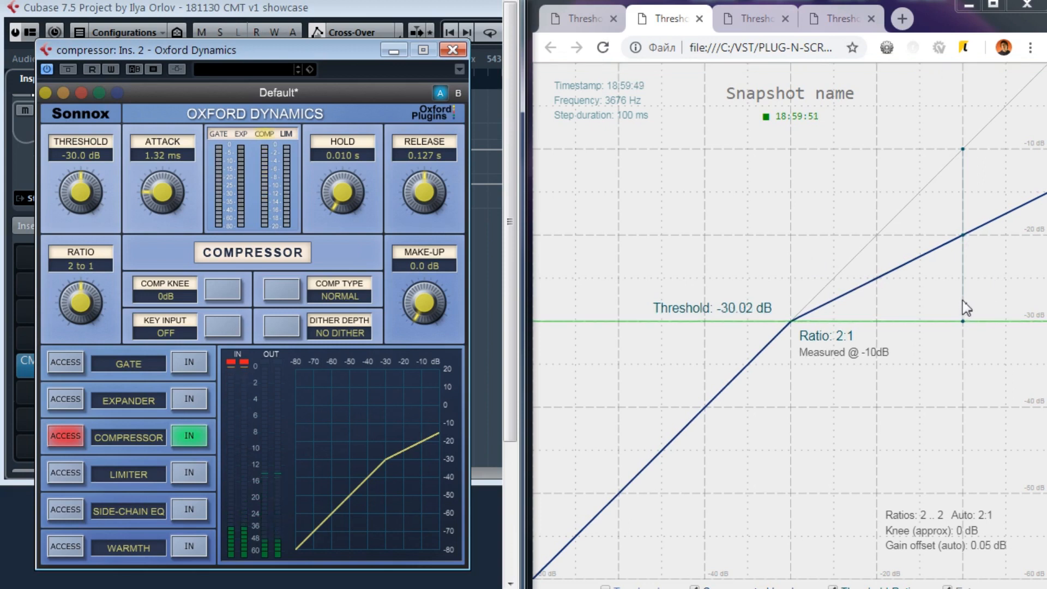
pyautogui.doubleClick(96, 267)
pyautogui.write('8')
pyautogui.press('Return')
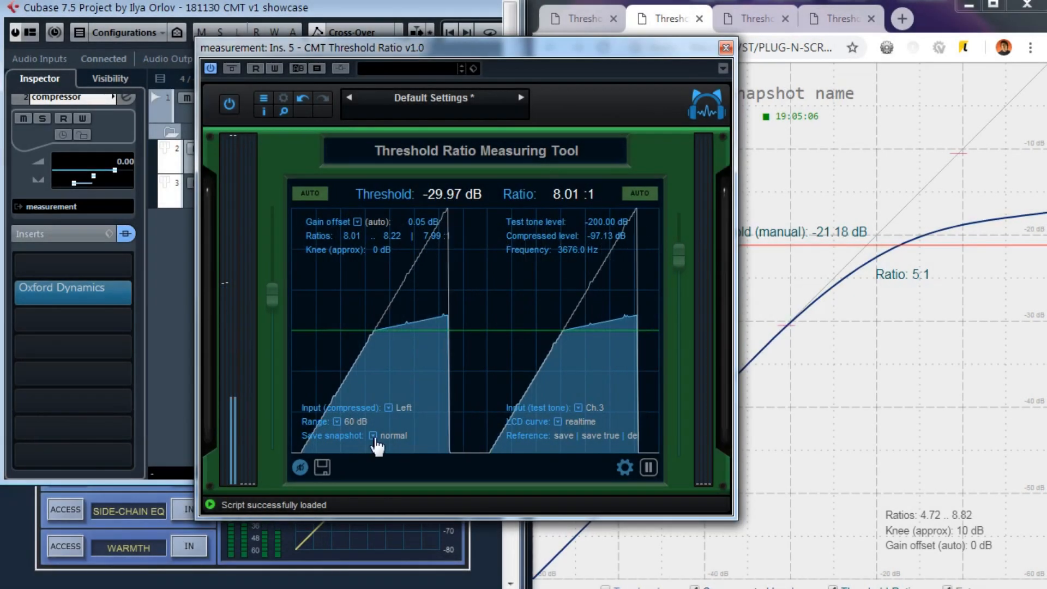
# Switch the measuring tool's snapshot saving to include raw data and save a snapshot.
pyautogui.click(374, 436)
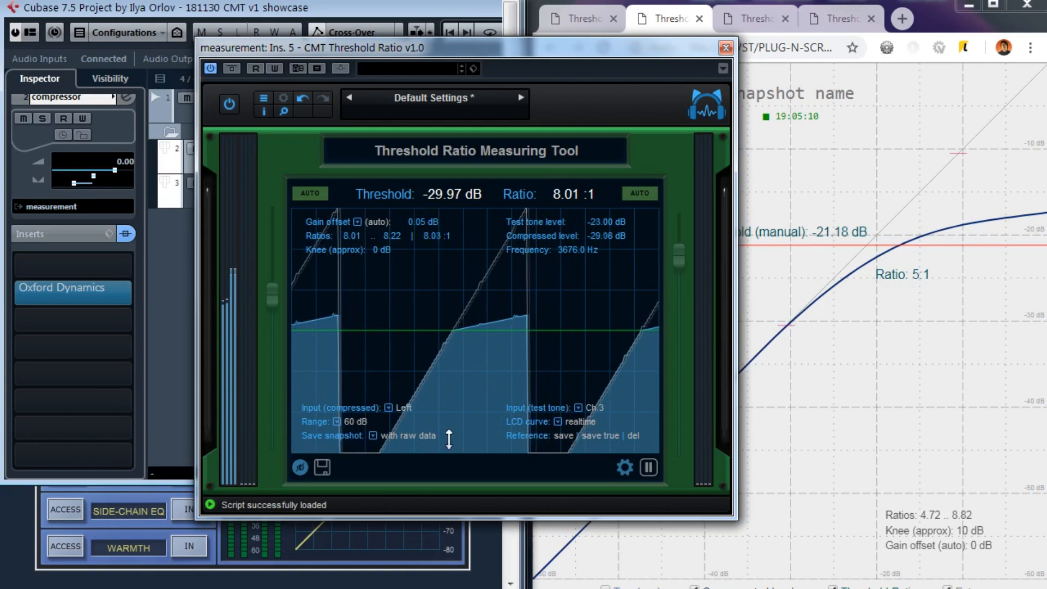
pyautogui.click(329, 469)
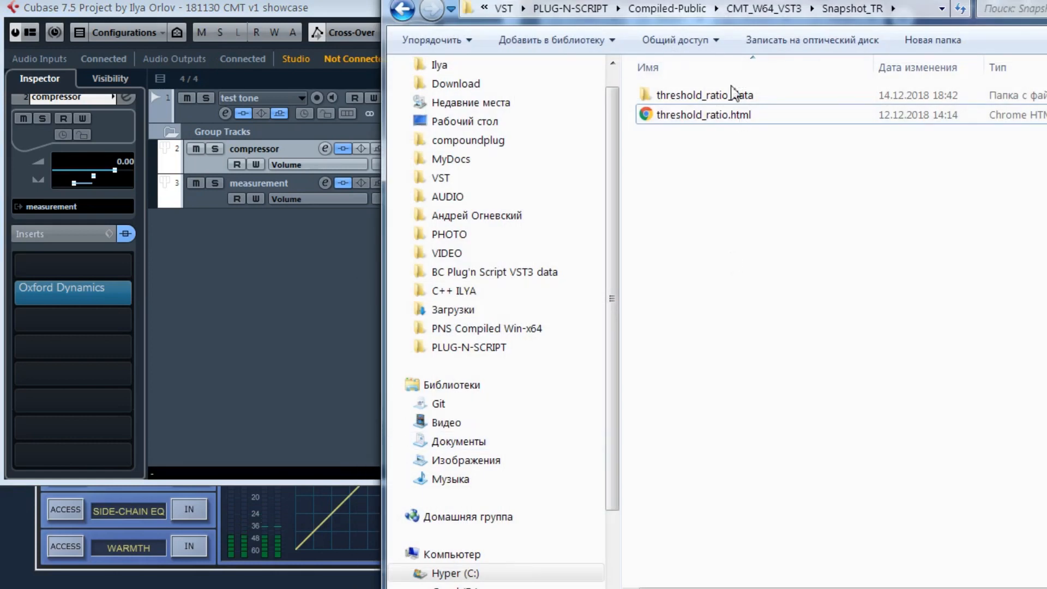
# Open raw_data.csv from the threshold_ratio_data folder inside Snapshot_TR as a spreadsheet, accepting the import settings.
pyautogui.click(786, 9)
pyautogui.doubleClick(699, 176)
pyautogui.click(701, 92)
pyautogui.doubleClick(702, 95)
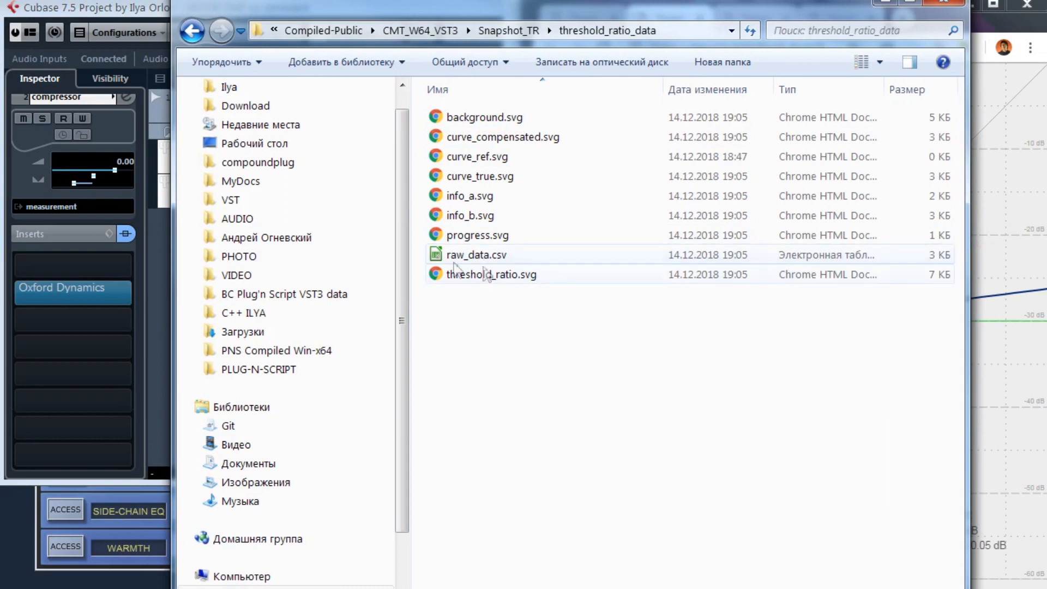
pyautogui.click(478, 259)
pyautogui.doubleClick(477, 258)
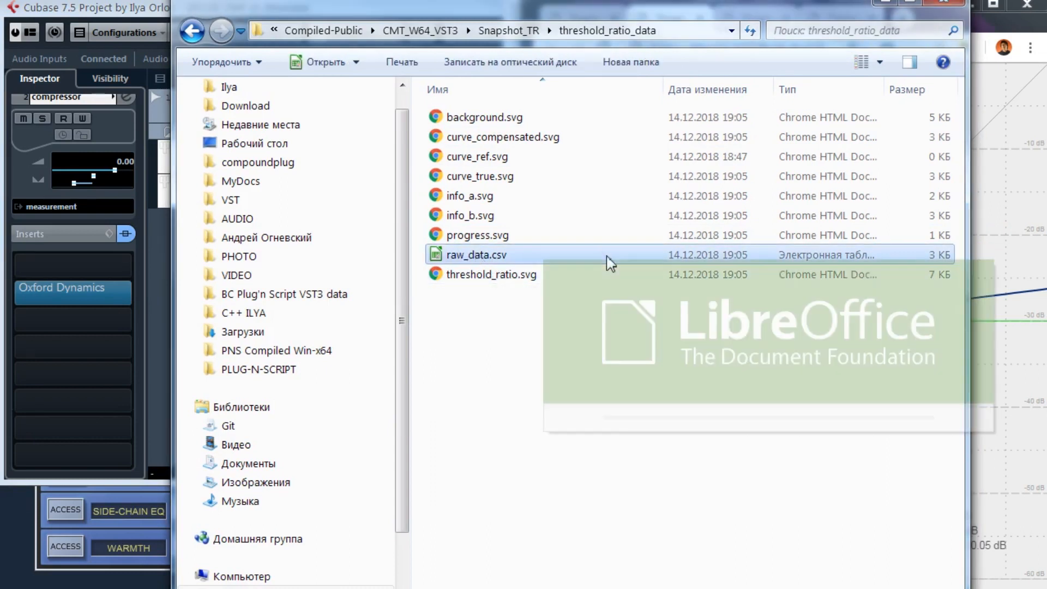
pyautogui.click(898, 570)
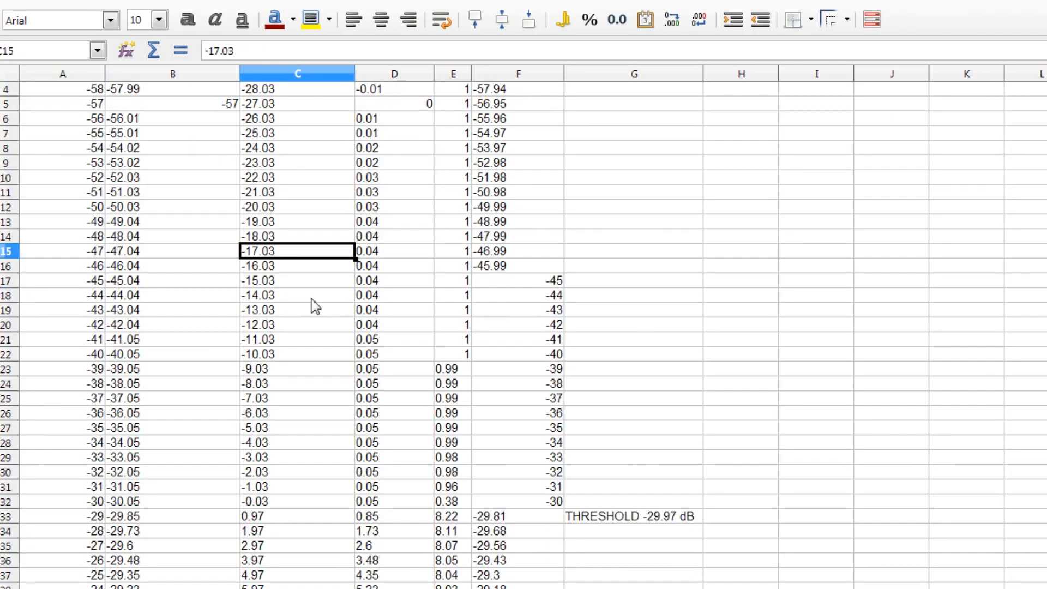
# Examine the test tone, offset-compensated, over-threshold and gain difference columns of the raw data, especially around the threshold row.
pyautogui.click(45, 105)
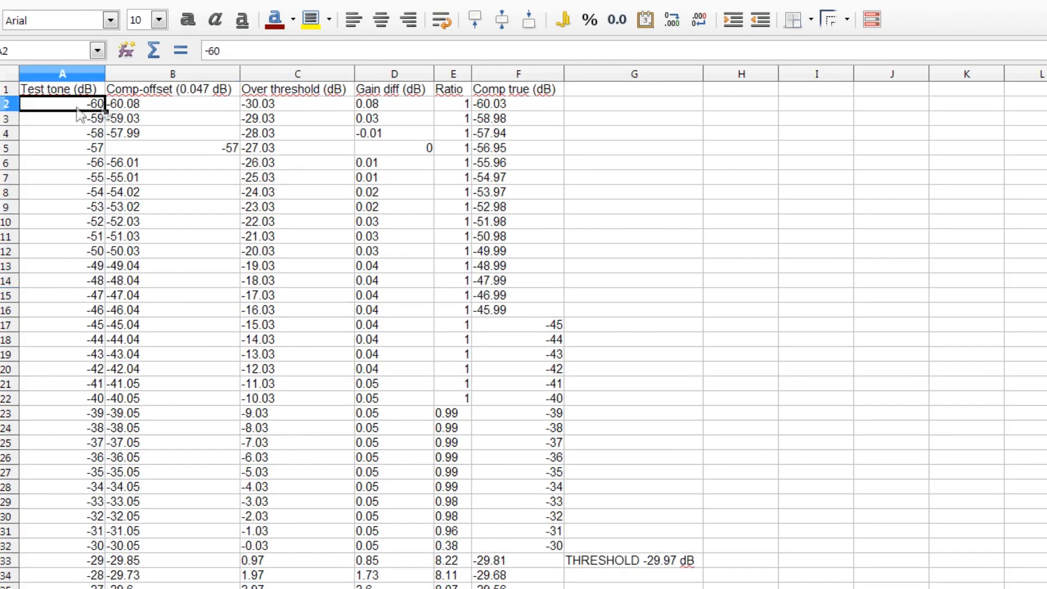
pyautogui.click(156, 106)
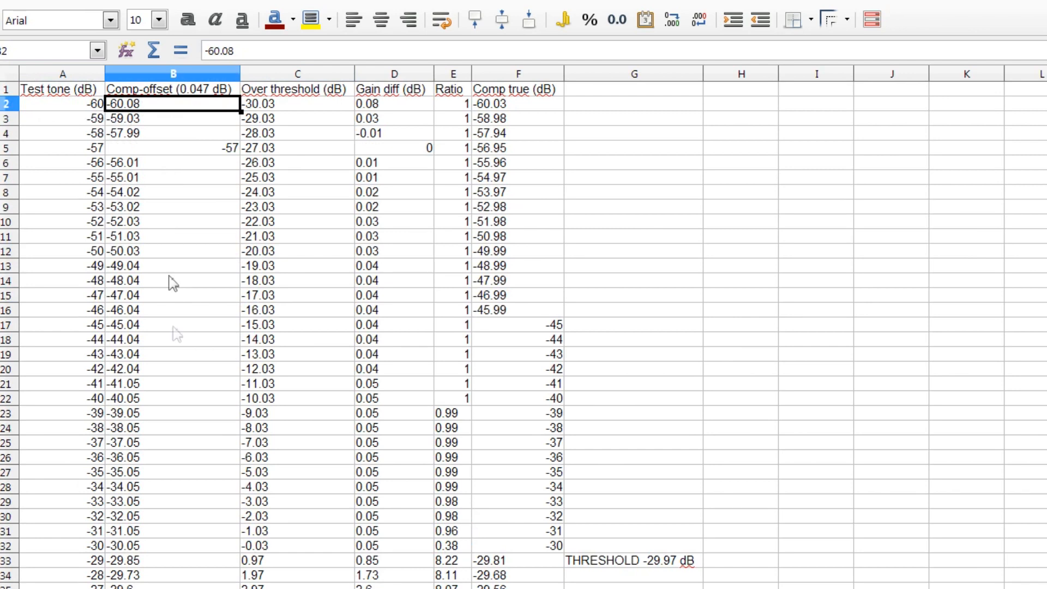
pyautogui.click(206, 92)
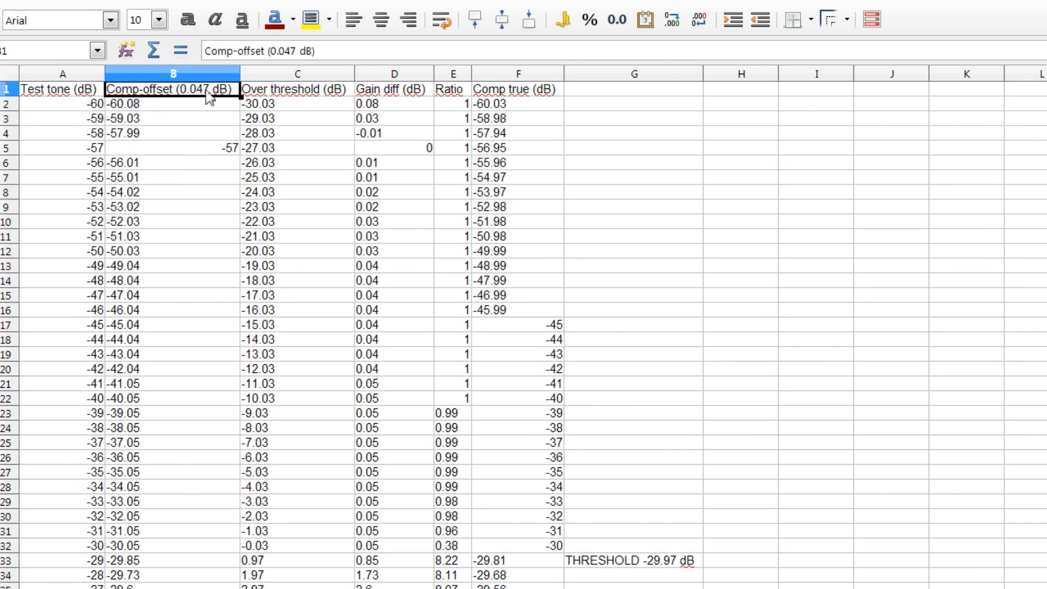
pyautogui.click(266, 94)
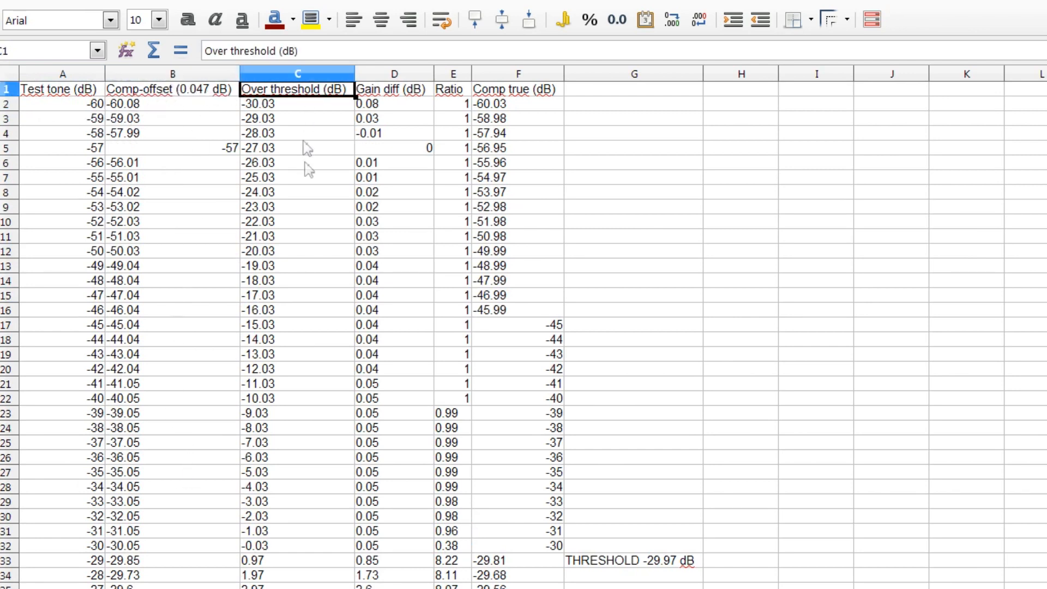
pyautogui.scroll(-3, 300, 431)
pyautogui.scroll(3, 304, 532)
pyautogui.click(283, 562)
pyautogui.click(275, 552)
pyautogui.click(408, 546)
pyautogui.scroll(-3, 409, 545)
pyautogui.scroll(-3, 403, 517)
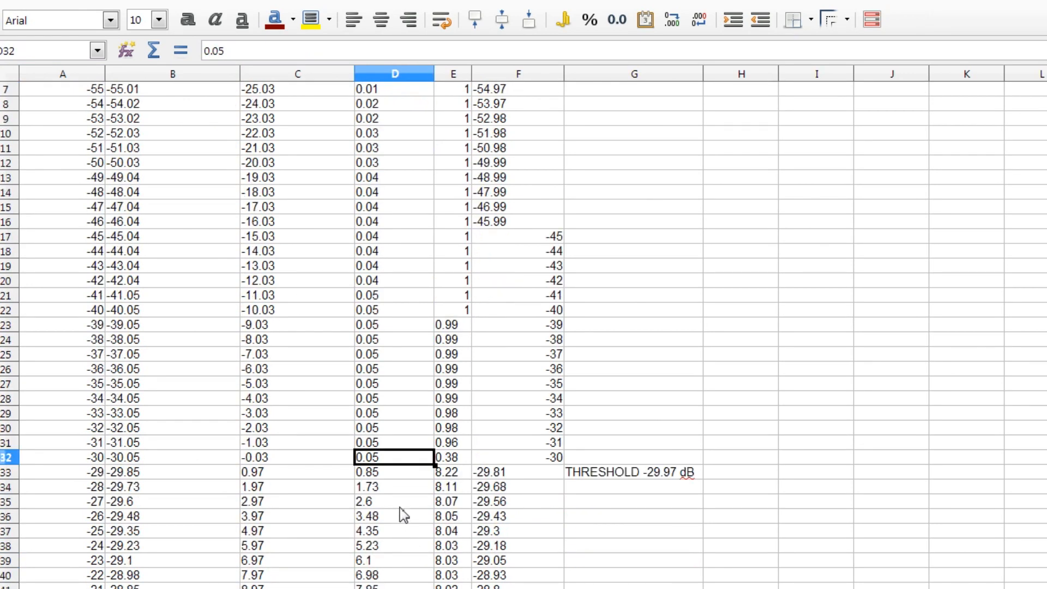
# Examine how the ratio, true compressed level and gain difference values develop above the threshold row.
pyautogui.scroll(2, 429, 499)
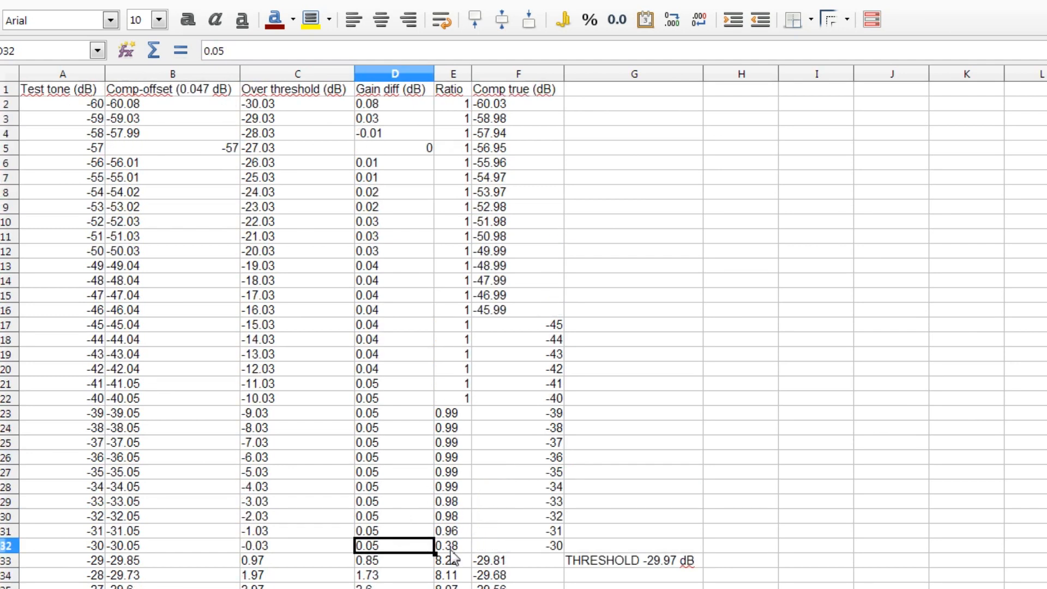
pyautogui.scroll(-6, 452, 557)
pyautogui.scroll(6, 491, 567)
pyautogui.click(491, 562)
pyautogui.scroll(-7, 505, 567)
pyautogui.scroll(7, 508, 568)
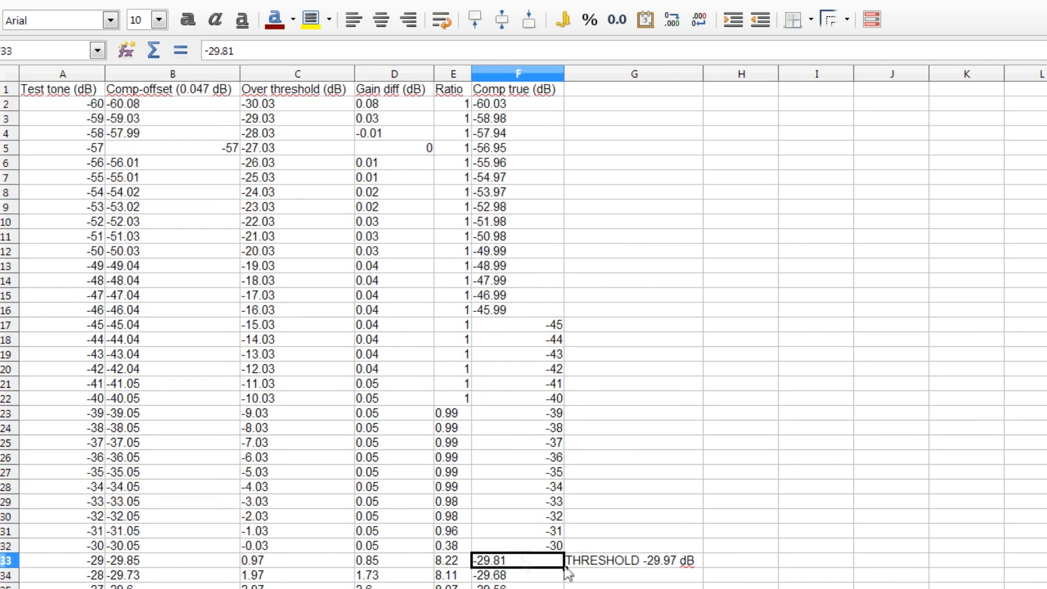
pyautogui.click(420, 561)
pyautogui.scroll(-4, 432, 537)
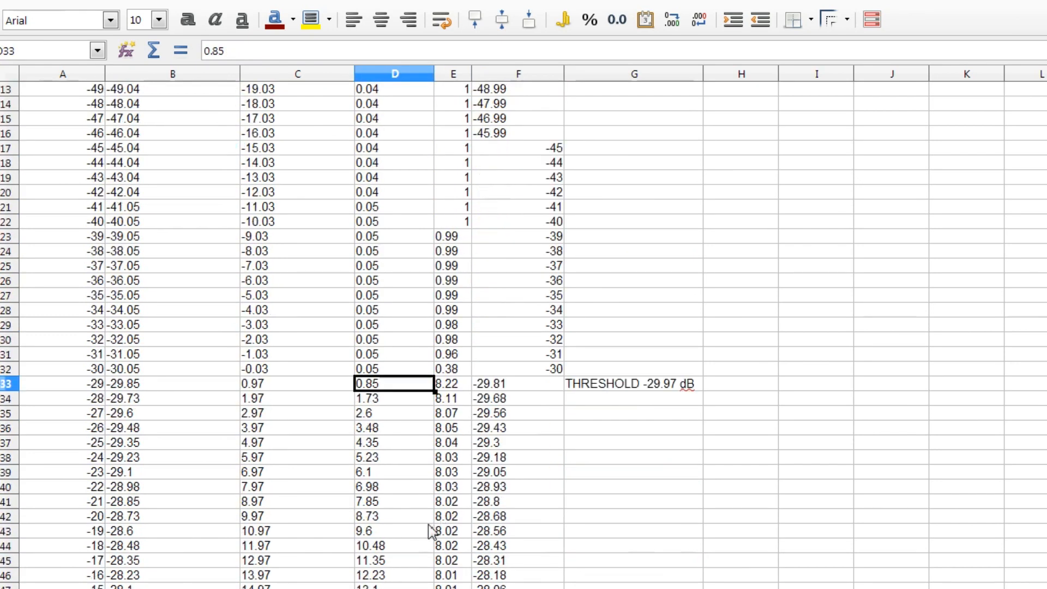
pyautogui.scroll(-4, 432, 532)
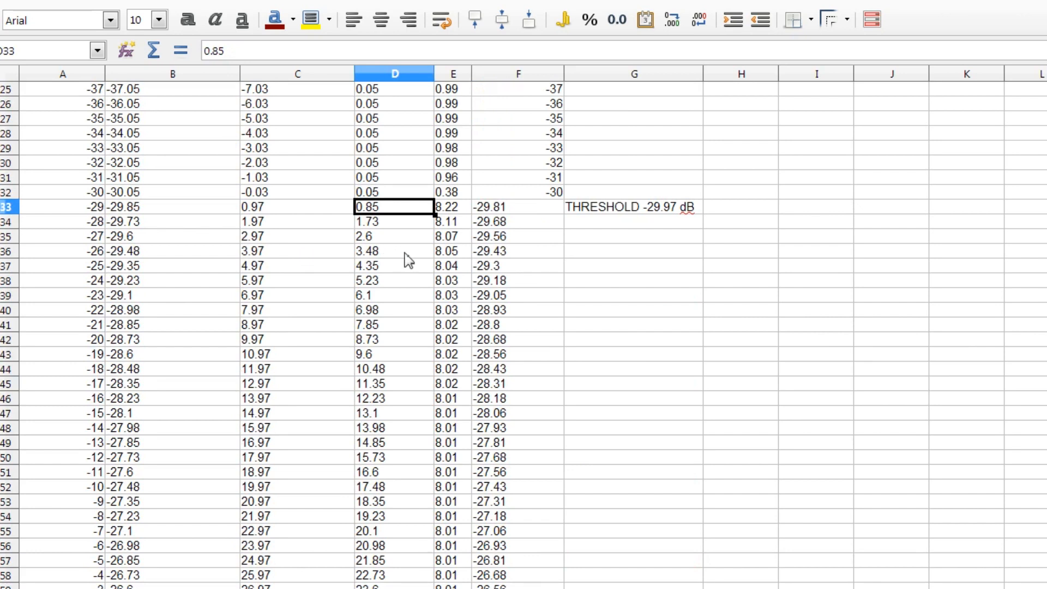
pyautogui.scroll(1, 404, 252)
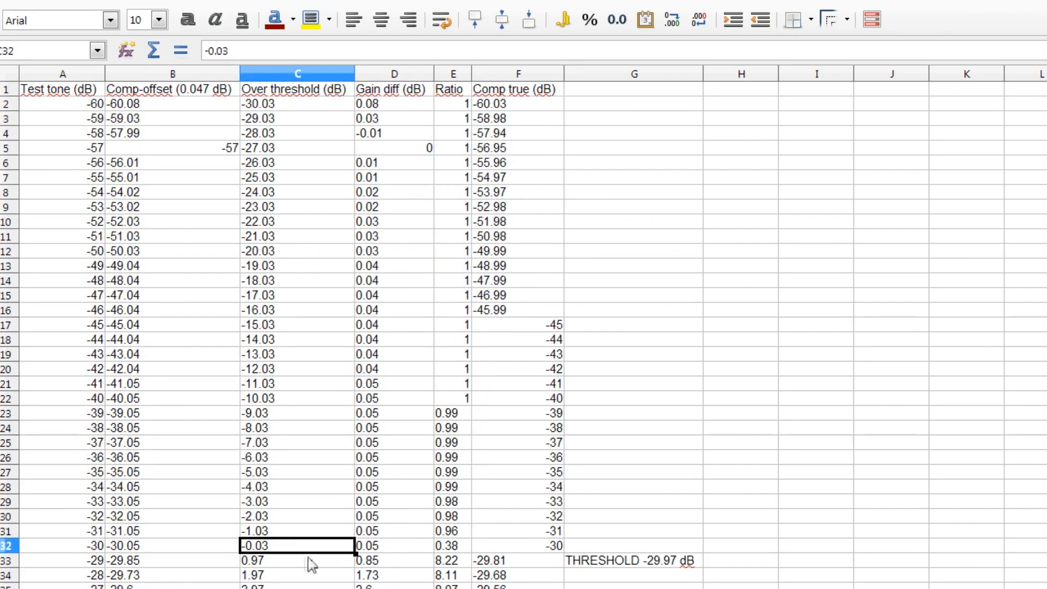
# Copy the over-threshold and gain difference values from row 33 down to the end of the data.
pyautogui.click(304, 557)
pyautogui.scroll(-3, 390, 543)
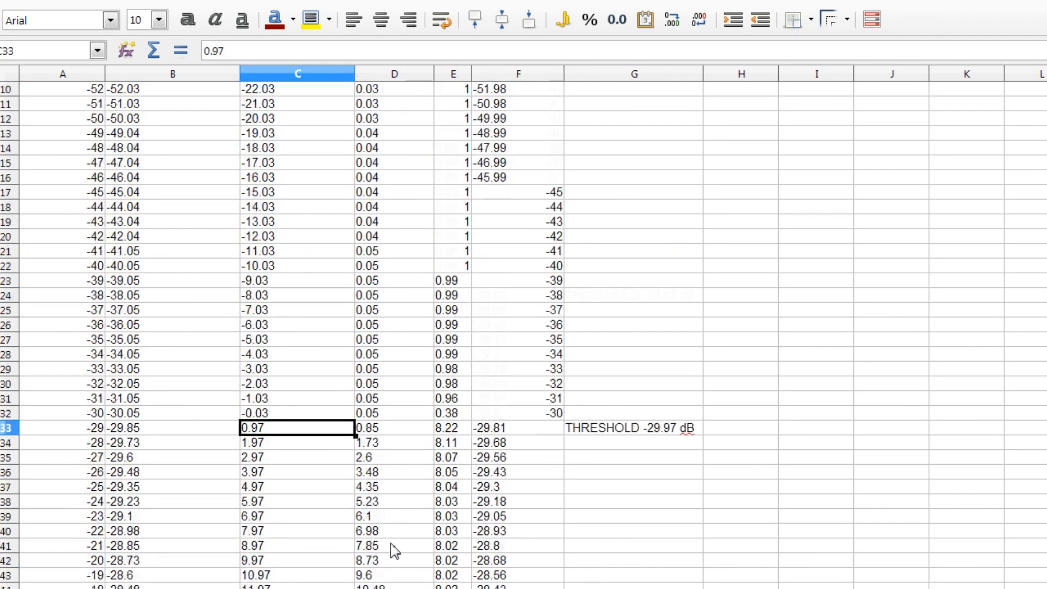
pyautogui.scroll(-7, 394, 551)
pyautogui.keyDown('shift'); pyautogui.click(394, 551); pyautogui.keyUp('shift')
pyautogui.scroll(3, 430, 490)
pyautogui.hotkey('ctrl', 'c')
# Switch to the Online Polynomial Regression page, paste the copied data and calculate a degree 2 regression.
pyautogui.hotkey('alt', 'Tab')
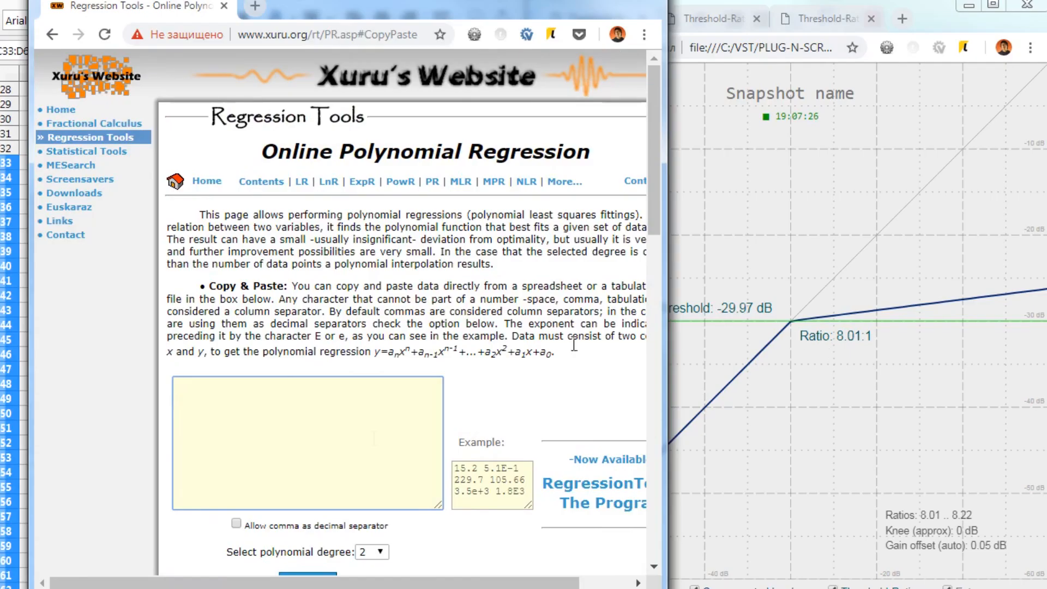
pyautogui.hotkey('ctrl', 'v')
pyautogui.scroll(-1, 327, 480)
pyautogui.click(330, 494)
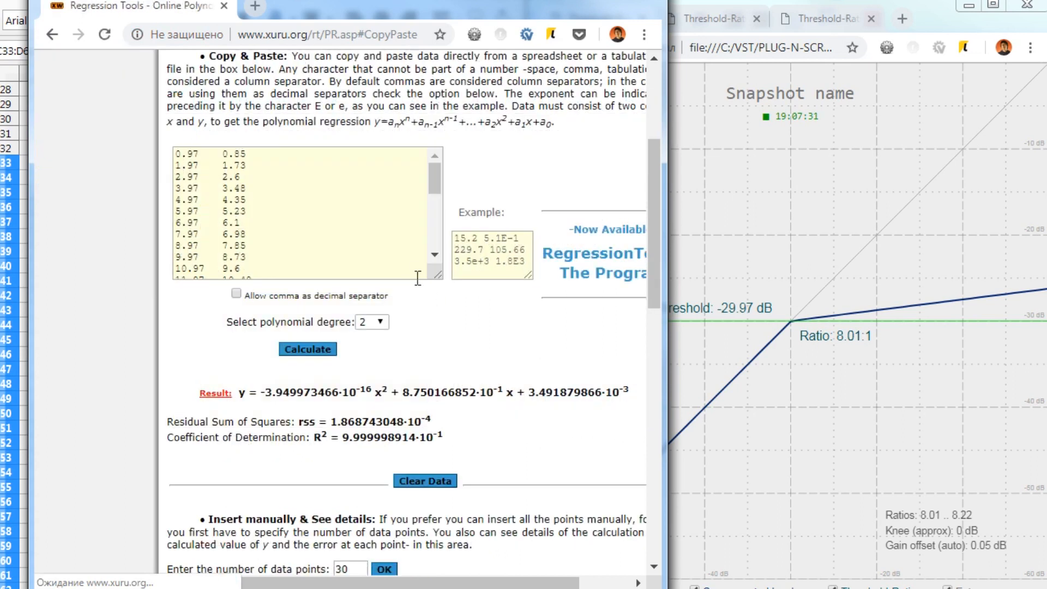
# Examine the regression equation, the calculated value and error at each data point, and the coefficients repeated below the table.
pyautogui.scroll(-3, 457, 349)
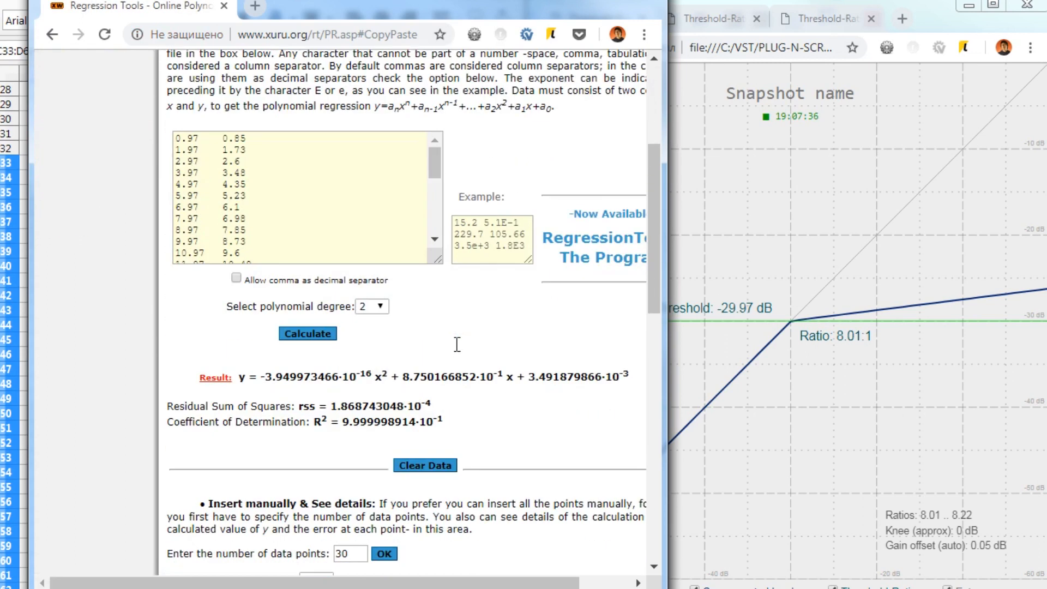
pyautogui.scroll(-12, 457, 344)
pyautogui.moveTo(240, 399); pyautogui.dragTo(622, 398)
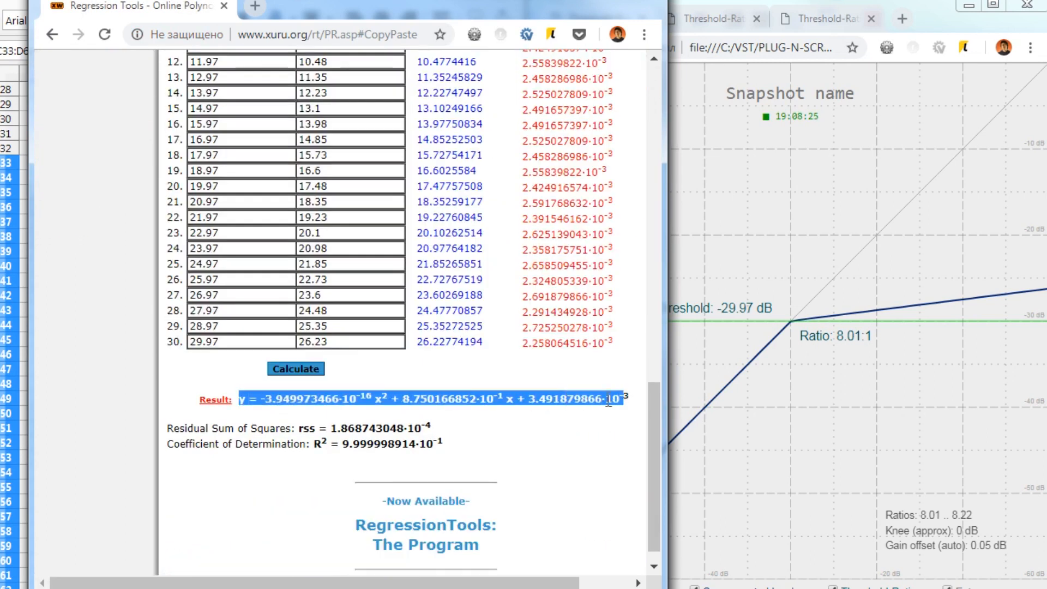
pyautogui.click(336, 422)
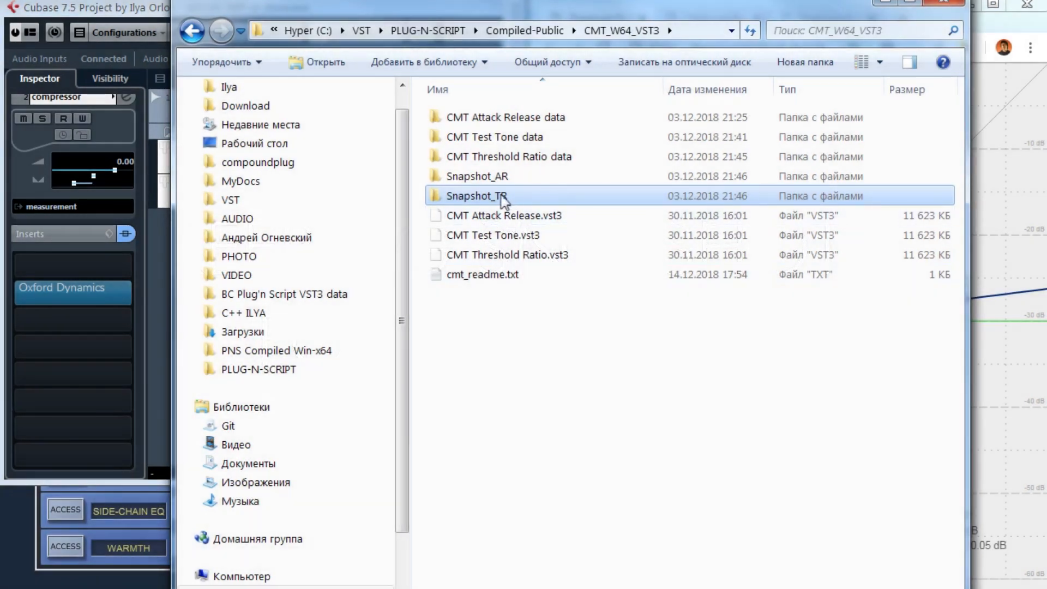
# Switch to Windows Explorer, duplicate the Snapshot_TR folder within CMT_W64_VST3 and rename the copy Waves LA2A.
pyautogui.moveTo(502, 197); pyautogui.dragTo(515, 334)
pyautogui.click(551, 378)
pyautogui.press('F2')
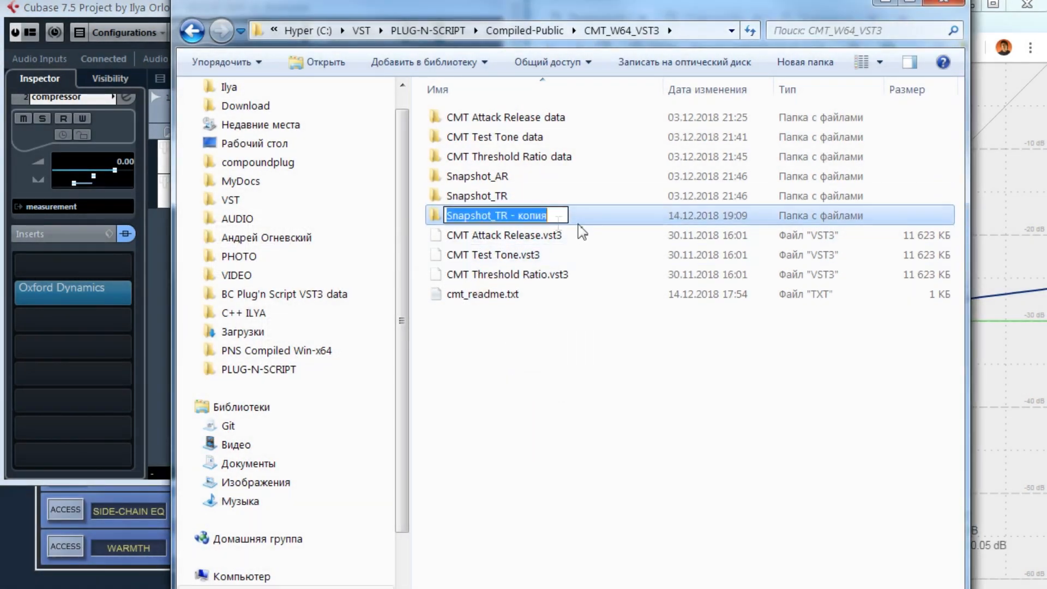
pyautogui.write('Waves')
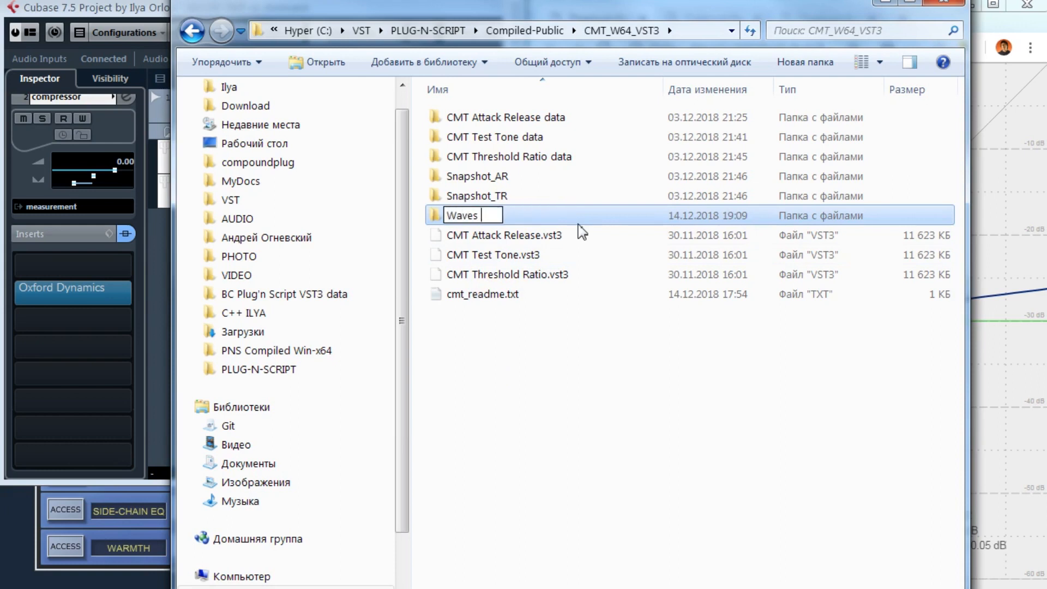
pyautogui.press('Return')
# View threshold_ratio.html from the Waves LA2A folder in the browser and return to the CMT_W64_VST3 folder.
pyautogui.press('Return')
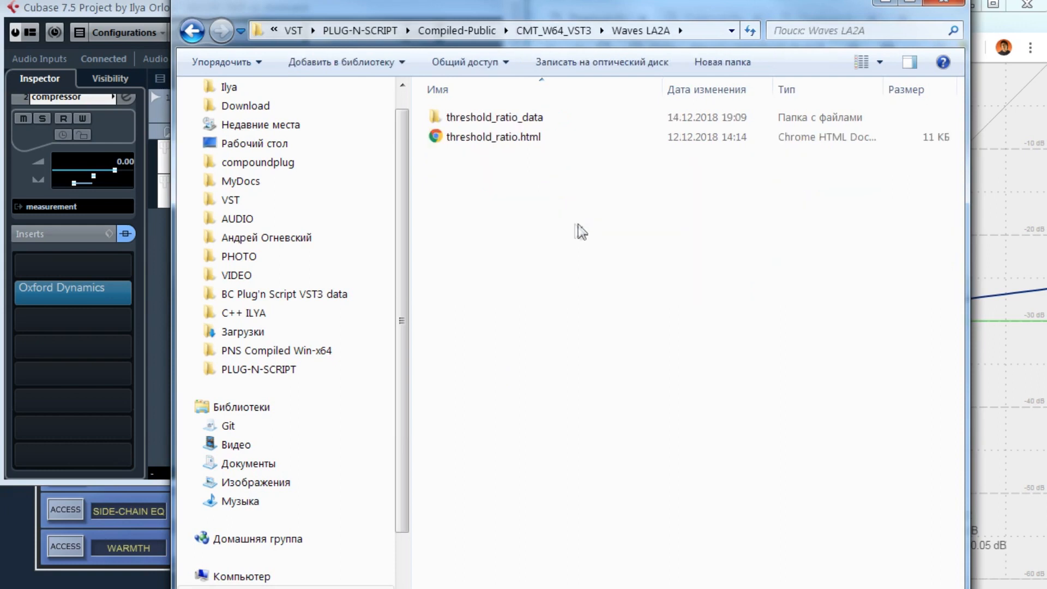
pyautogui.doubleClick(507, 138)
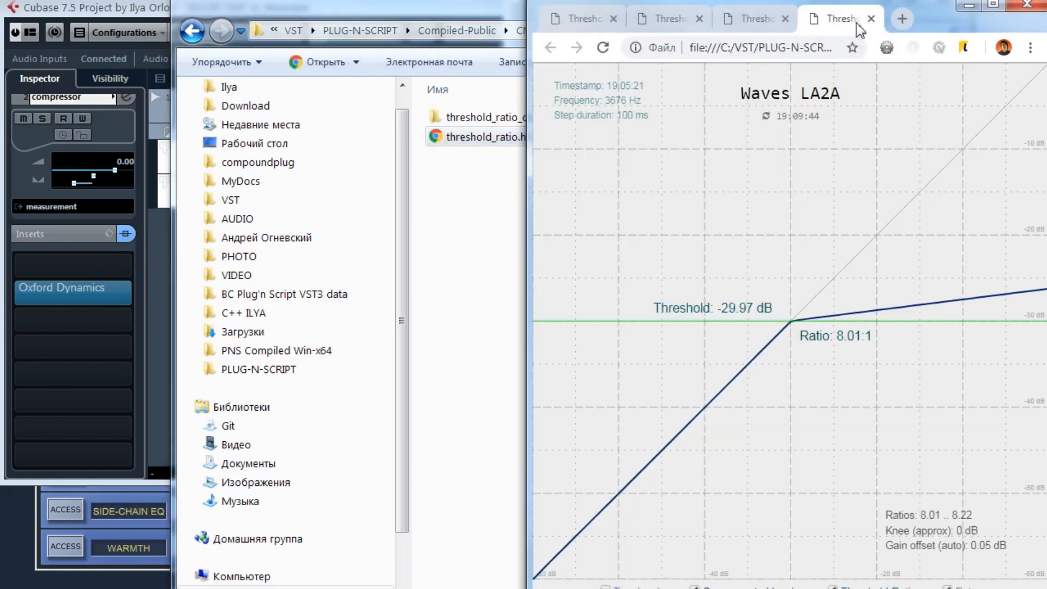
pyautogui.moveTo(884, 11); pyautogui.dragTo(554, 6)
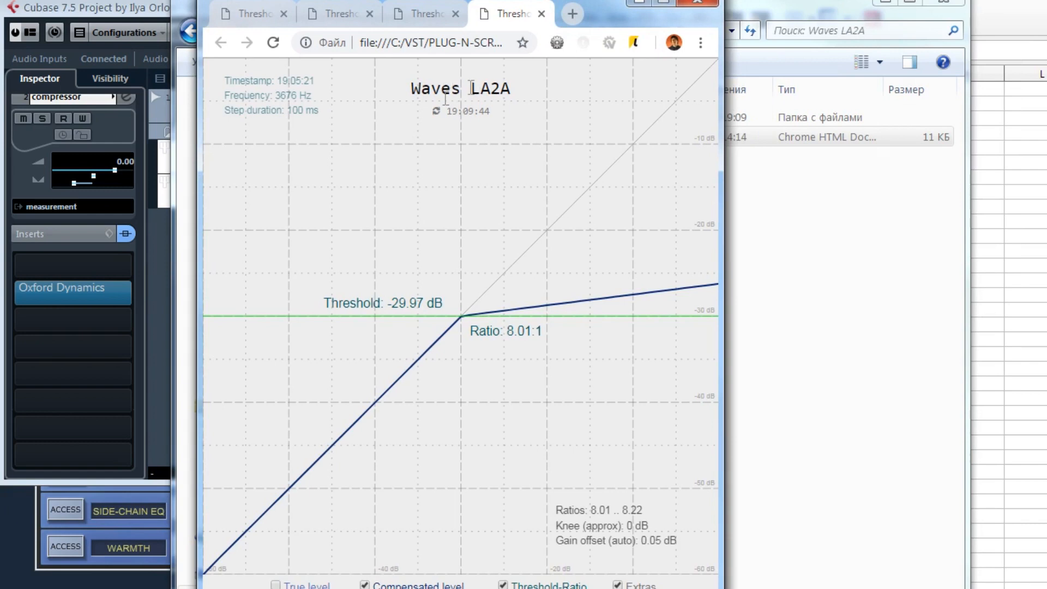
pyautogui.click(780, 239)
pyautogui.press('BackSpace')
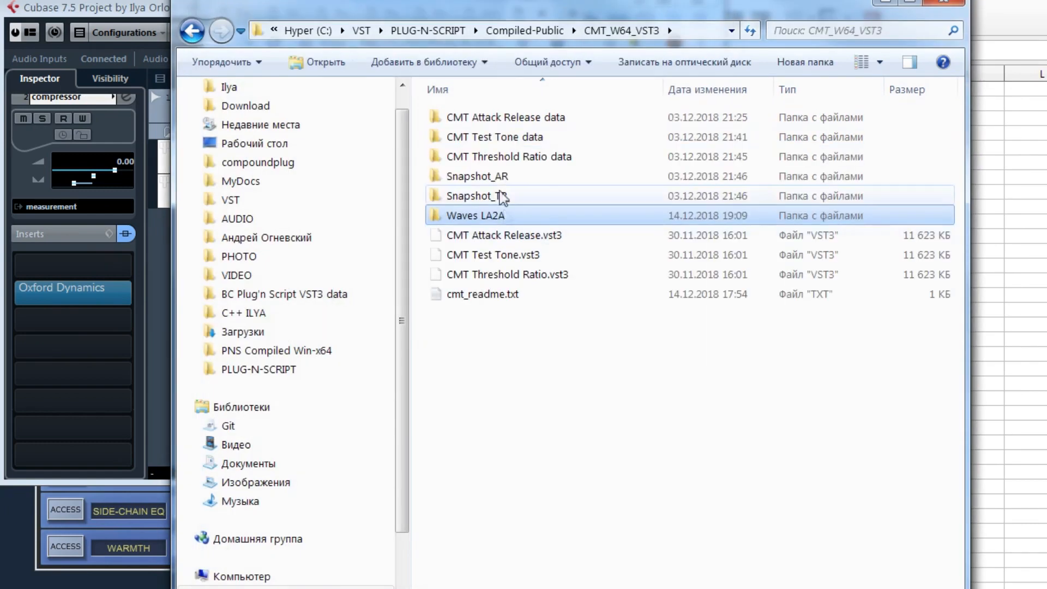
# Copy attack_release_data and attack_release.html from the Snapshot_AR folder into the Waves LA2A folder.
pyautogui.click(498, 180)
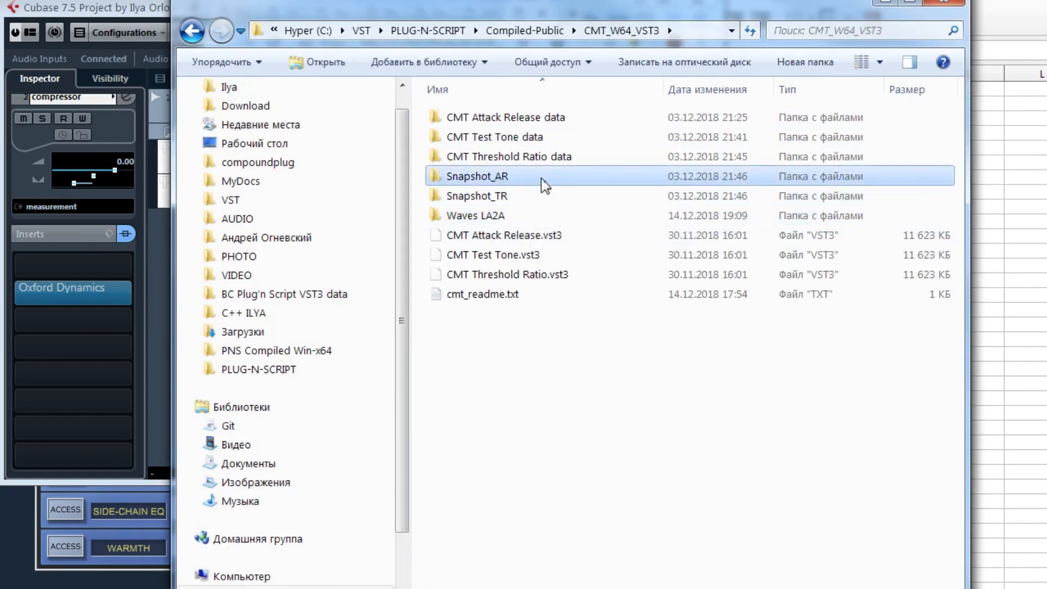
pyautogui.doubleClick(499, 196)
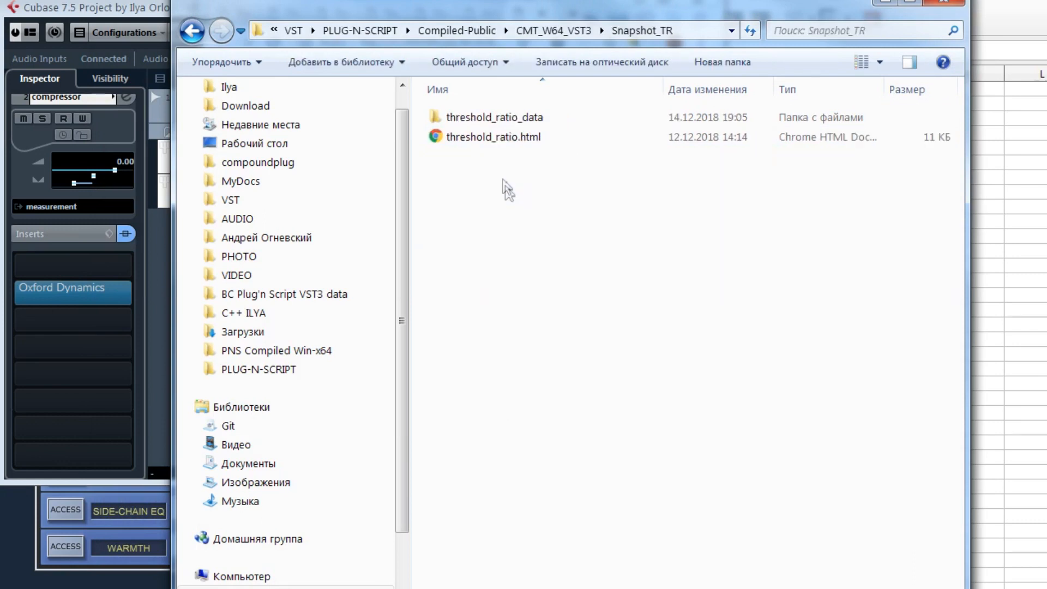
pyautogui.press('BackSpace')
pyautogui.doubleClick(477, 176)
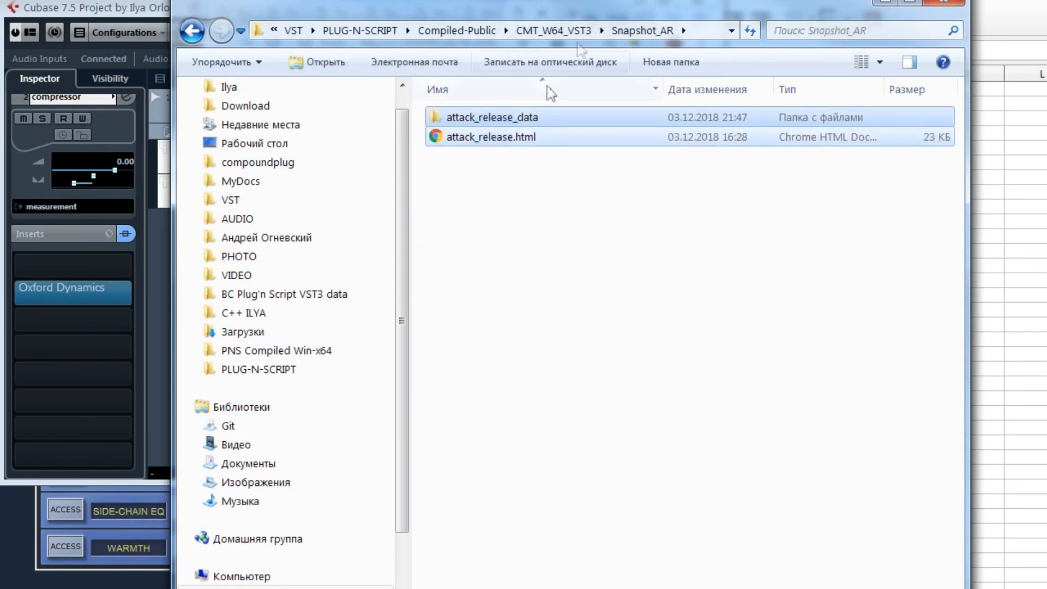
pyautogui.click(570, 31)
pyautogui.doubleClick(476, 215)
pyautogui.press('BackSpace')
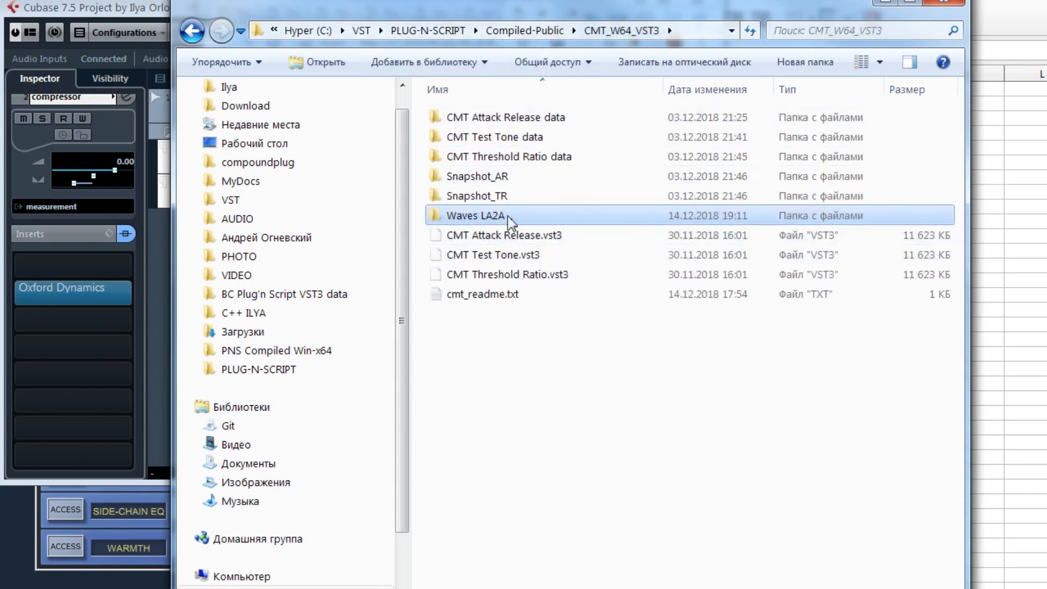
# View threshold_ratio.svg from the threshold_ratio_data folder of Waves LA2A in the browser.
pyautogui.moveTo(508, 217)
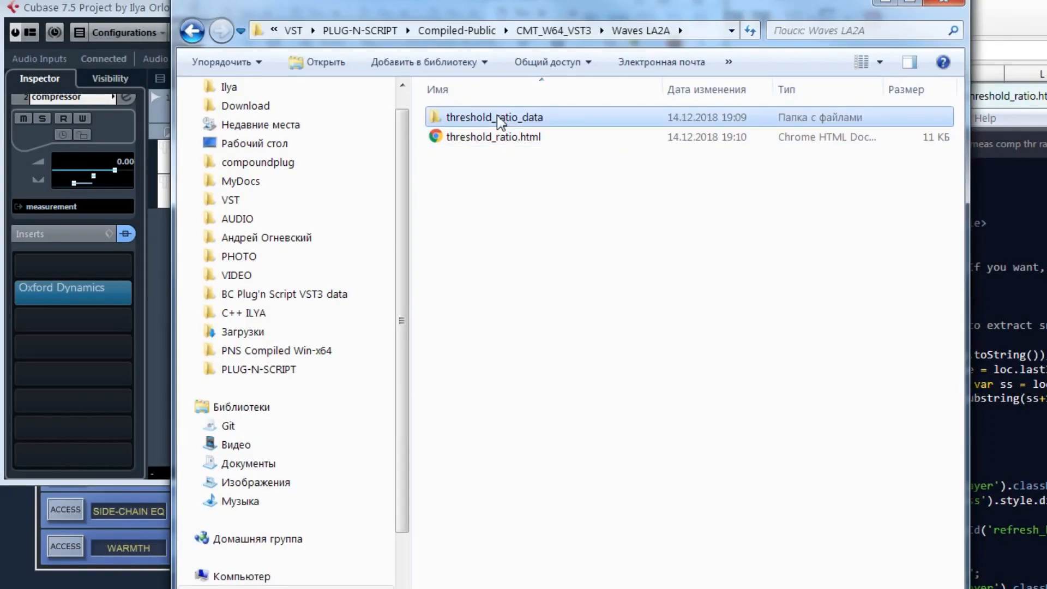
pyautogui.doubleClick(501, 121)
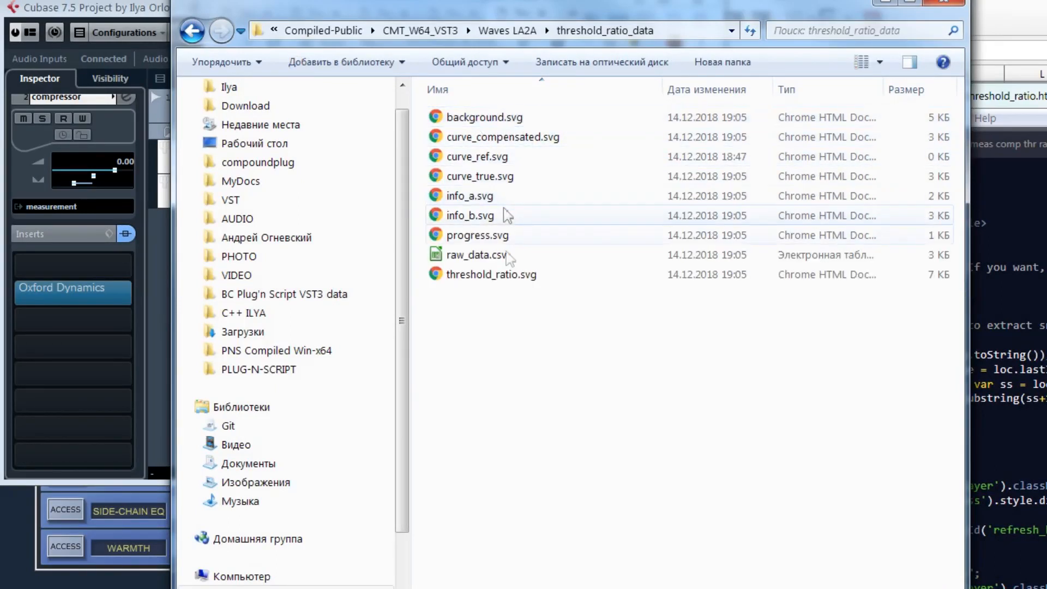
pyautogui.click(482, 275)
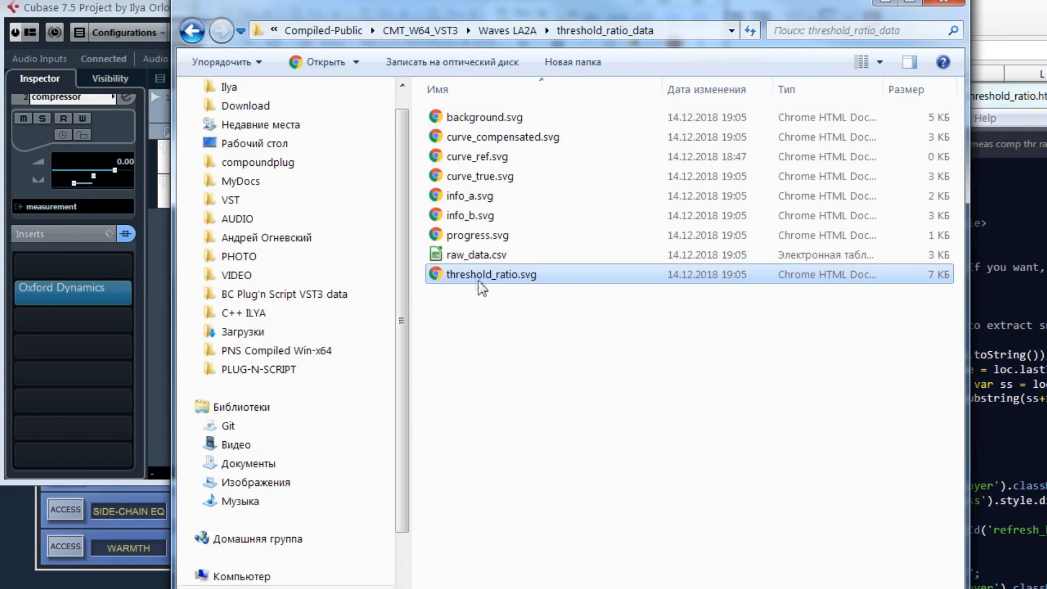
pyautogui.doubleClick(478, 281)
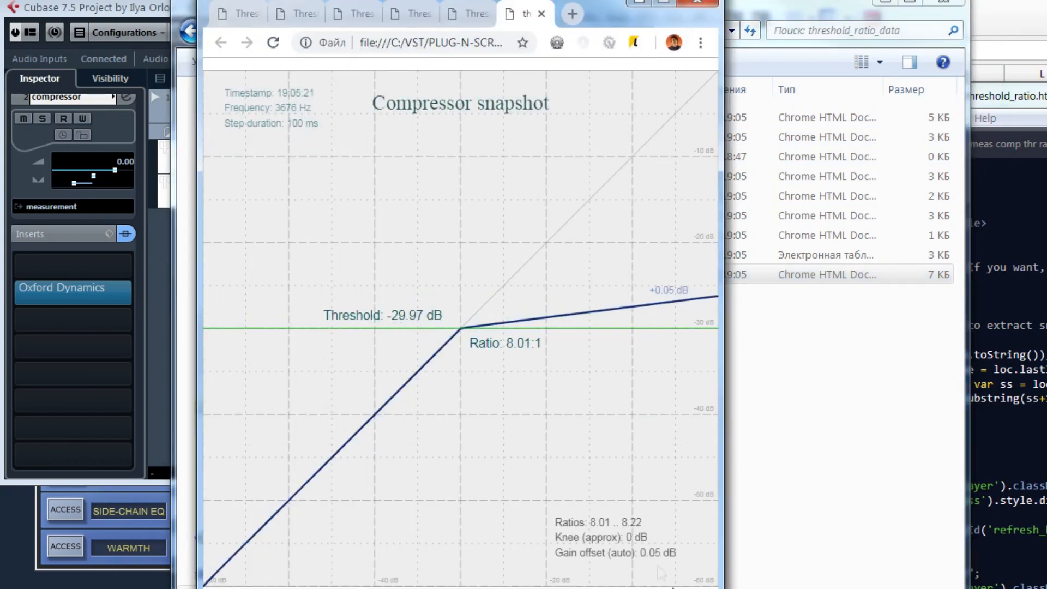
# Open threshold_ratio.svg in Sublime Text and change its title text to "Oxford Compressor 8:1".
pyautogui.click(771, 469)
pyautogui.rightClick(482, 274)
pyautogui.click(537, 303)
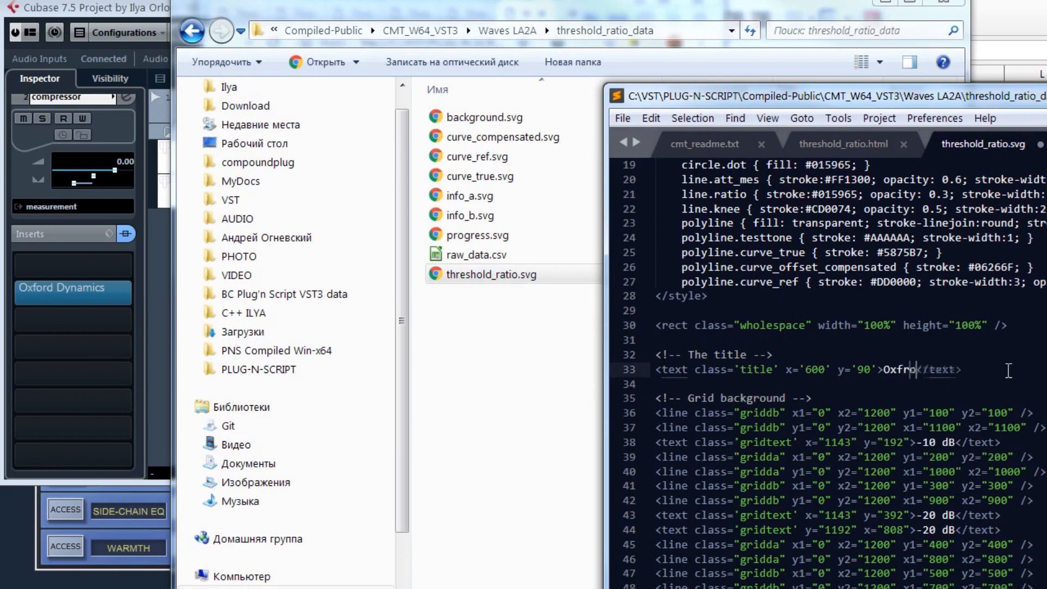
pyautogui.write('d')
pyautogui.press('BackSpace')
pyautogui.press('BackSpace')
pyautogui.press('BackSpace')
pyautogui.write('ord')
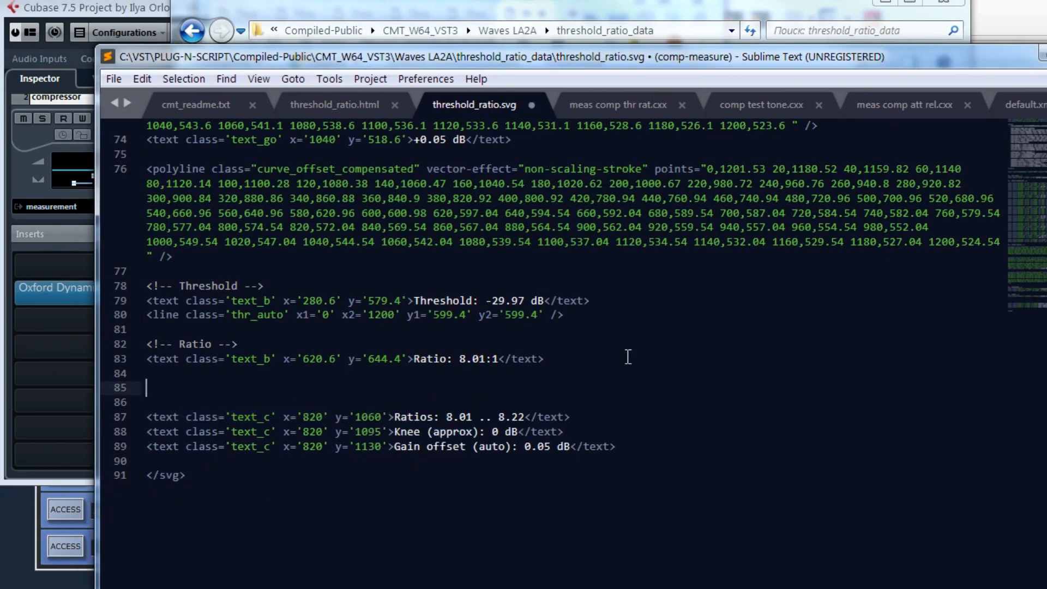
# Remove the timestamp, frequency and step duration lines from the SVG code, save the file and view the edited snapshot in the browser.
pyautogui.press('Delete')
pyautogui.press('Delete')
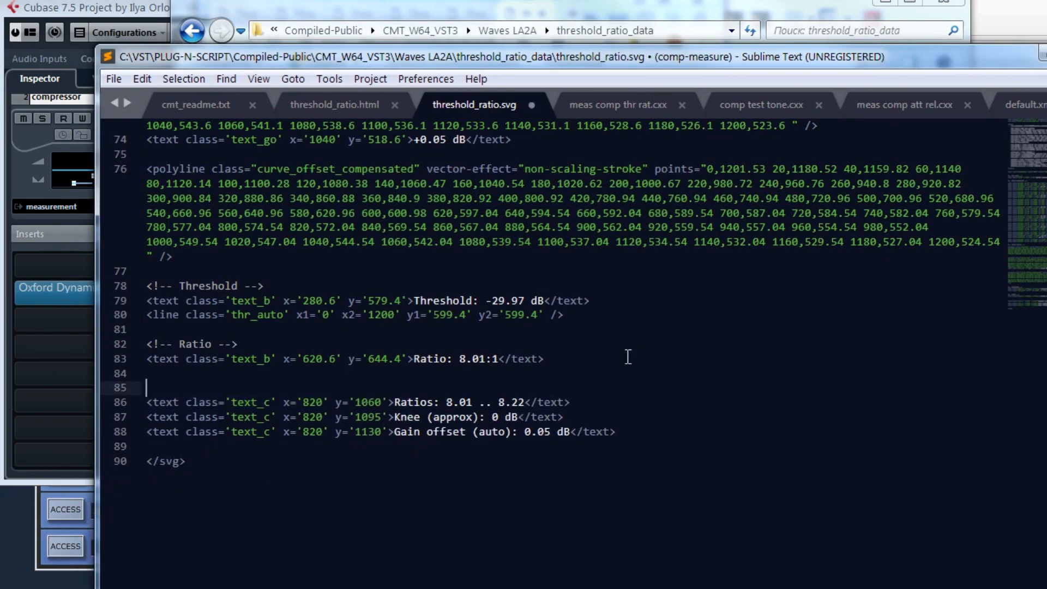
pyautogui.hotkey('ctrl', 's')
pyautogui.hotkey('alt', 'F4')
pyautogui.doubleClick(491, 274)
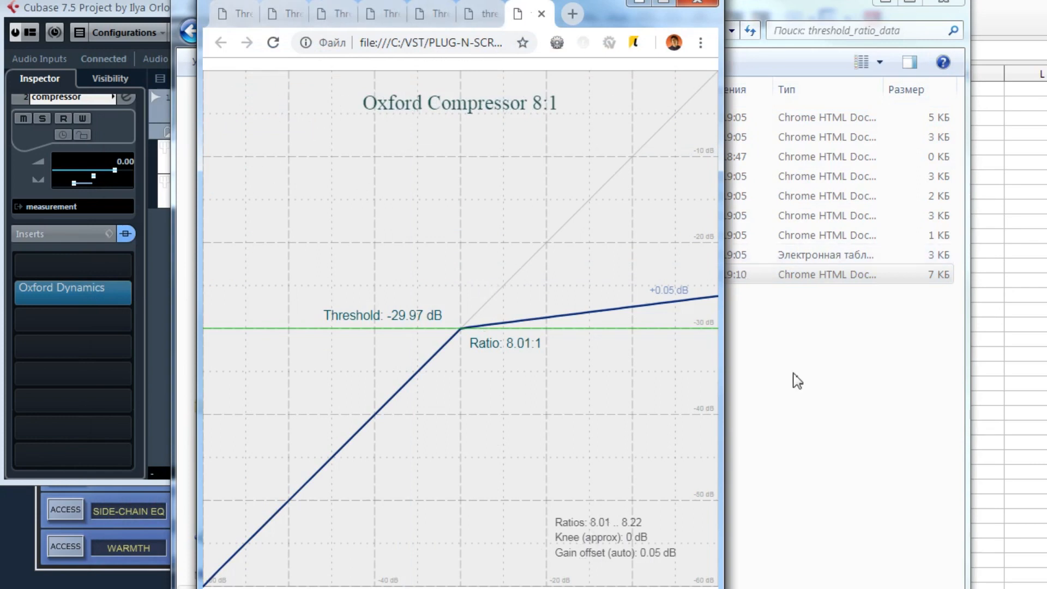
pyautogui.hotkey('alt', 'F4')
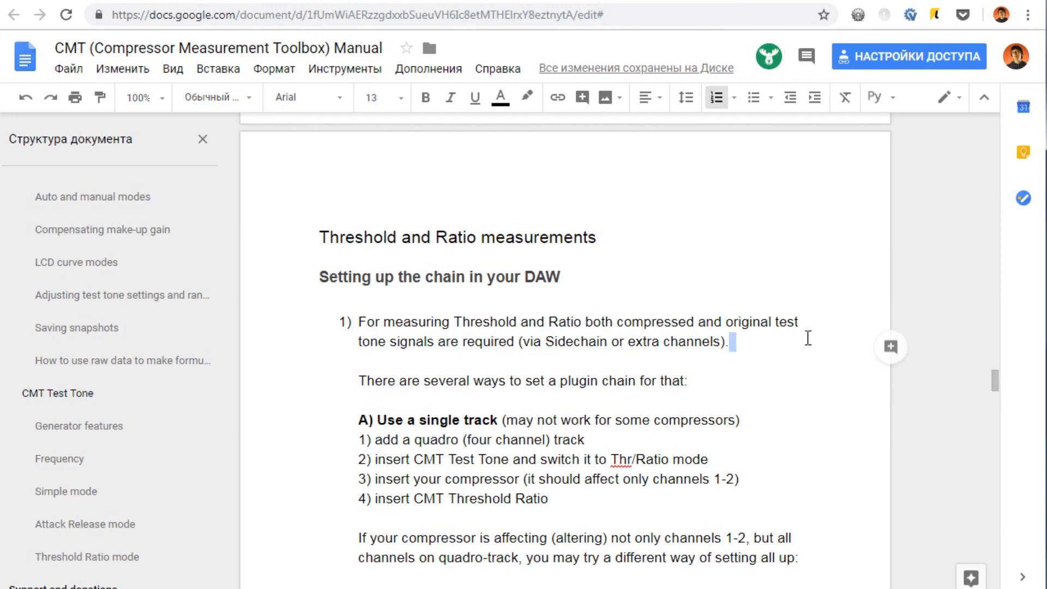
# Read through the CMT manual from the Threshold and Ratio measurements chapter to the Support and donations section.
pyautogui.scroll(-5, 808, 338)
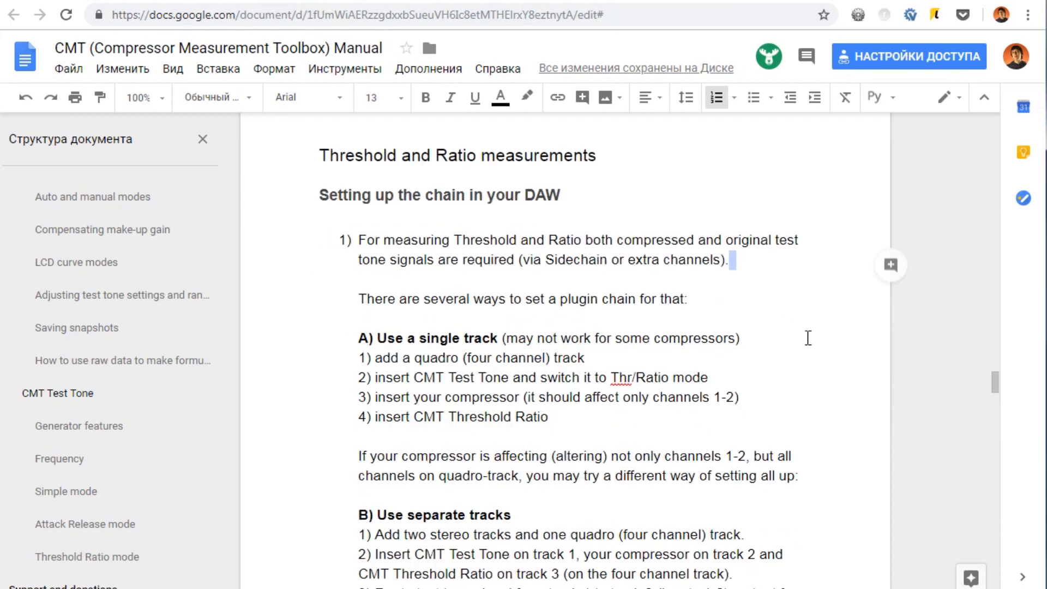
pyautogui.scroll(-10, 808, 338)
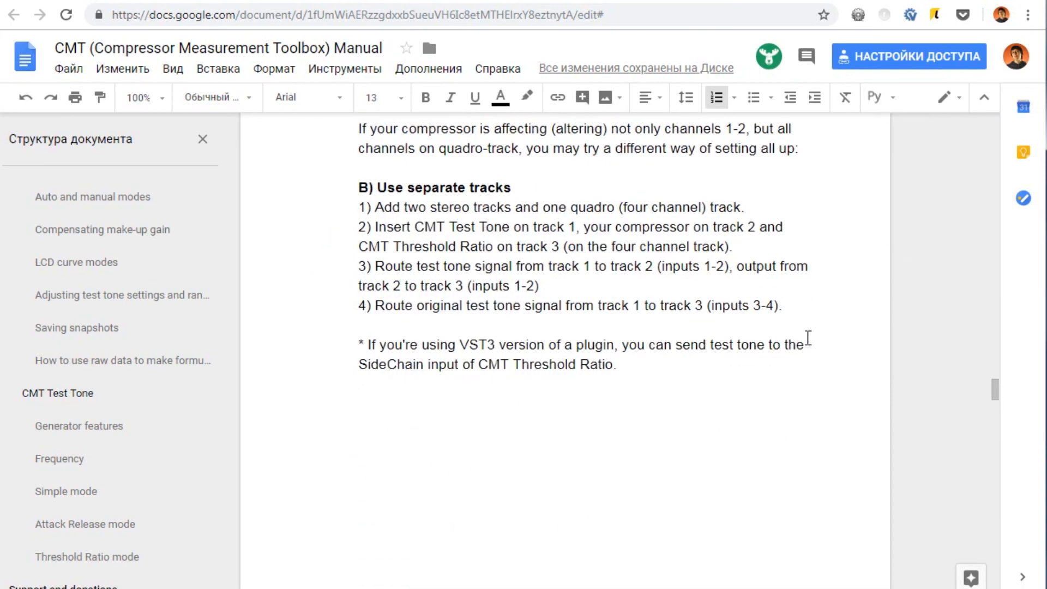
pyautogui.scroll(-5, 808, 338)
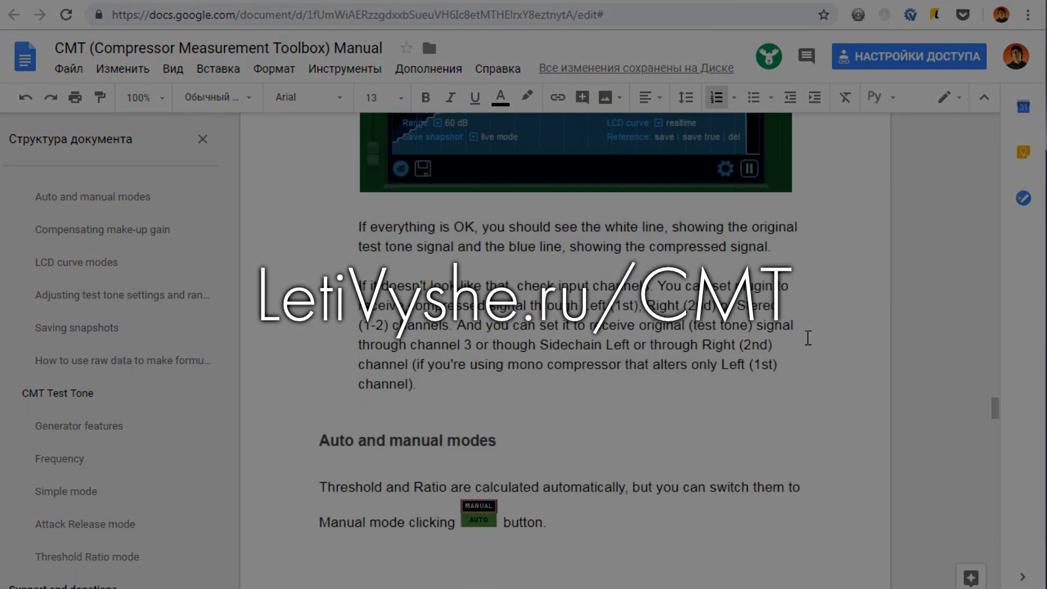
pyautogui.scroll(-8, 808, 337)
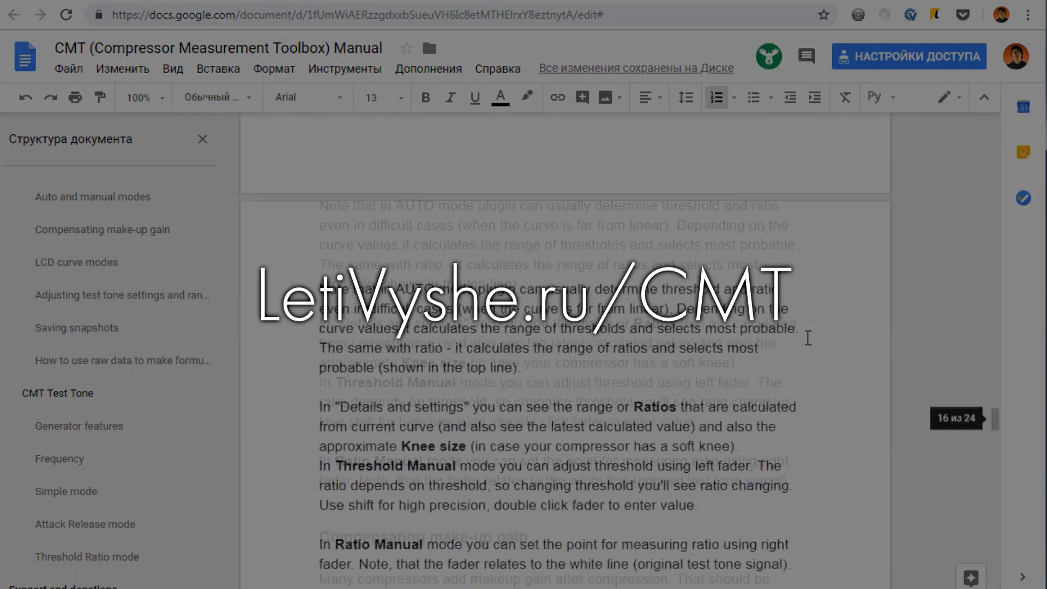
pyautogui.scroll(-3, 808, 338)
pyautogui.scroll(-10, 808, 337)
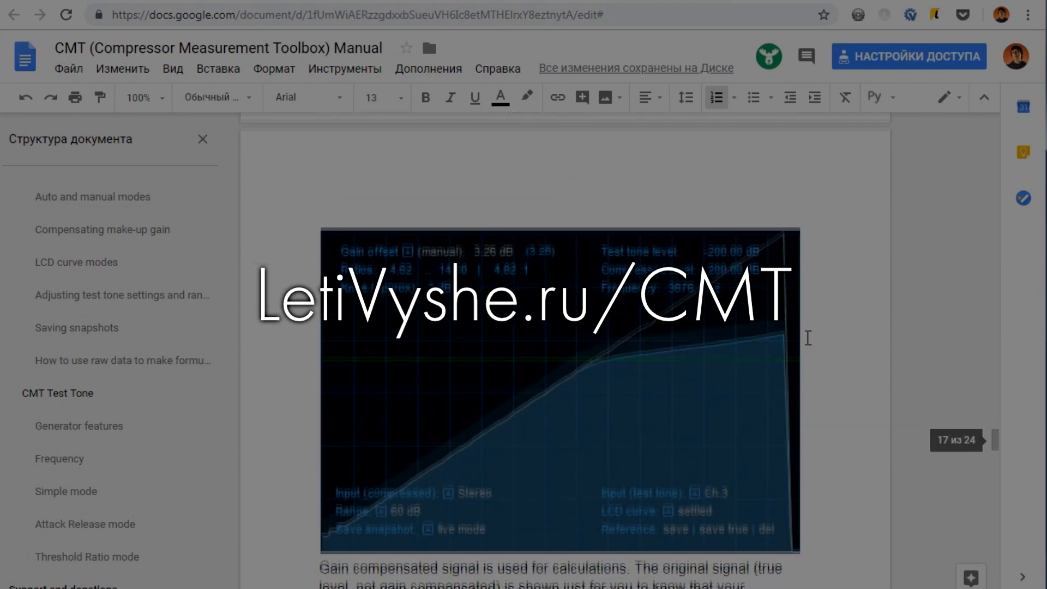
pyautogui.scroll(-8, 808, 338)
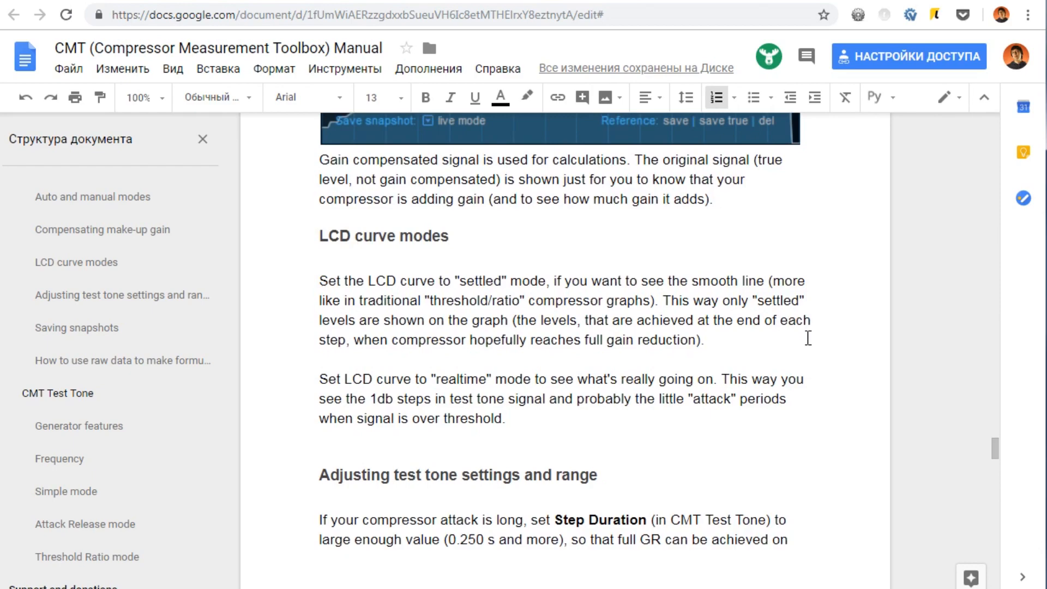
pyautogui.scroll(-10, 808, 337)
pyautogui.scroll(-10, 808, 337)
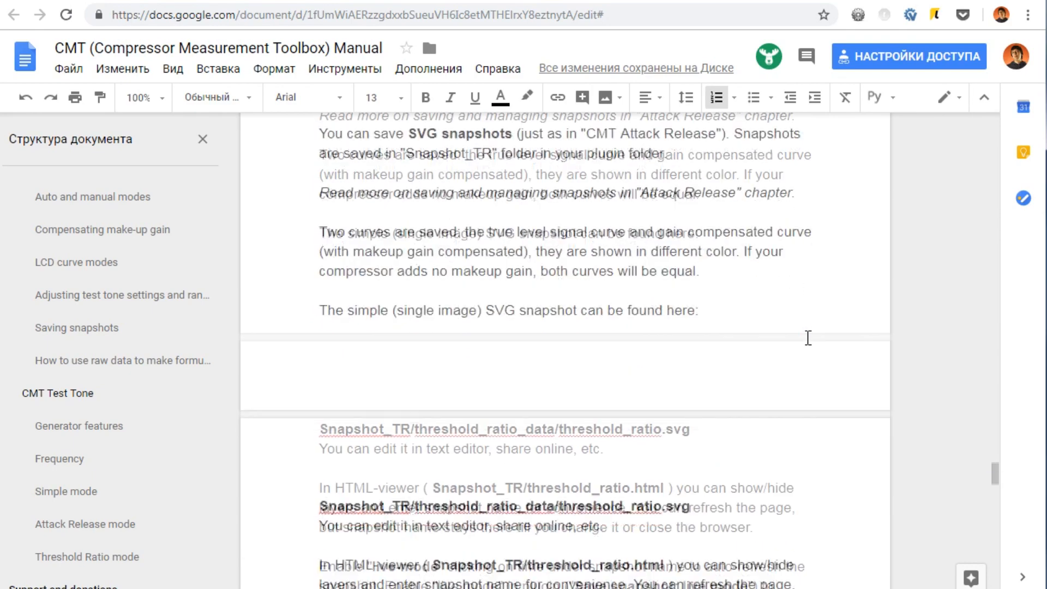
pyautogui.scroll(-15, 808, 337)
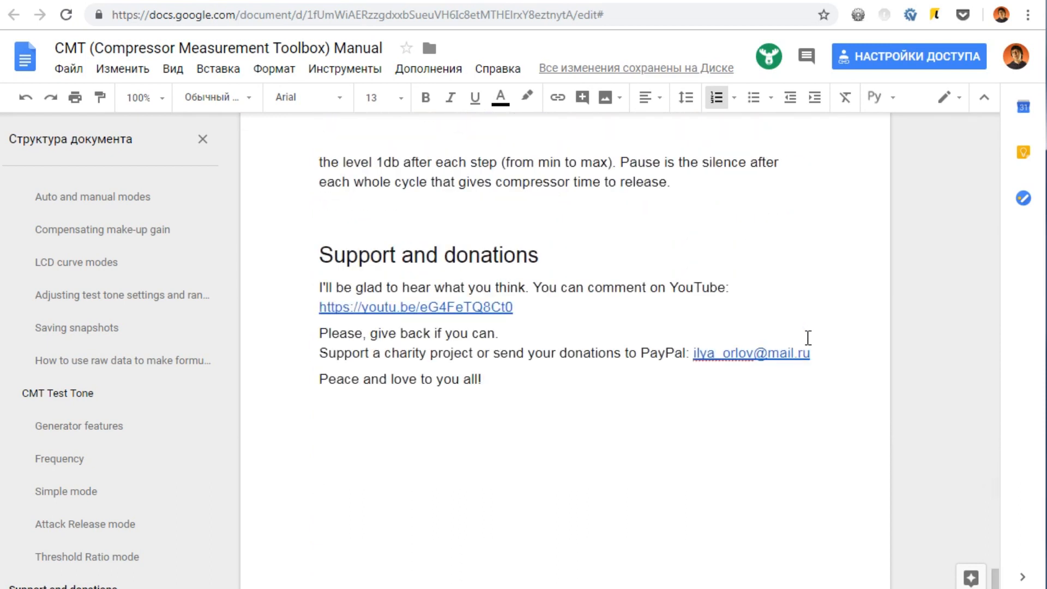